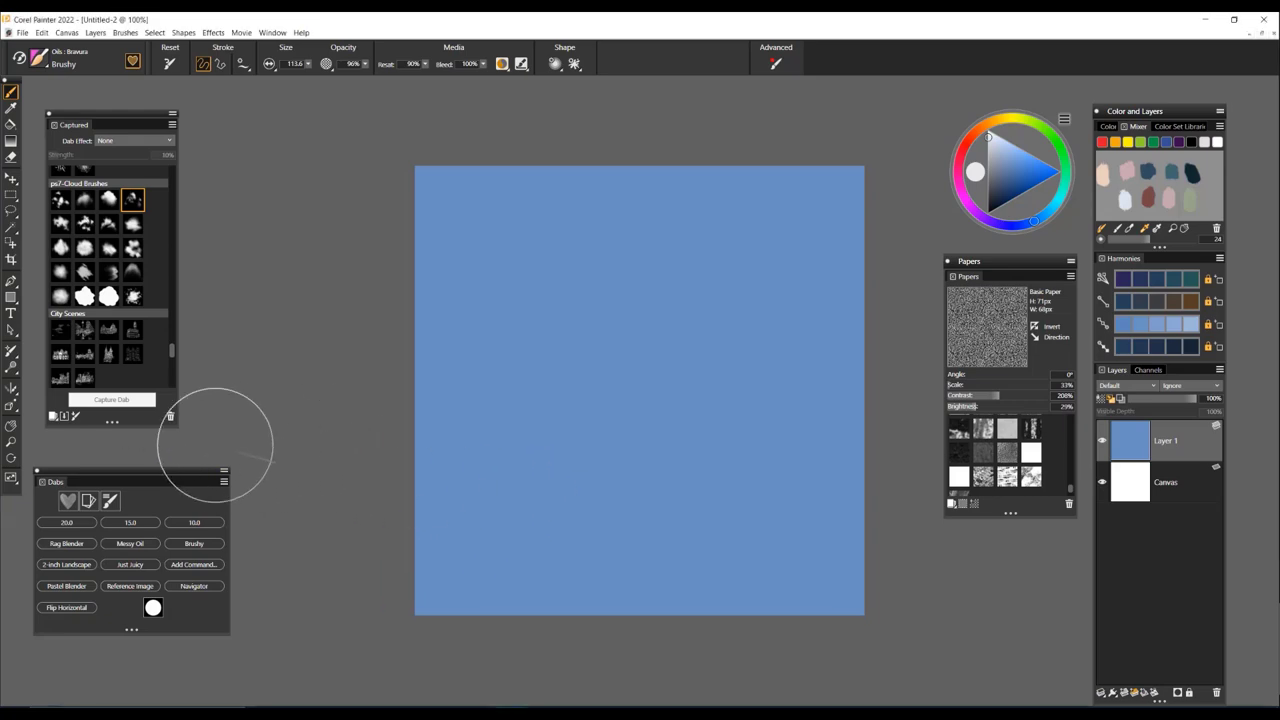
Move the Dabs palette up beside the Captured palette
mouse_move(183, 472)
left_mouse_down()
mouse_move(212, 476)
mouse_move(396, 167)
mouse_move(349, 115)
left_mouse_up()
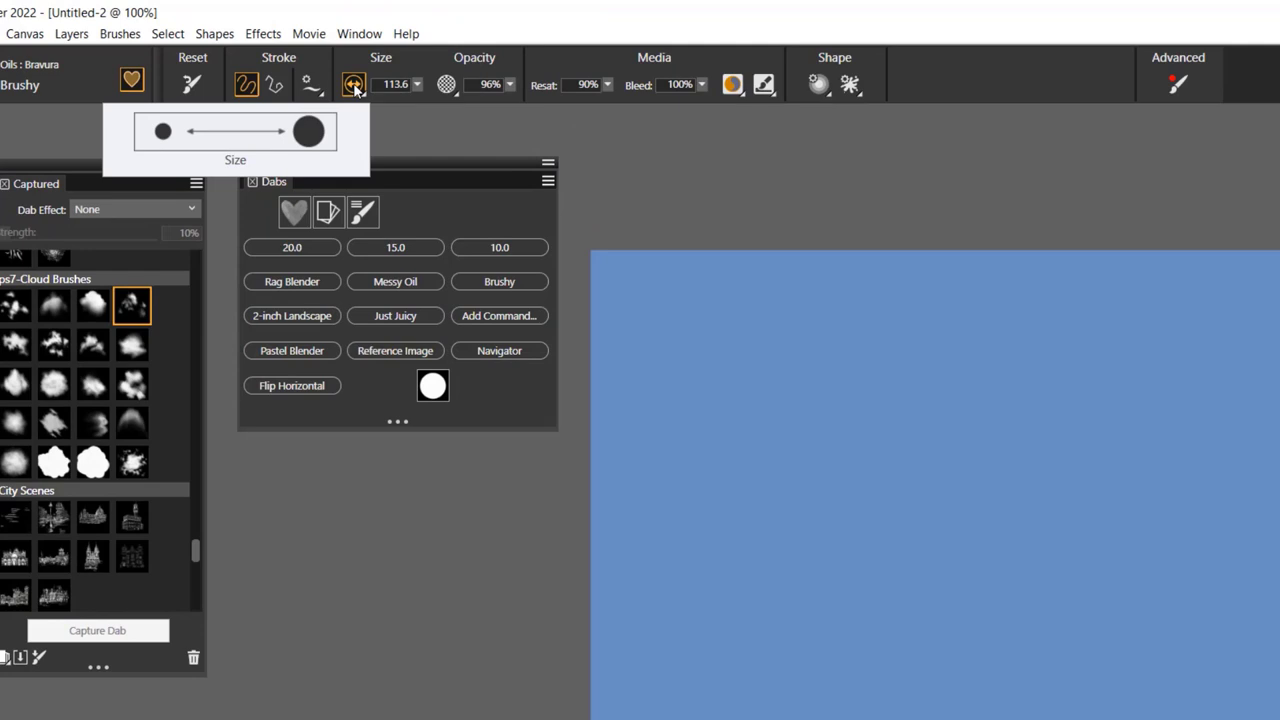
View the preset brush sizes in the Size Library and close the library again
left_click(354, 85)
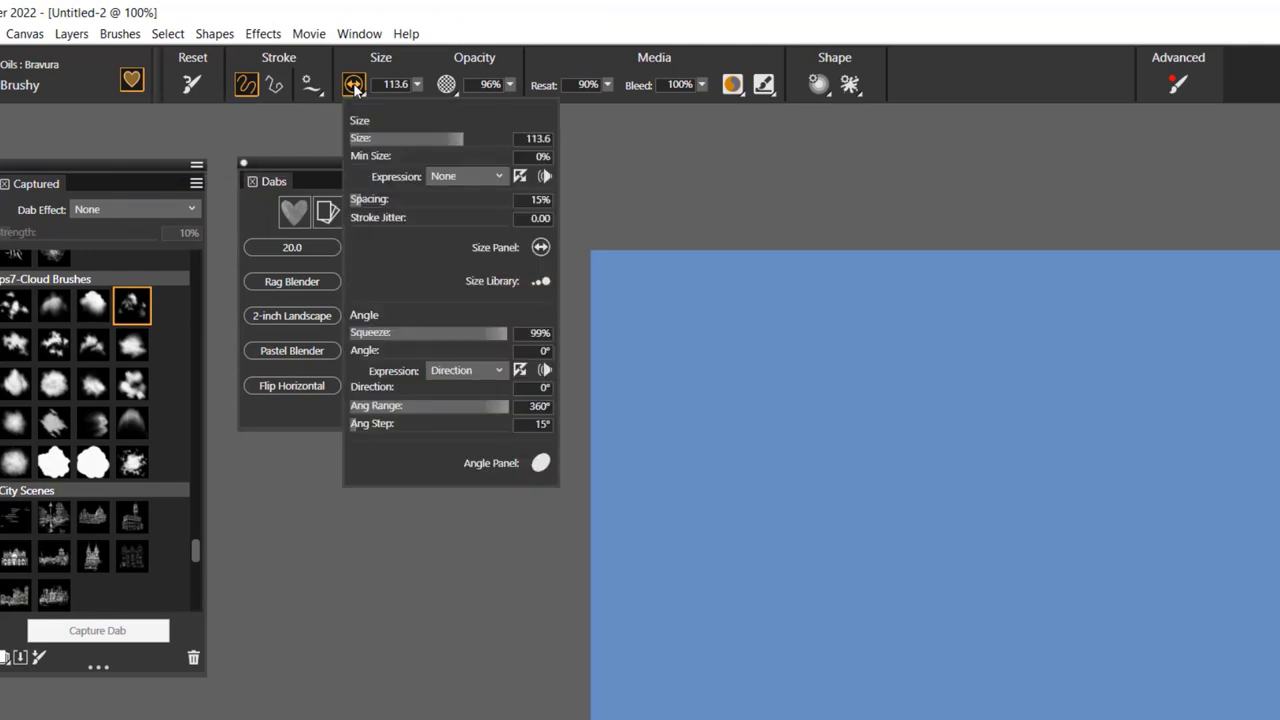
left_click(545, 284)
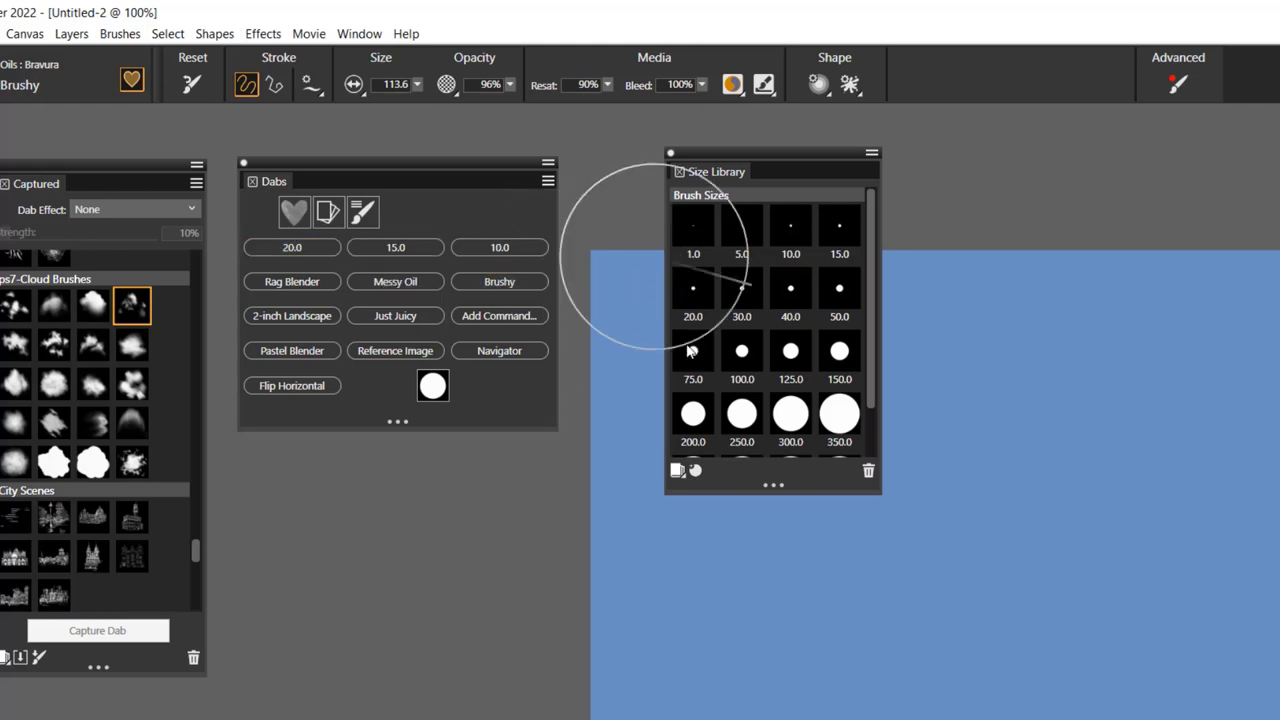
left_click(670, 155)
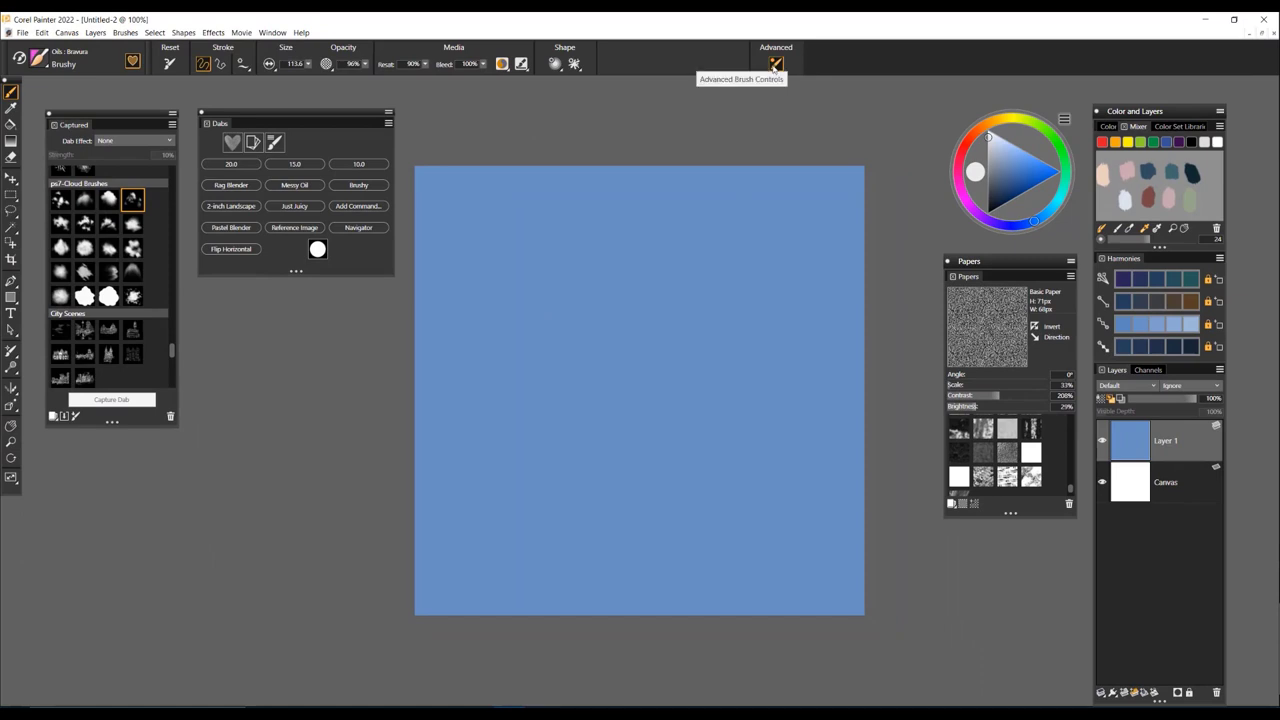
Show the Advanced Brush Controls, collapse the General, Opacity and Blending sections, and place the palette below the Dabs palette
left_click(775, 64)
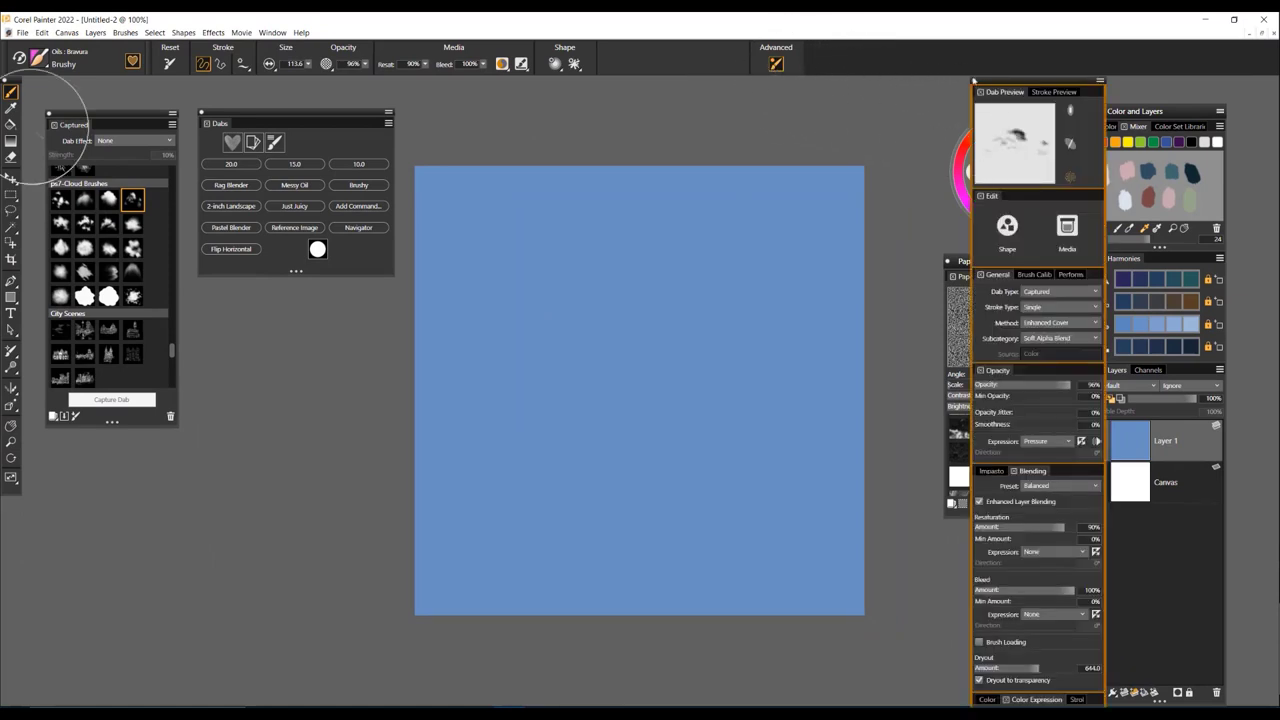
left_click_drag(1031, 84, 866, 92)
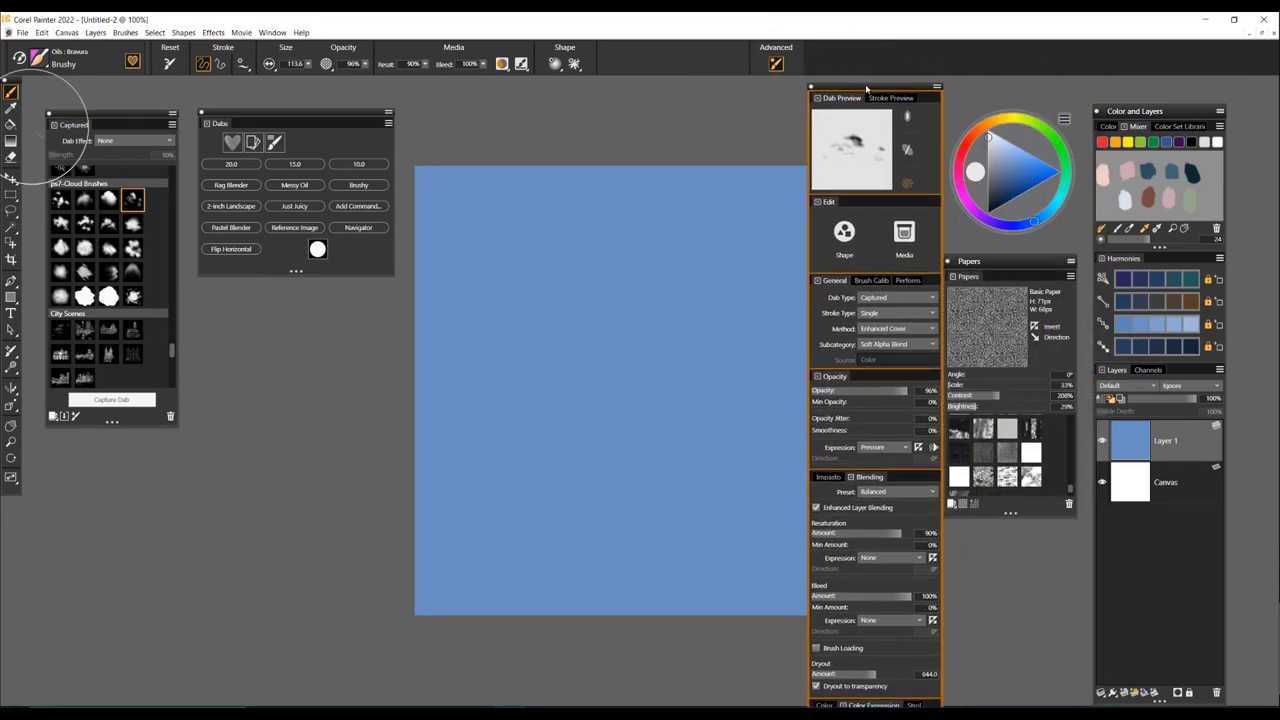
left_click(836, 284)
left_click(833, 299)
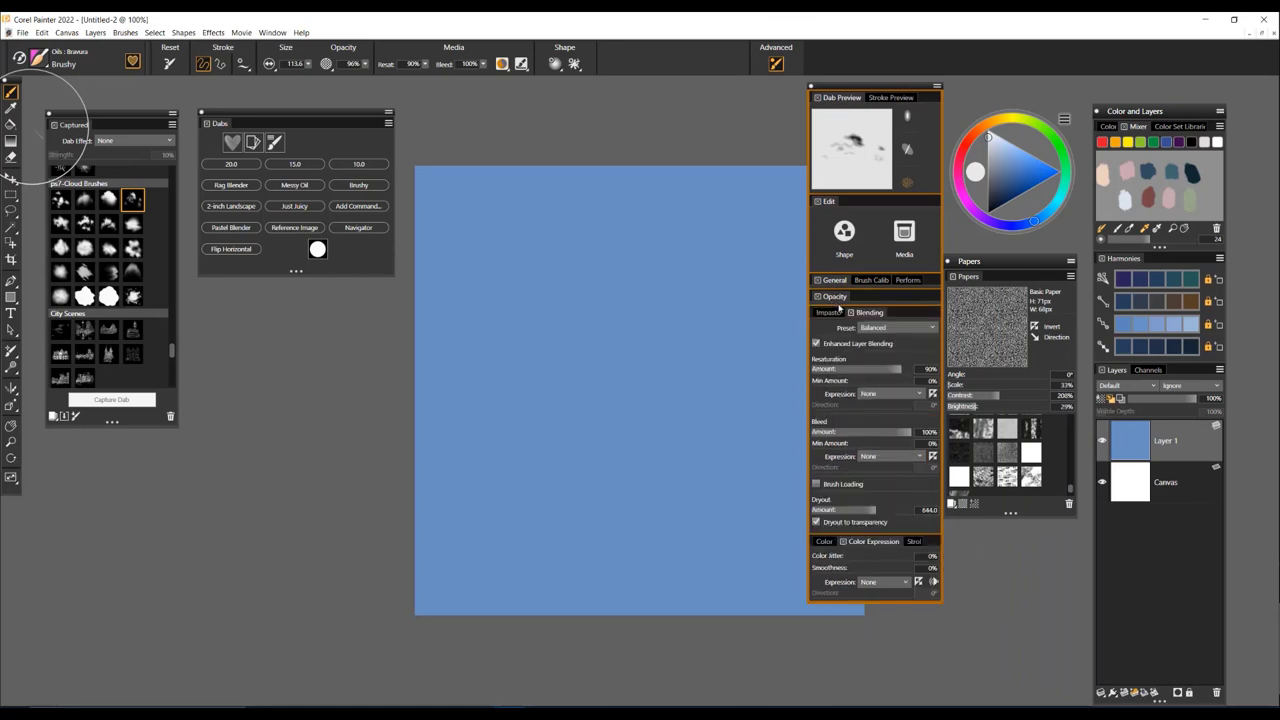
left_click(854, 313)
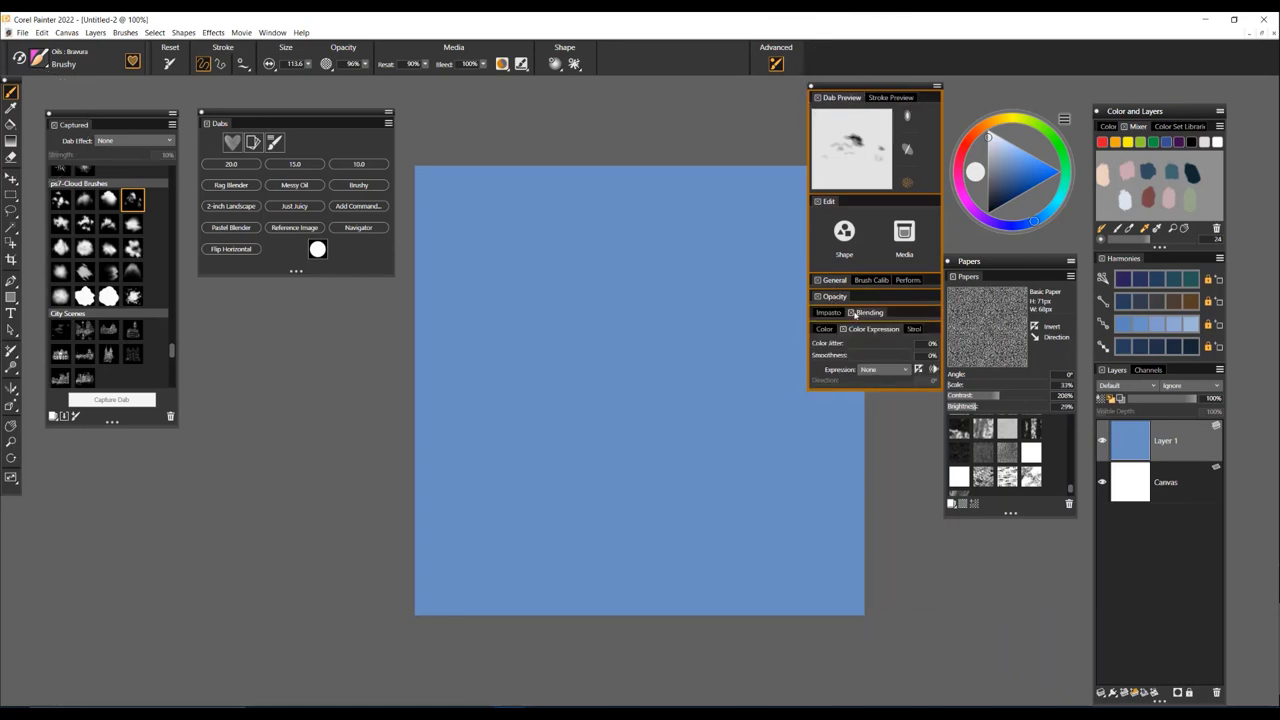
mouse_move(895, 88)
left_mouse_down()
mouse_move(685, 196)
mouse_move(281, 300)
mouse_move(293, 304)
left_mouse_up()
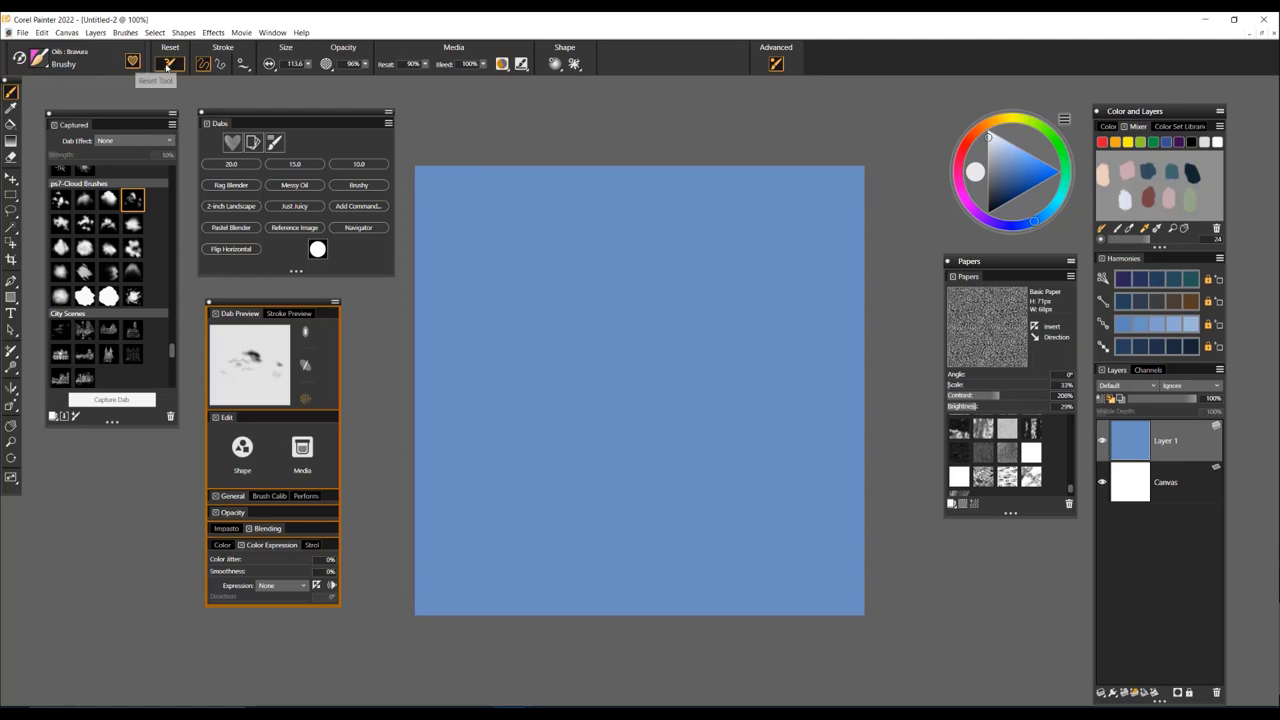
Reset the Brushy brush to its defaults and paint a white test stroke on the blue canvas
left_click(169, 65)
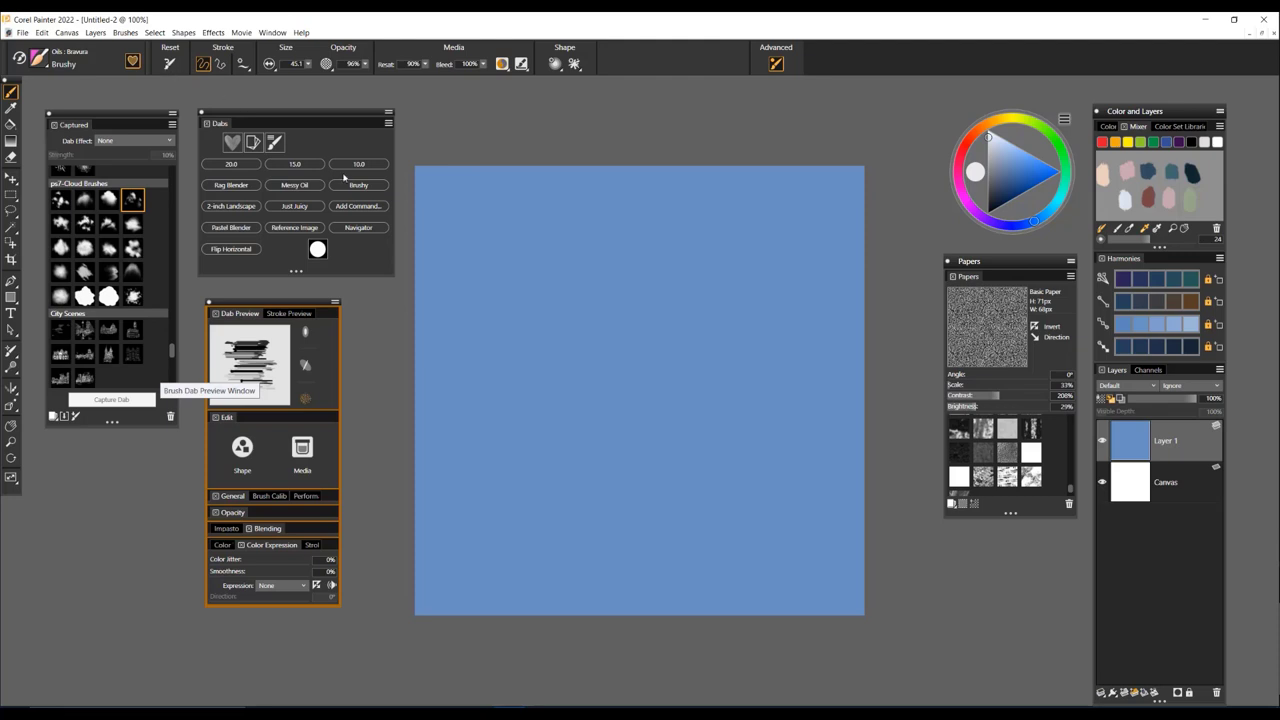
mouse_move(482, 308)
left_mouse_down()
mouse_move(588, 250)
mouse_move(462, 262)
left_mouse_up()
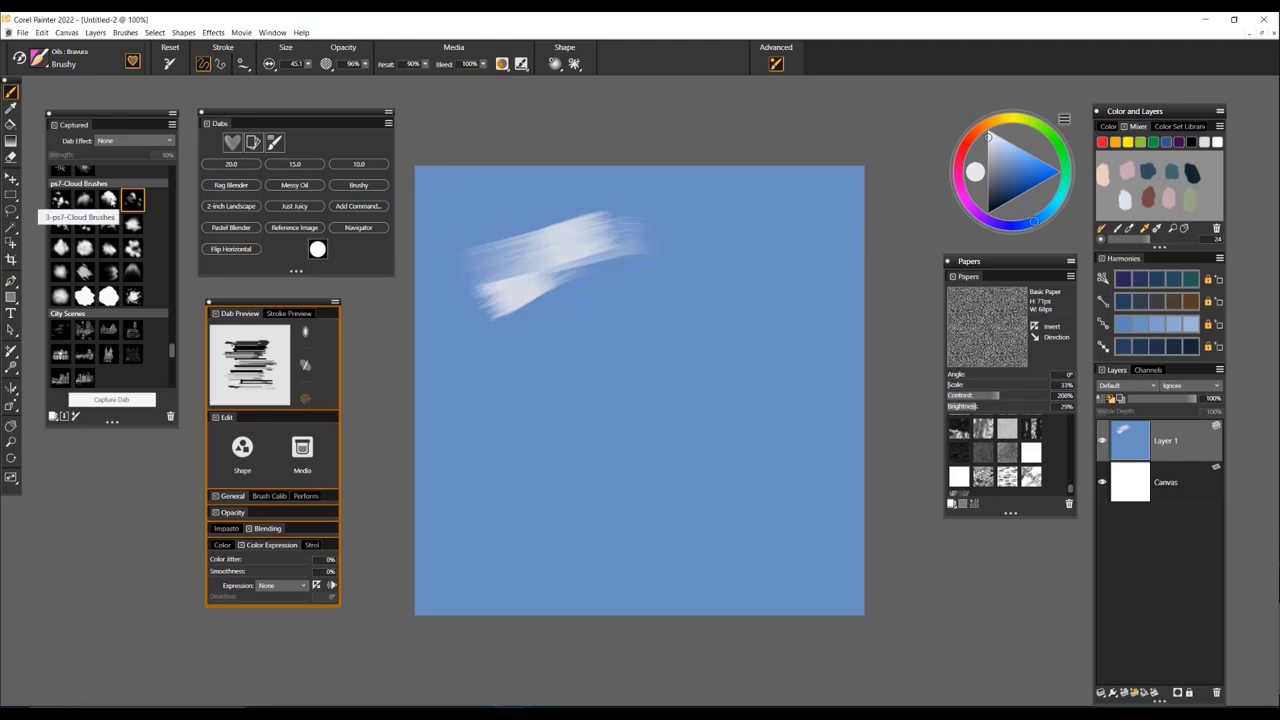
Paint a bank of soft puffy white clouds beside the test stroke using the third captured dab in ps7-Cloud Brushes
left_click(109, 199)
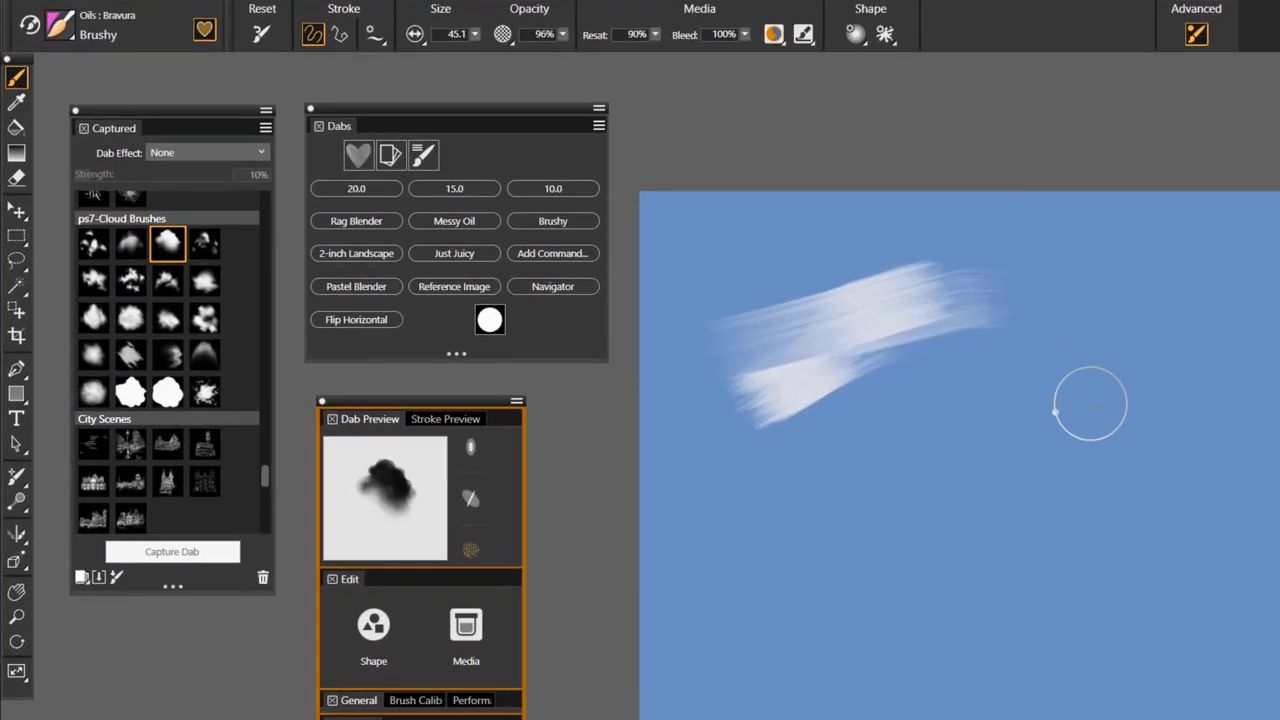
mouse_move(784, 321)
left_mouse_down()
mouse_move(775, 276)
mouse_move(792, 268)
left_mouse_up()
mouse_move(1092, 300)
left_mouse_down()
mouse_move(1206, 313)
mouse_move(1226, 303)
left_mouse_up()
left_click_drag(1130, 352, 1162, 328)
mouse_move(1108, 280)
left_mouse_down()
mouse_move(1131, 263)
mouse_move(1206, 300)
mouse_move(1185, 375)
left_mouse_up()
mouse_move(1090, 400)
left_mouse_down()
mouse_move(1009, 420)
mouse_move(1082, 377)
mouse_move(1068, 366)
mouse_move(1163, 382)
mouse_move(1101, 288)
mouse_move(1223, 262)
left_mouse_up()
mouse_move(1050, 465)
left_mouse_down()
mouse_move(954, 462)
mouse_move(891, 452)
mouse_move(923, 459)
mouse_move(926, 445)
mouse_move(1002, 427)
mouse_move(953, 418)
mouse_move(989, 443)
mouse_move(1095, 450)
left_mouse_up()
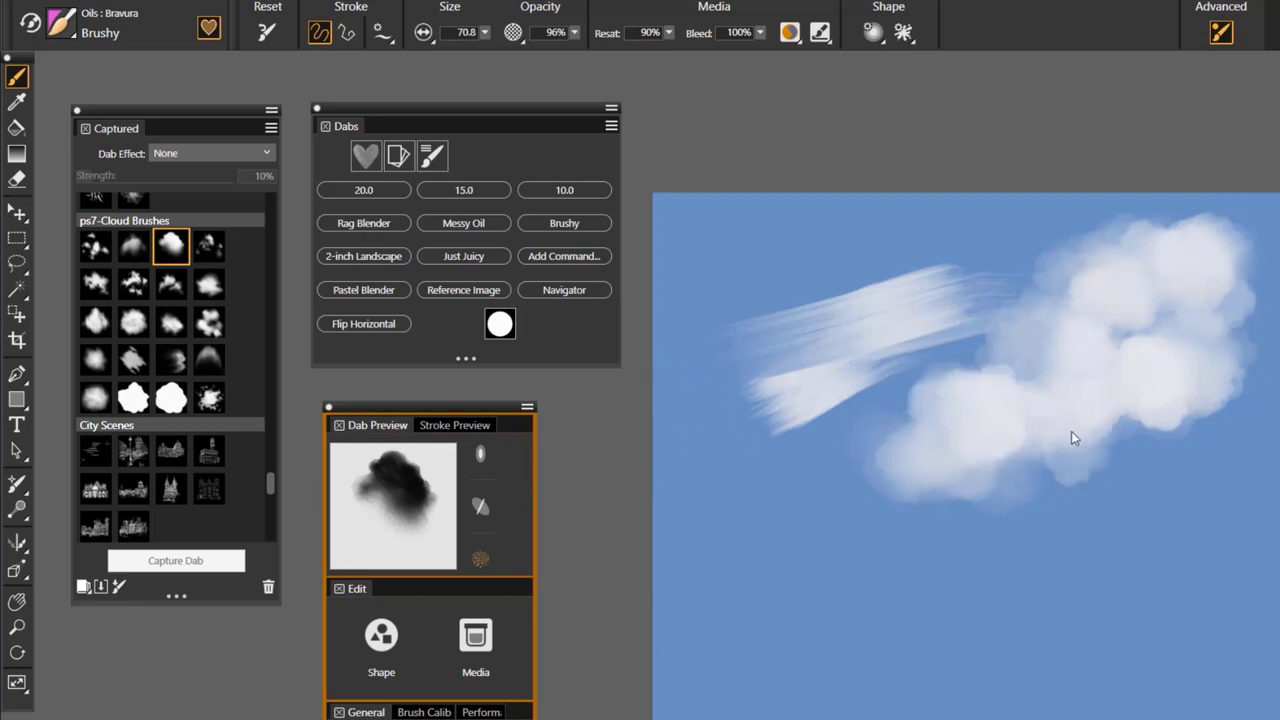
Paint broken, wispy clouds below the puffy ones with the fourth dab of ps7-Cloud Brushes, using a brush size up to 135
left_click(209, 245)
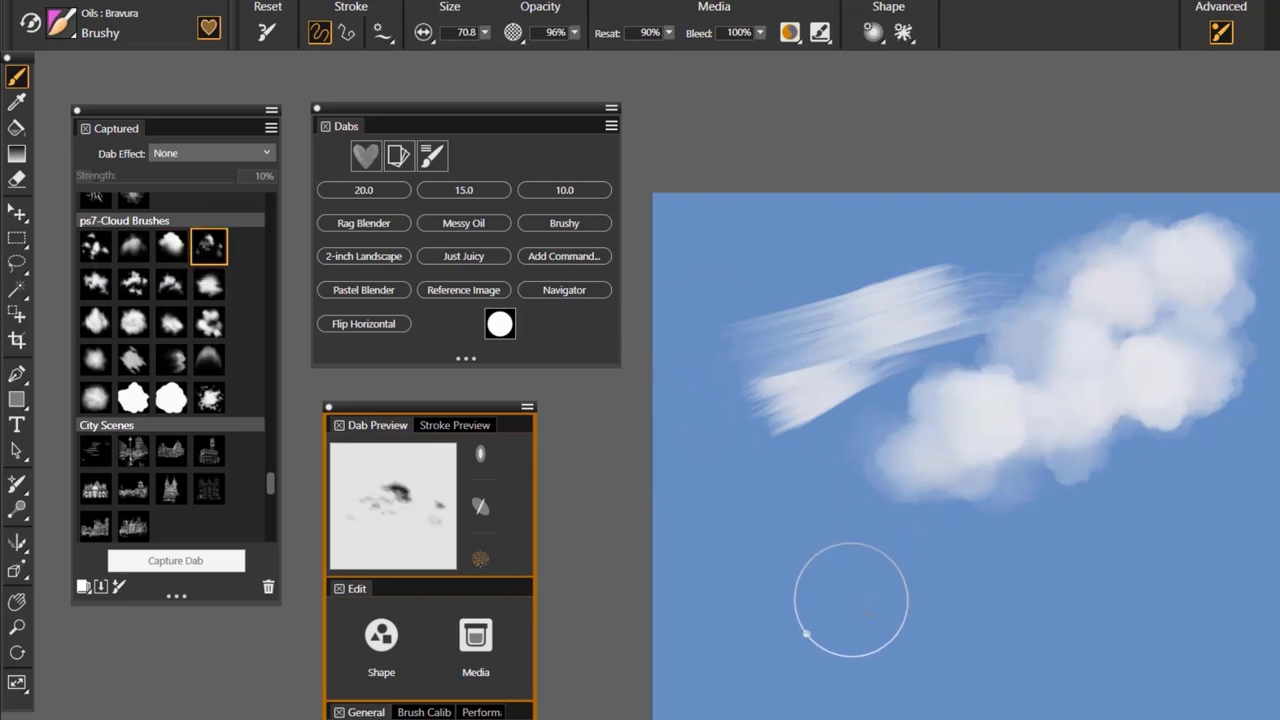
mouse_move(849, 603)
left_mouse_down()
mouse_move(1005, 563)
mouse_move(1031, 573)
mouse_move(922, 543)
mouse_move(838, 546)
mouse_move(1018, 555)
left_mouse_up()
left_click_drag(1120, 539, 1222, 500)
mouse_move(1114, 564)
left_mouse_down()
mouse_move(1072, 584)
mouse_move(1100, 514)
mouse_move(1095, 478)
left_mouse_up()
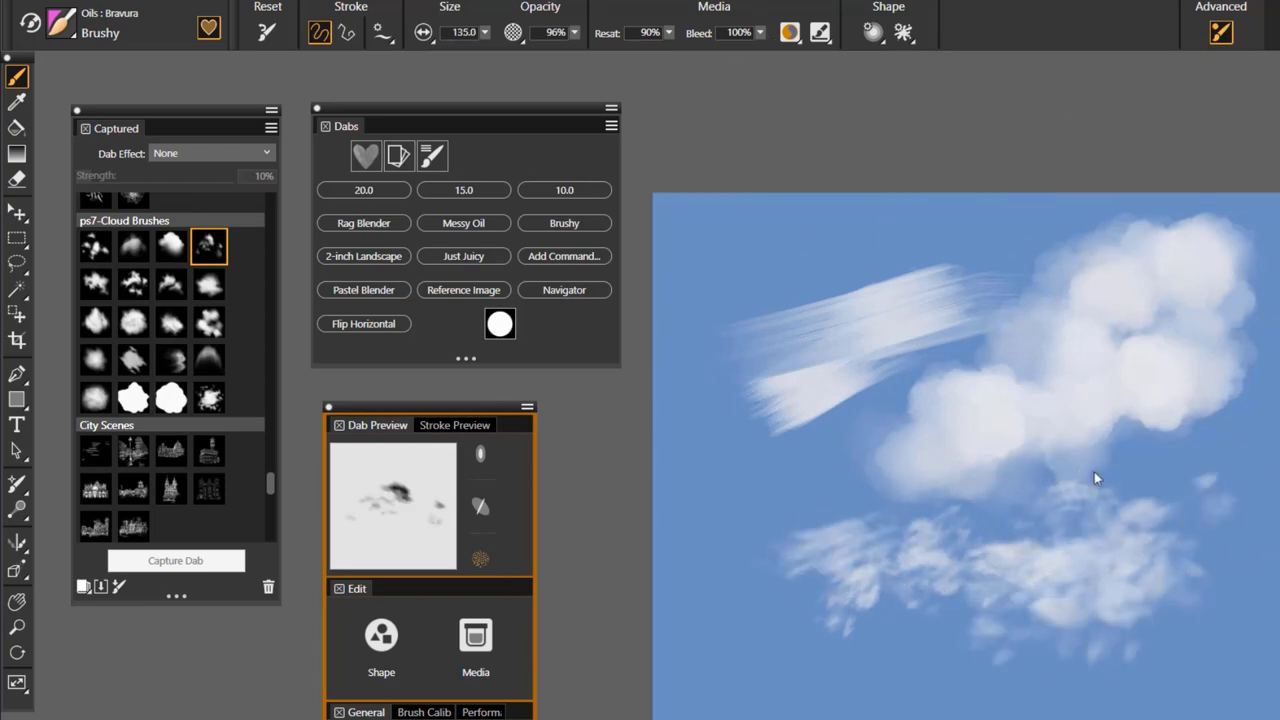
Examine the brush's size and angle settings
left_click(424, 34)
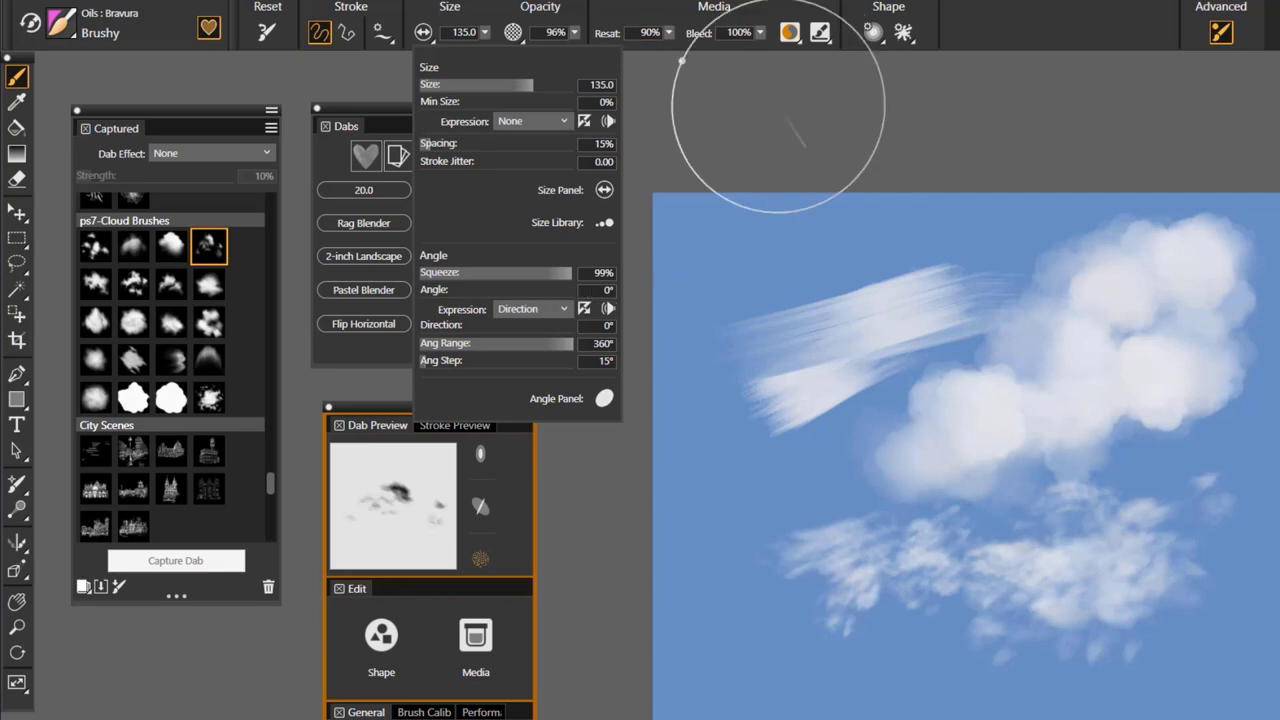
left_click(755, 248)
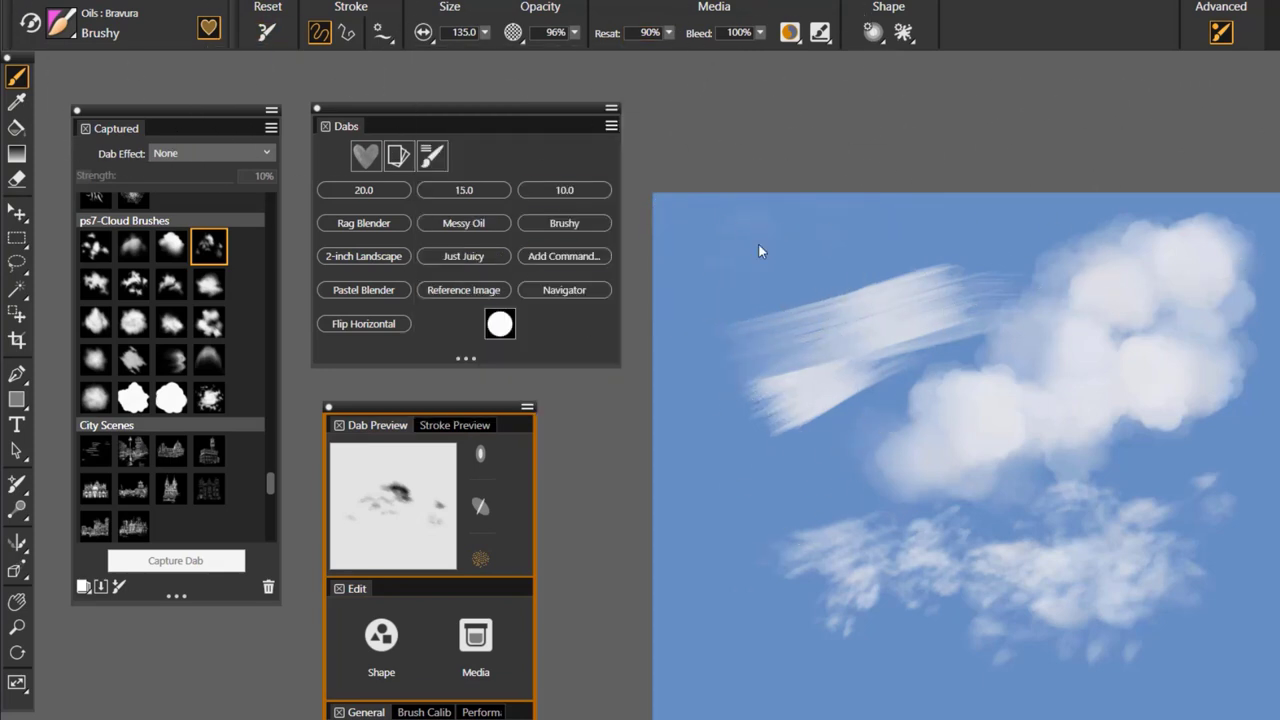
Paint overlapping cloud puffs across the canvas with the solid scalloped ps7-Cloud Brushes dab, stepping the brush size down to 79.7 and 51.1
left_click(209, 398)
left_click(172, 400)
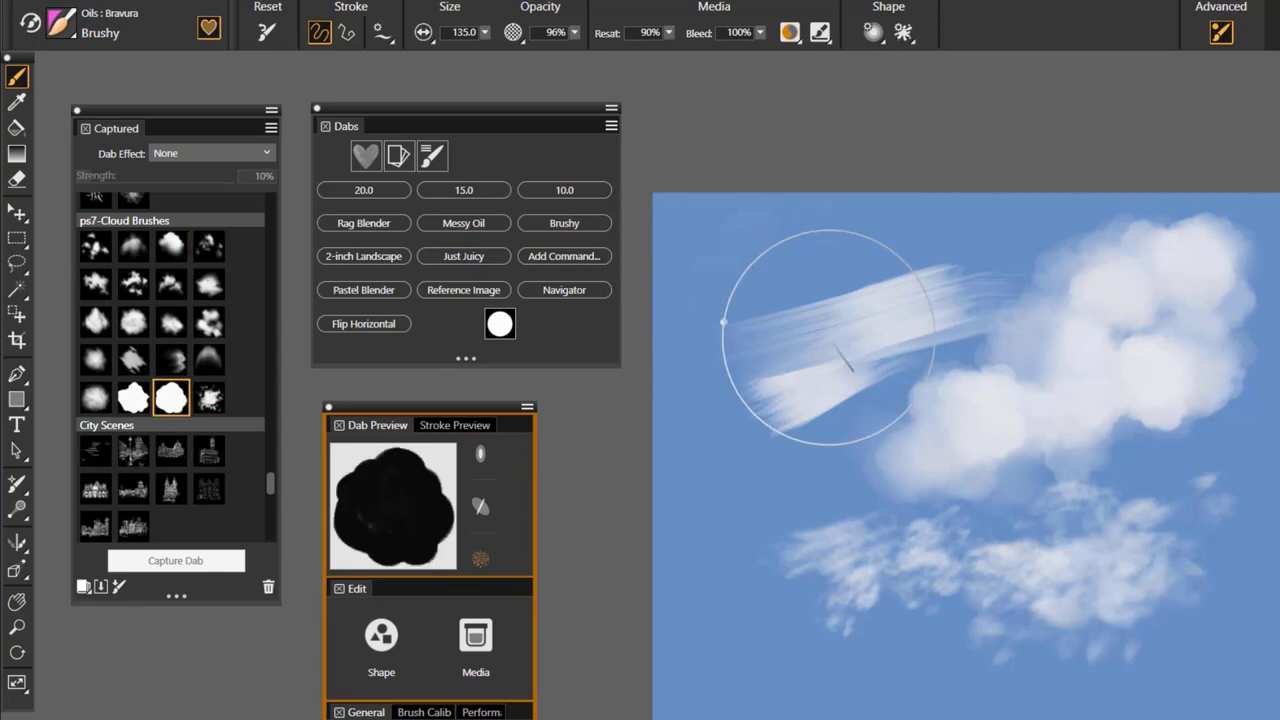
left_click_drag(814, 330, 826, 346)
left_click_drag(832, 498, 842, 516)
mouse_move(1017, 484)
left_mouse_down()
mouse_move(1174, 451)
mouse_move(1166, 474)
left_mouse_up()
left_click_drag(1182, 350, 1186, 374)
left_click_drag(1103, 291, 1012, 326)
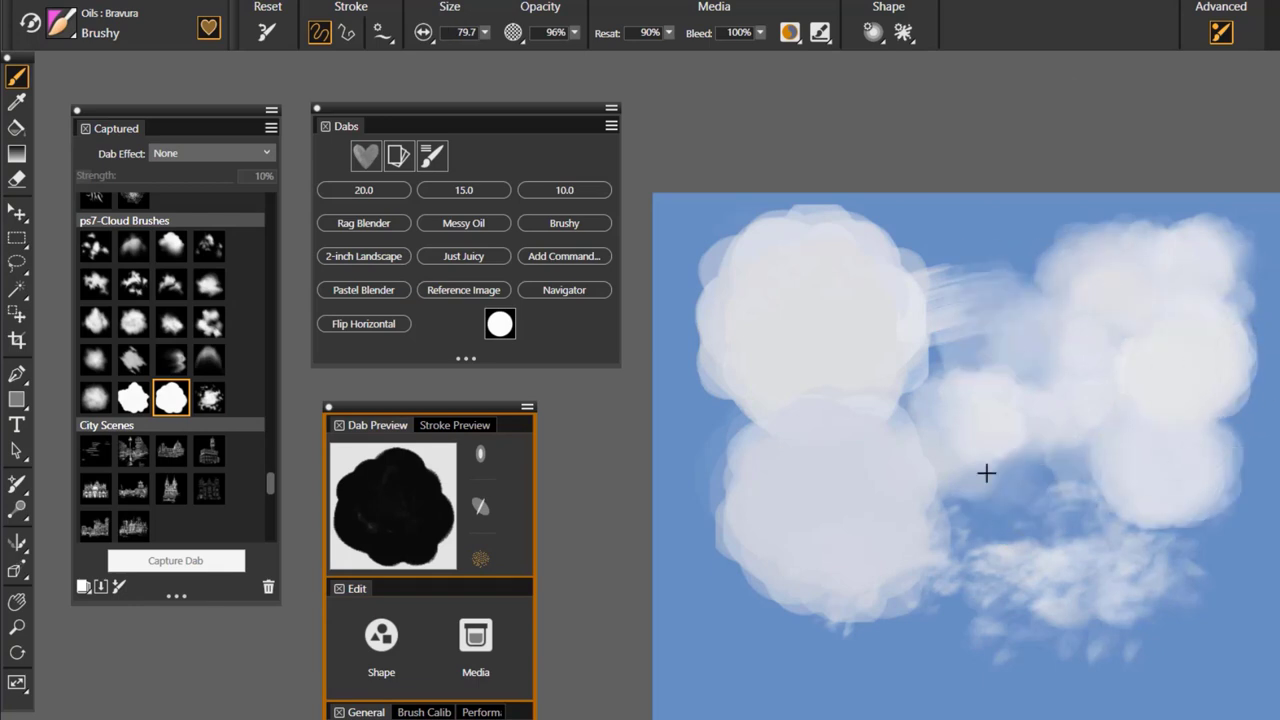
left_click_drag(971, 643, 1003, 625)
left_click_drag(916, 652, 918, 676)
mouse_move(826, 706)
left_mouse_down()
mouse_move(986, 671)
mouse_move(1085, 690)
mouse_move(1085, 705)
left_mouse_up()
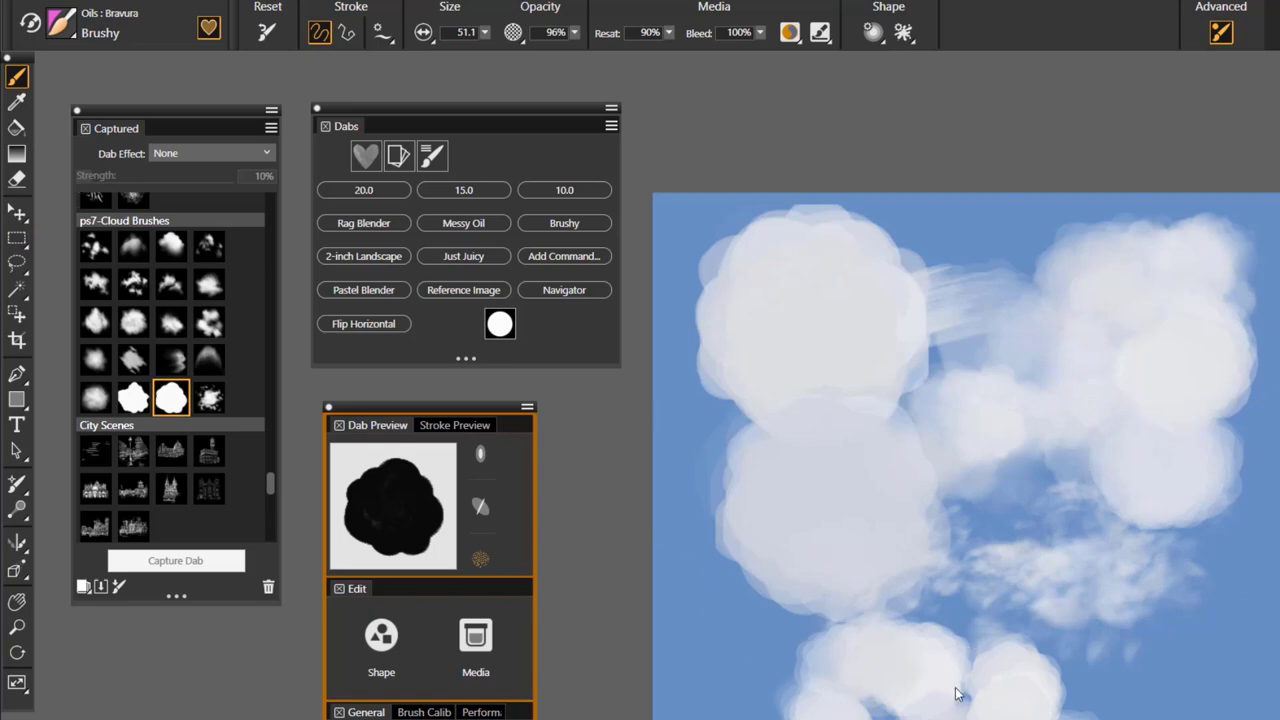
Browse the captured dab library from end to end to examine its other dab categories
left_click_drag(271, 482, 276, 389)
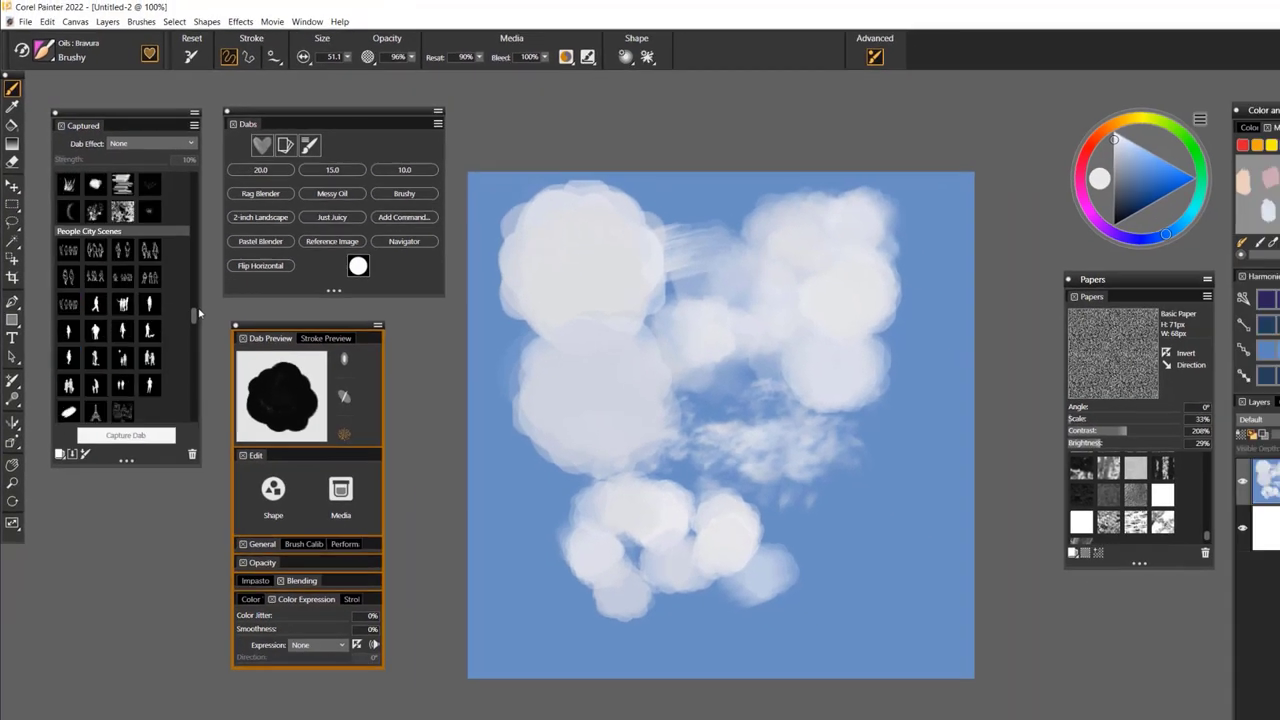
left_click_drag(194, 315, 200, 165)
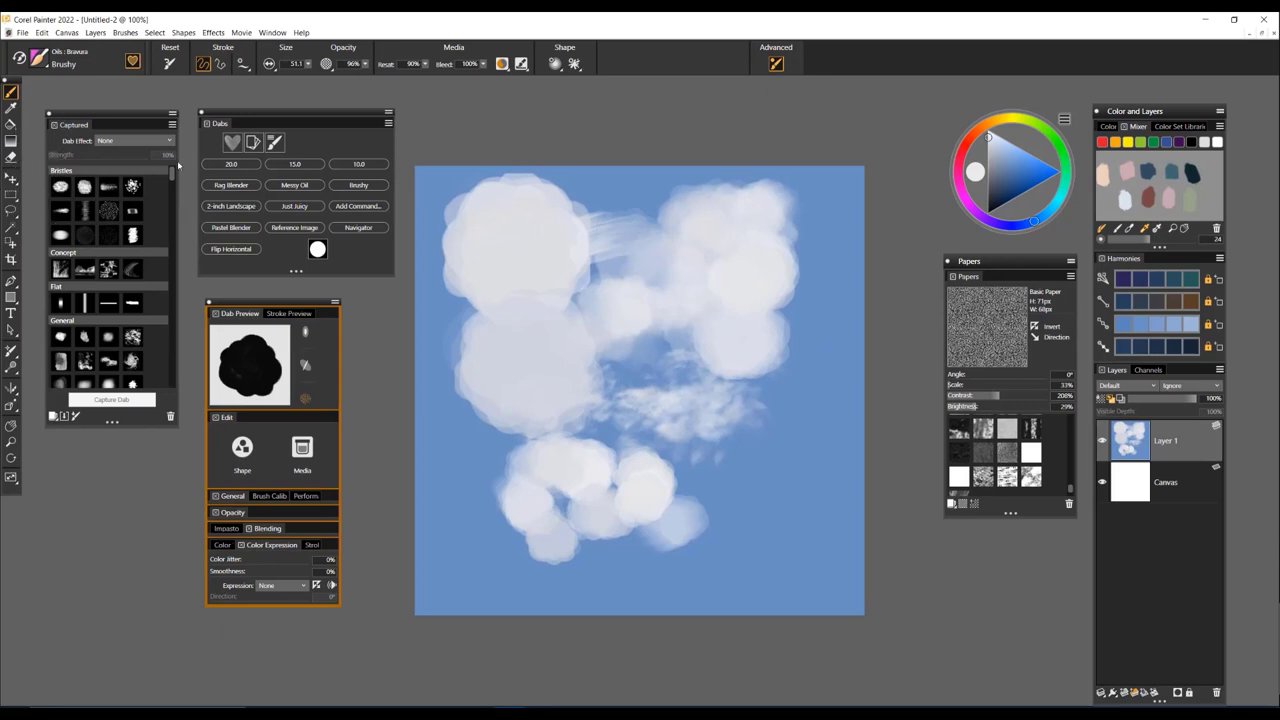
left_click(171, 172)
left_click_drag(171, 175, 174, 183)
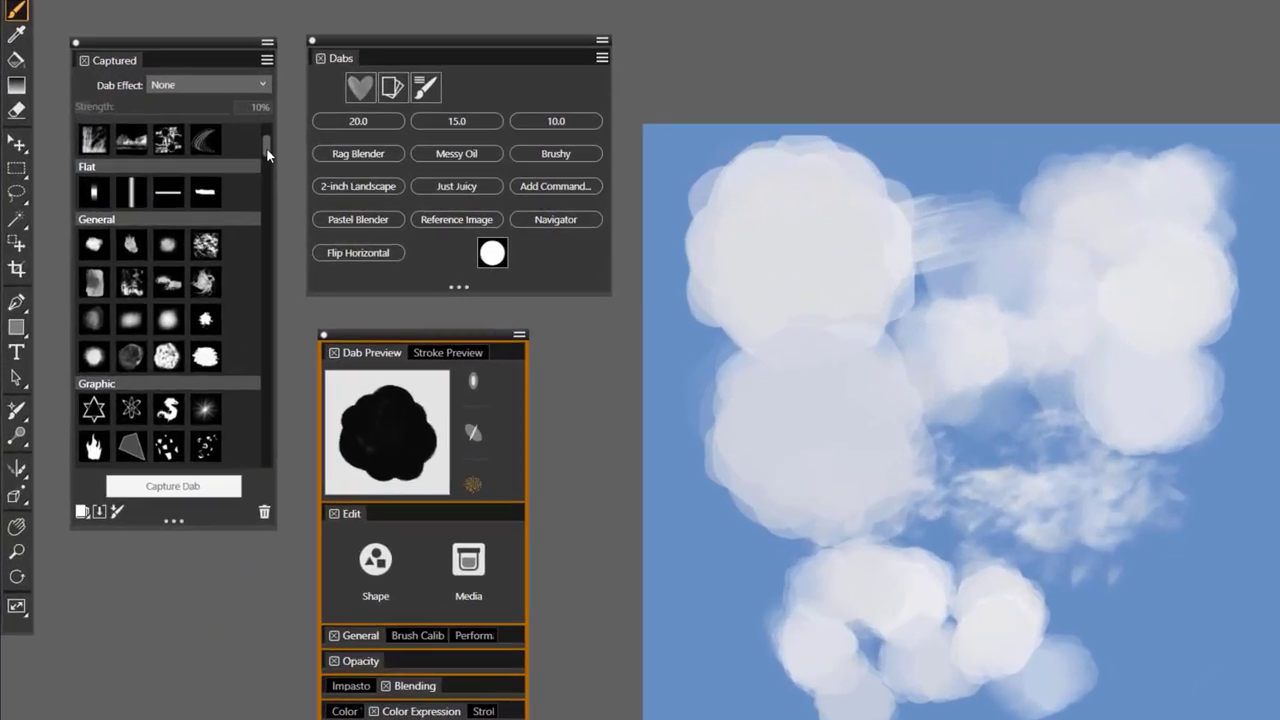
left_click_drag(266, 147, 311, 499)
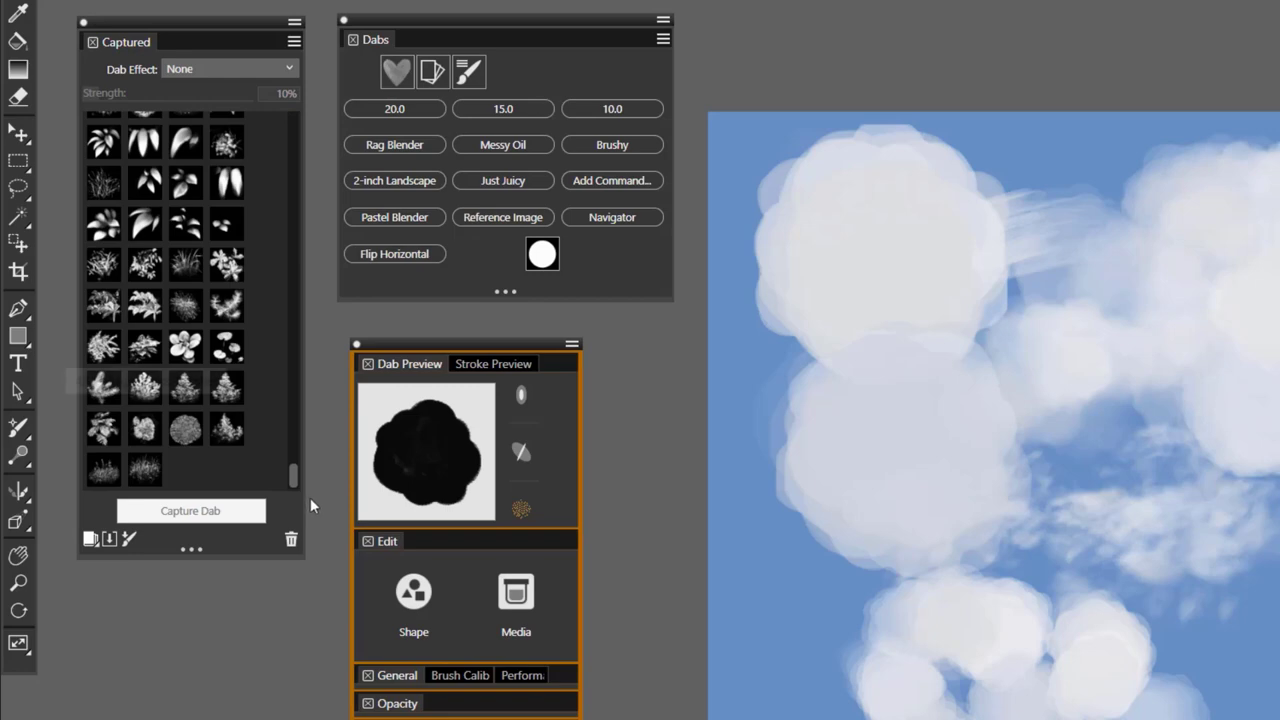
mouse_move(294, 478)
left_mouse_down()
mouse_move(307, 210)
mouse_move(329, 118)
left_mouse_up()
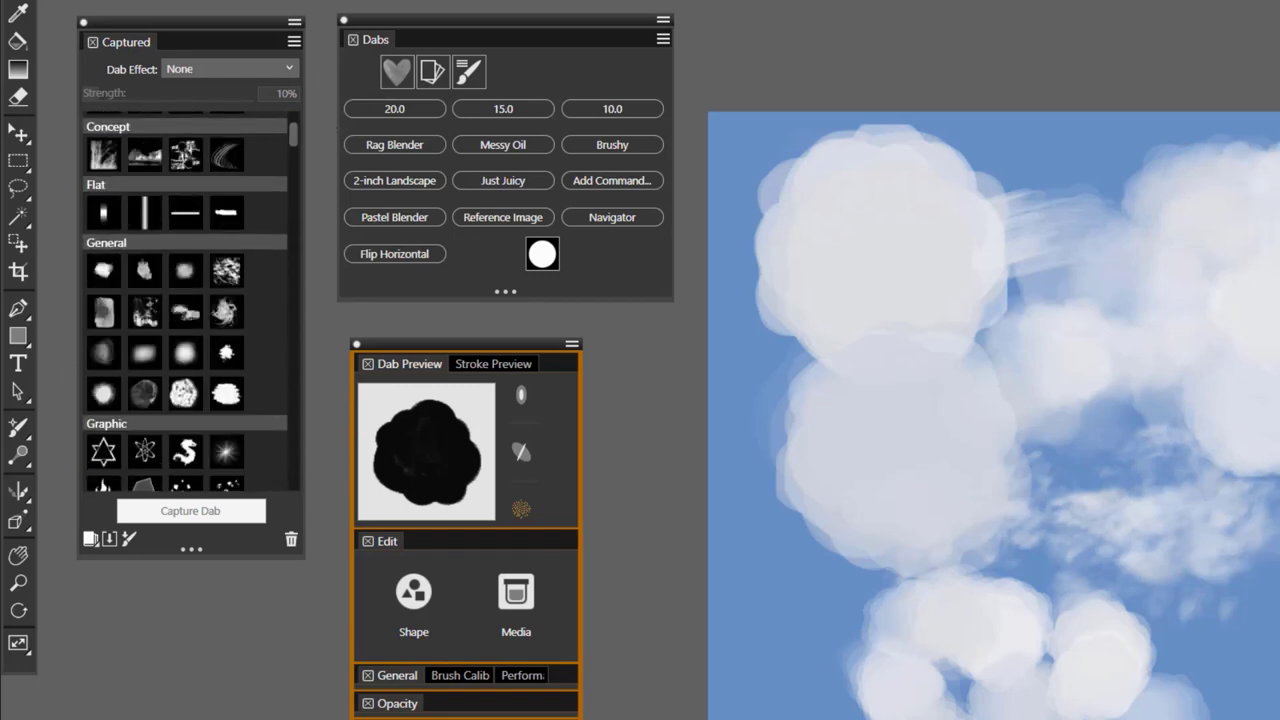
Reload the Brushy brush variant and close the Untitled-2 and Untitled-1 test documents
left_click(611, 144)
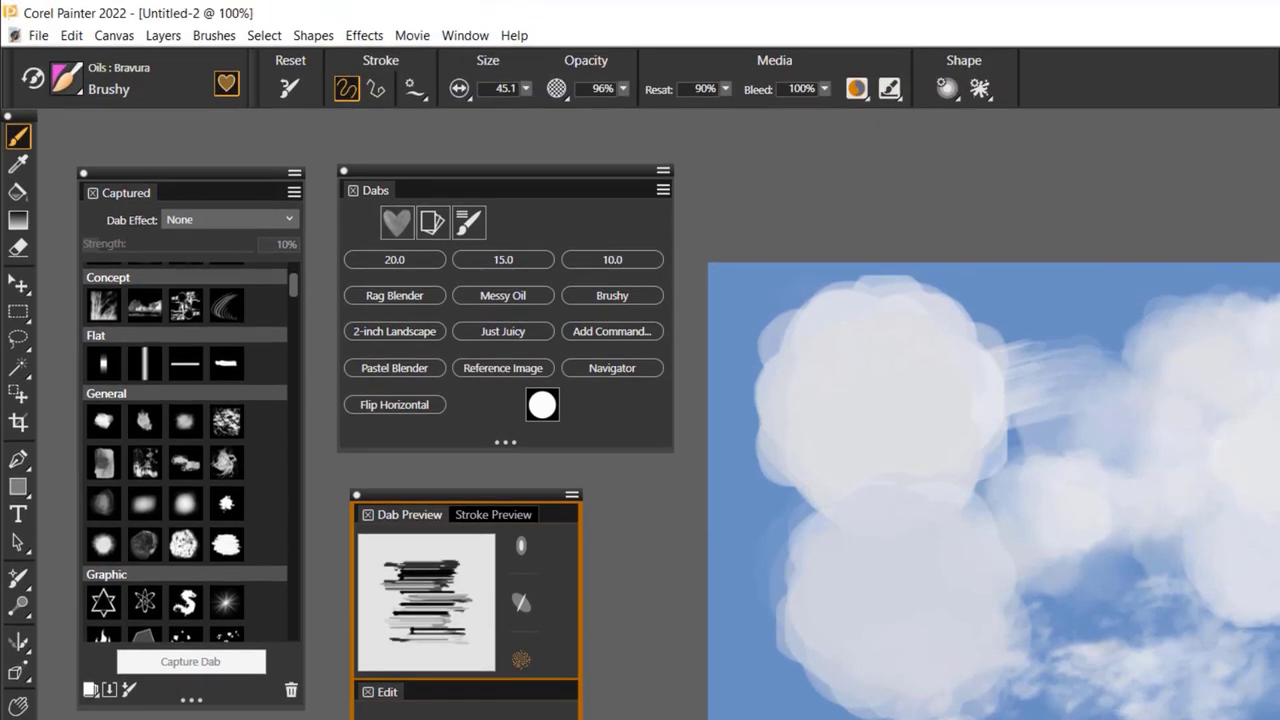
key("ctrl+w")
left_click(1143, 694)
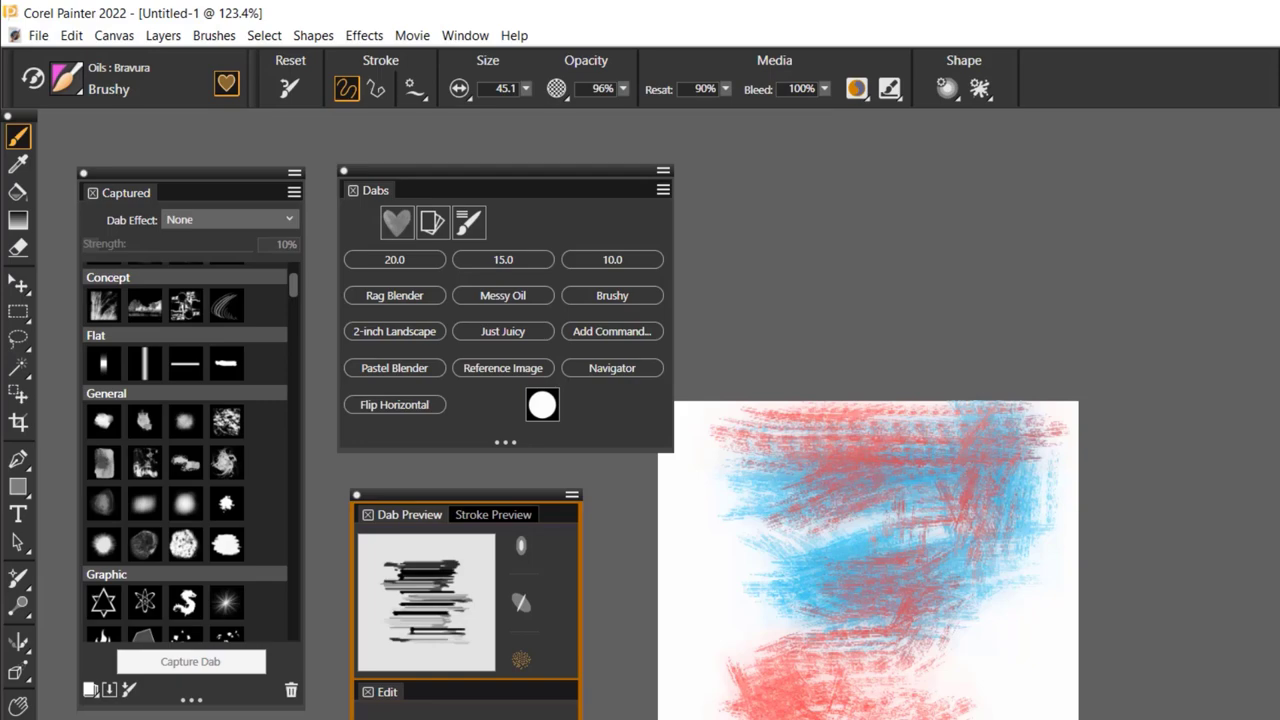
key("ctrl+w")
left_click(1114, 689)
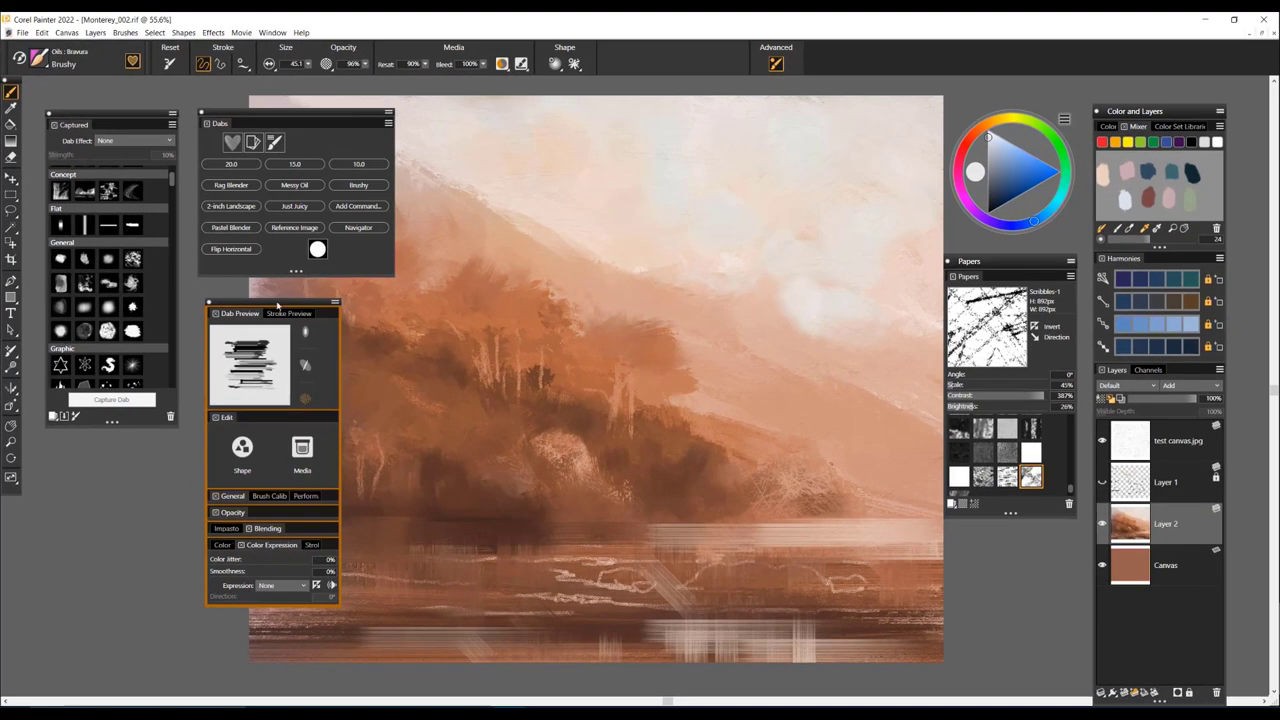
Move the advanced brush controls beneath the Captured palette and add a new layer above Layer 2 in the Monterey painting
mouse_move(278, 305)
left_mouse_down()
mouse_move(134, 432)
mouse_move(146, 452)
left_mouse_up()
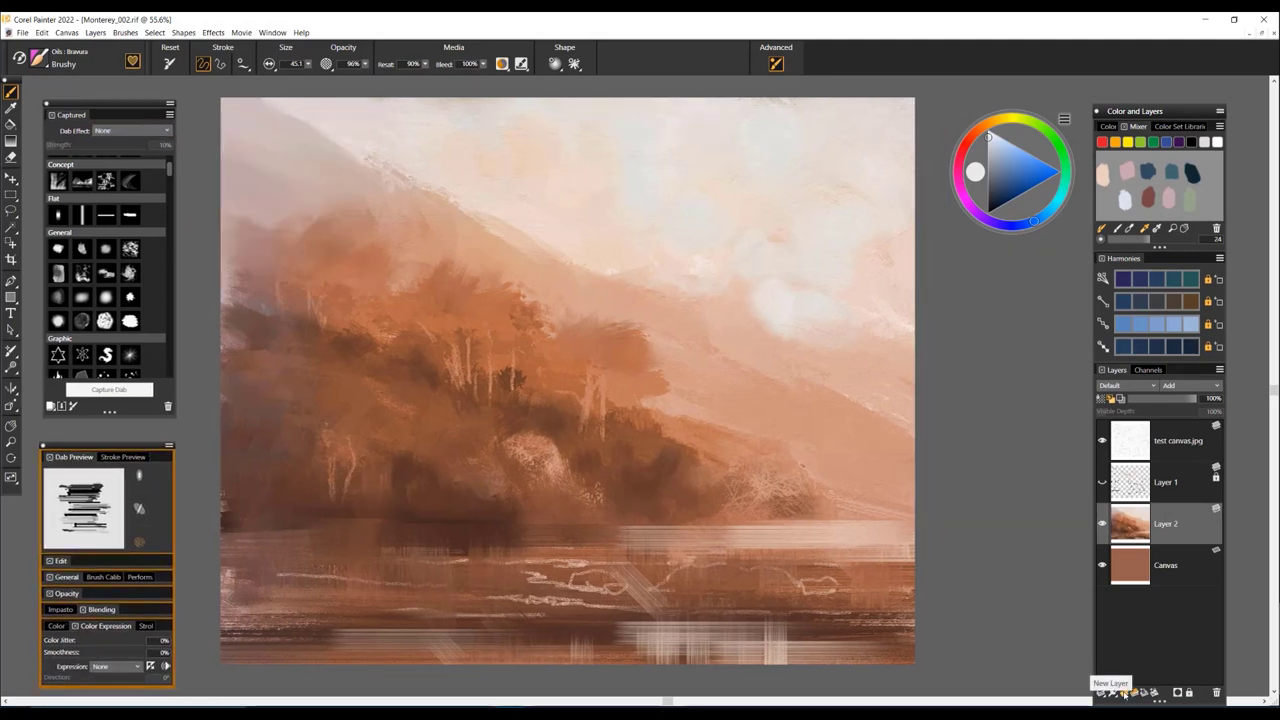
left_click(1124, 693)
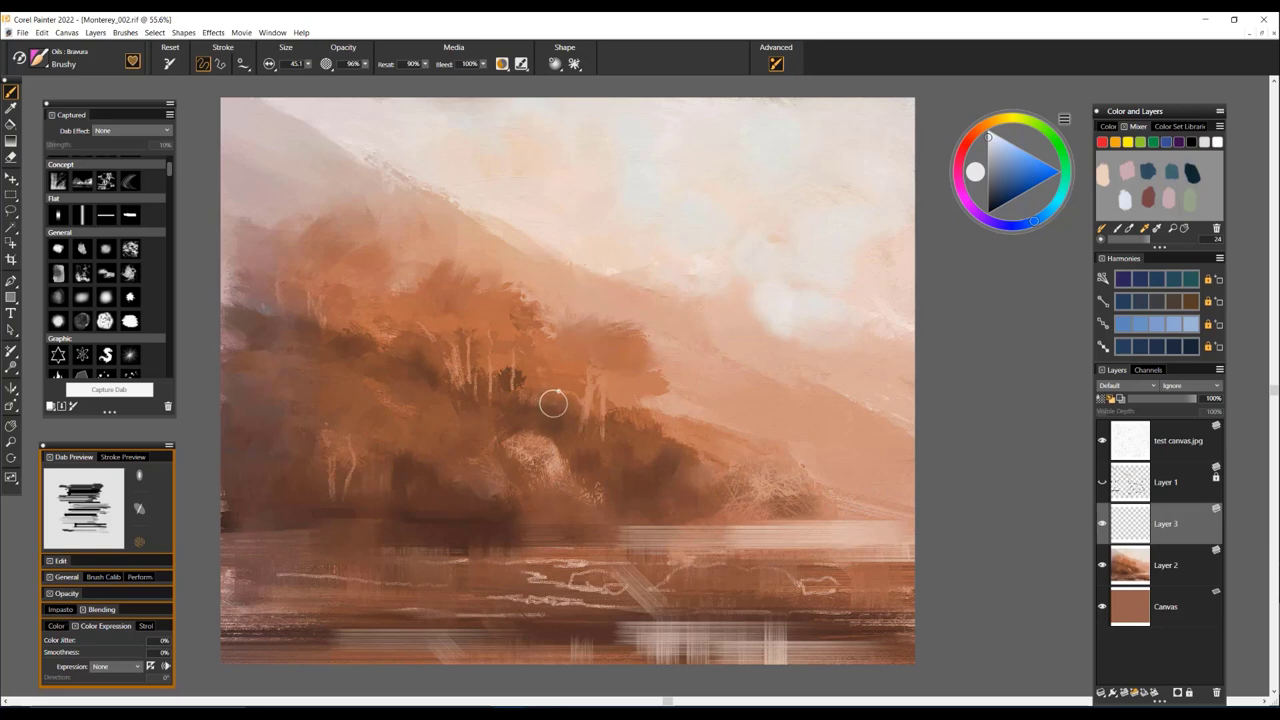
Show the line sketch on Layer 1 to compare it with the painting, and hide it again
left_click(1103, 483)
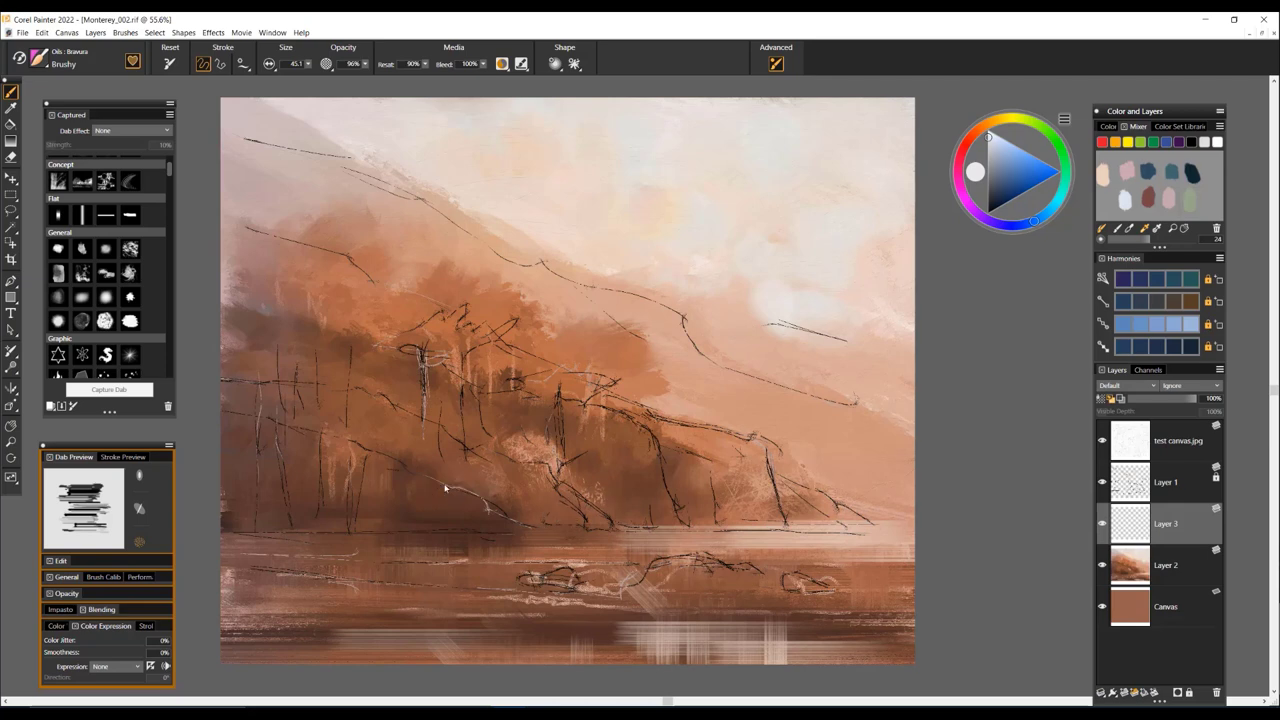
left_click(1102, 483)
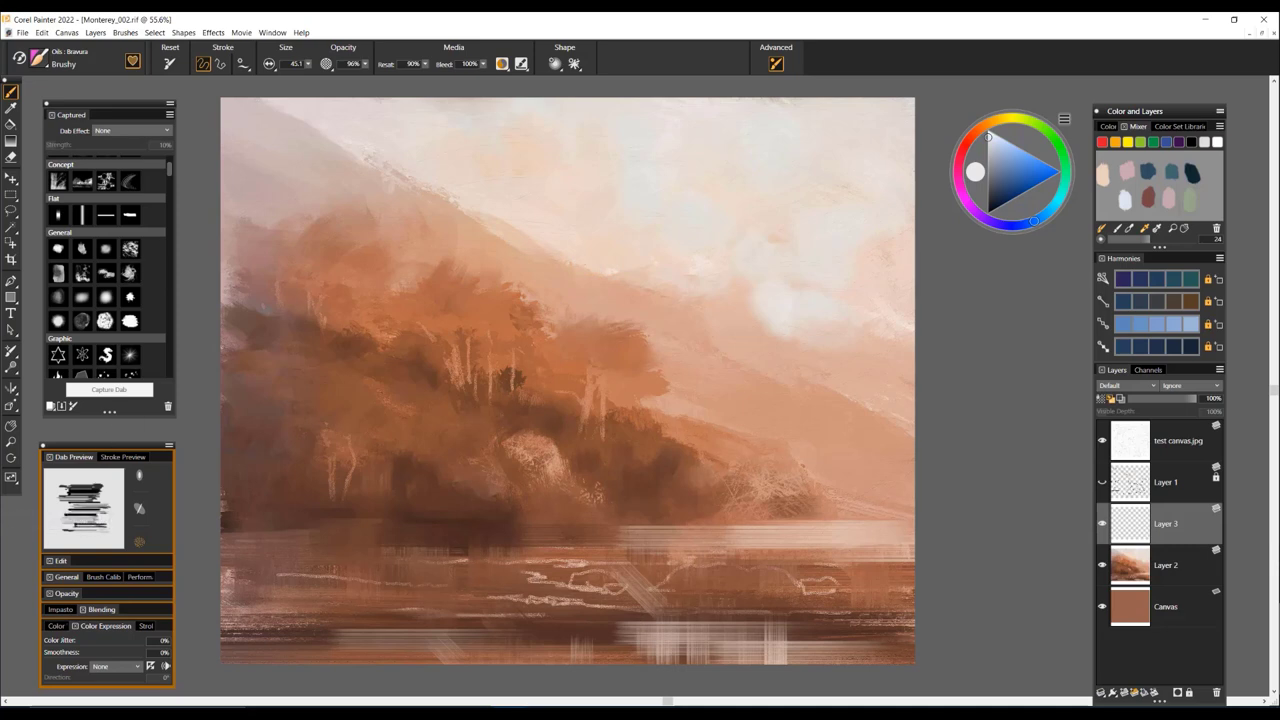
Reset the Brushy brush and apply the second dab in the second row of ps7-Cloud Brushes
left_click(169, 64)
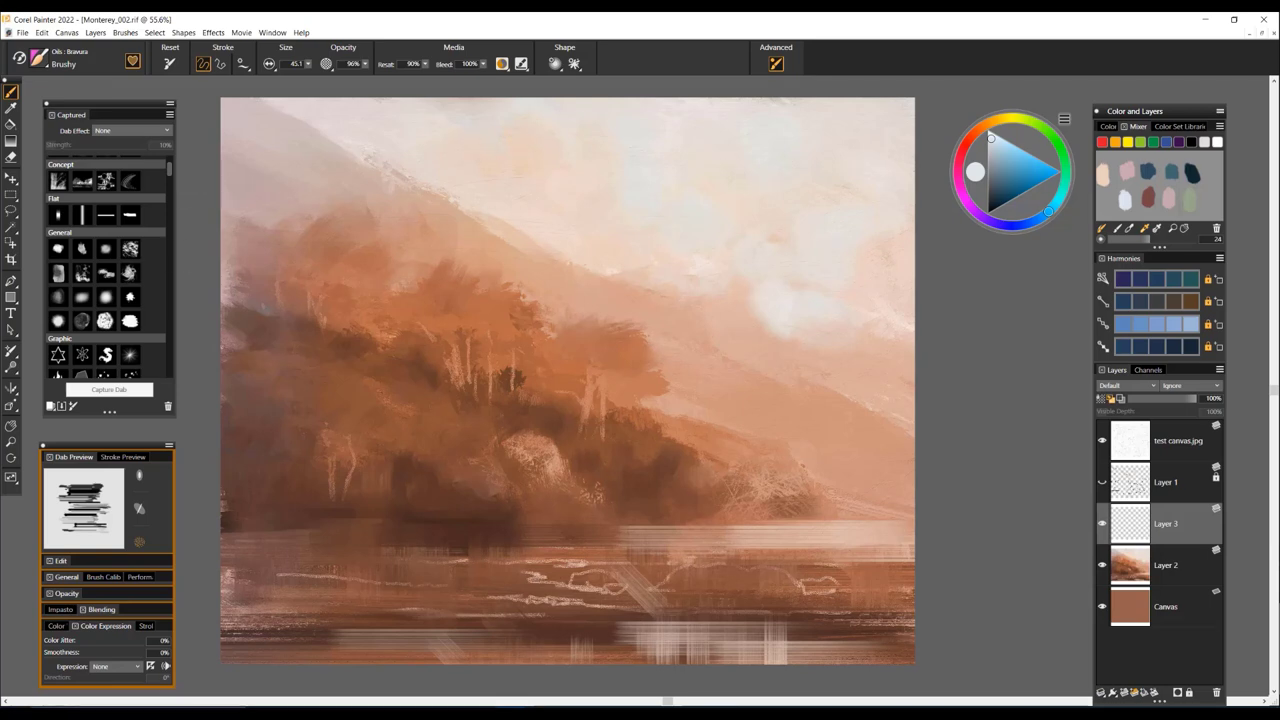
left_click_drag(169, 168, 169, 329)
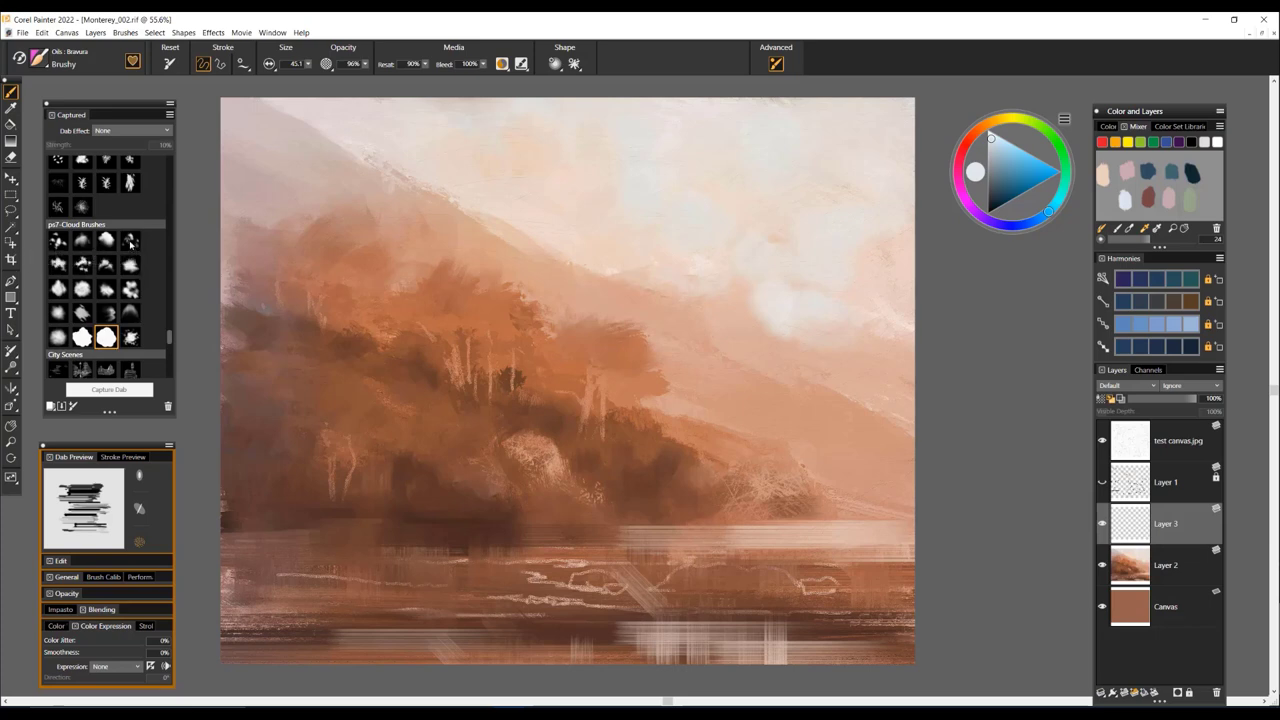
left_click(82, 264)
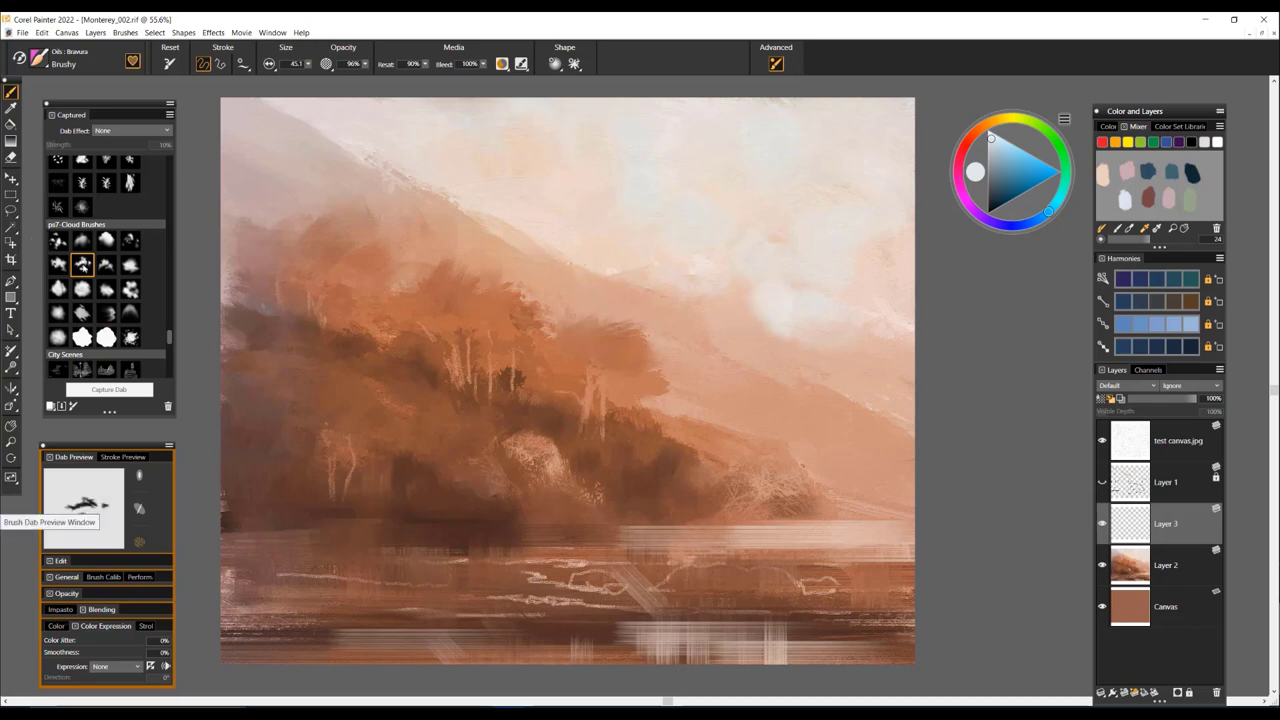
Enlarge the Brushy brush to about 118 and paint the cloud area in the upper sky with a colour sampled from the canvas
left_click_drag(550, 197, 582, 185)
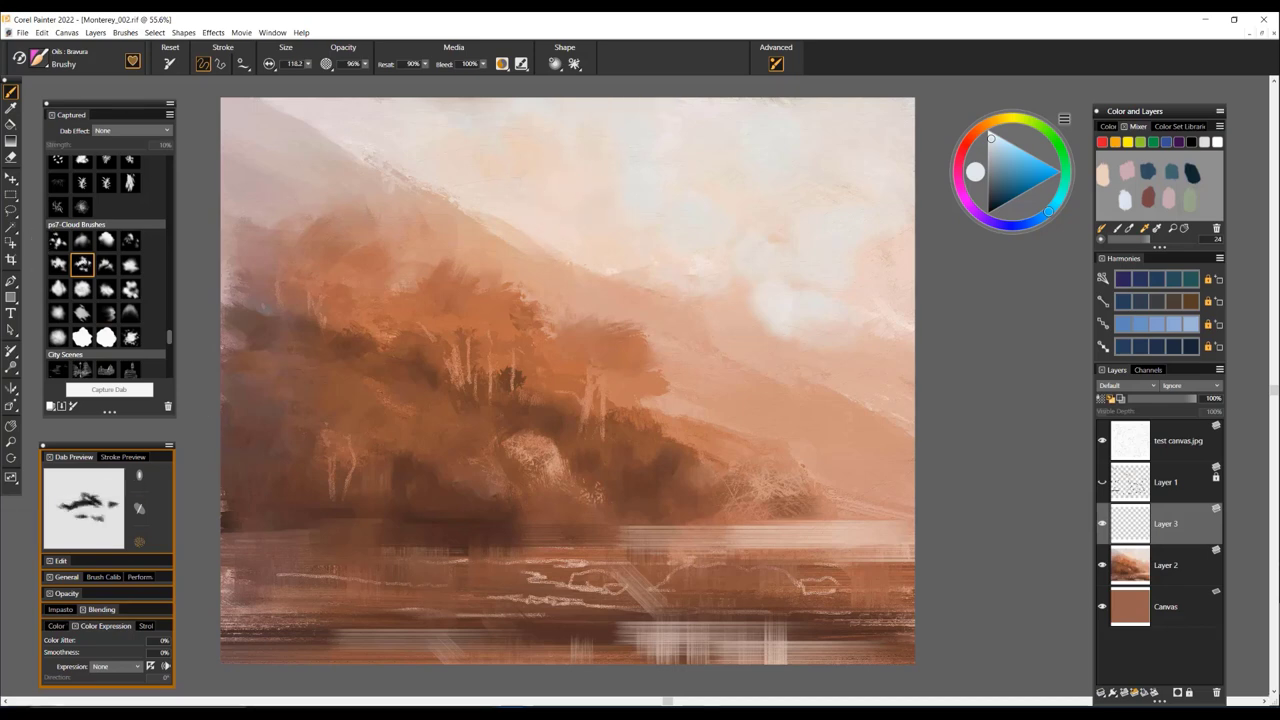
left_click(612, 192, "alt")
left_click_drag(652, 176, 610, 174)
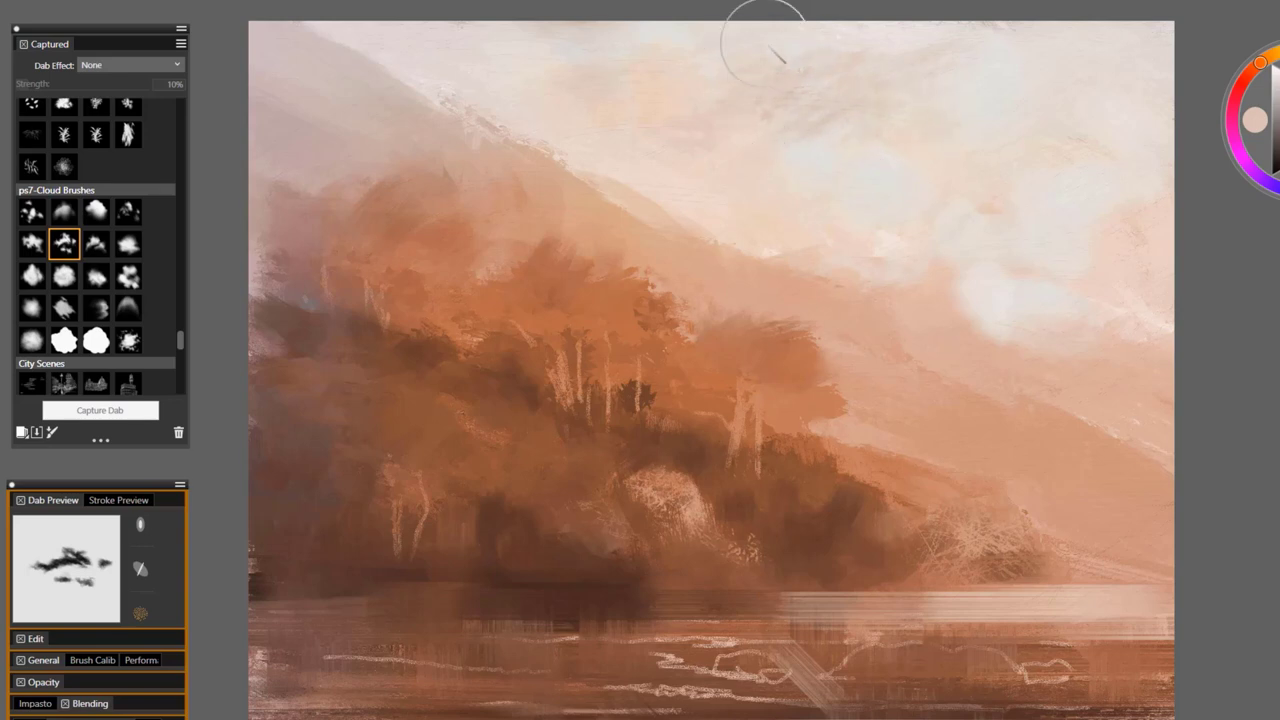
Sample the muted mauve from the distant hill's left edge and paint soft cloud shadows across the upper sky
left_click(271, 150, "alt")
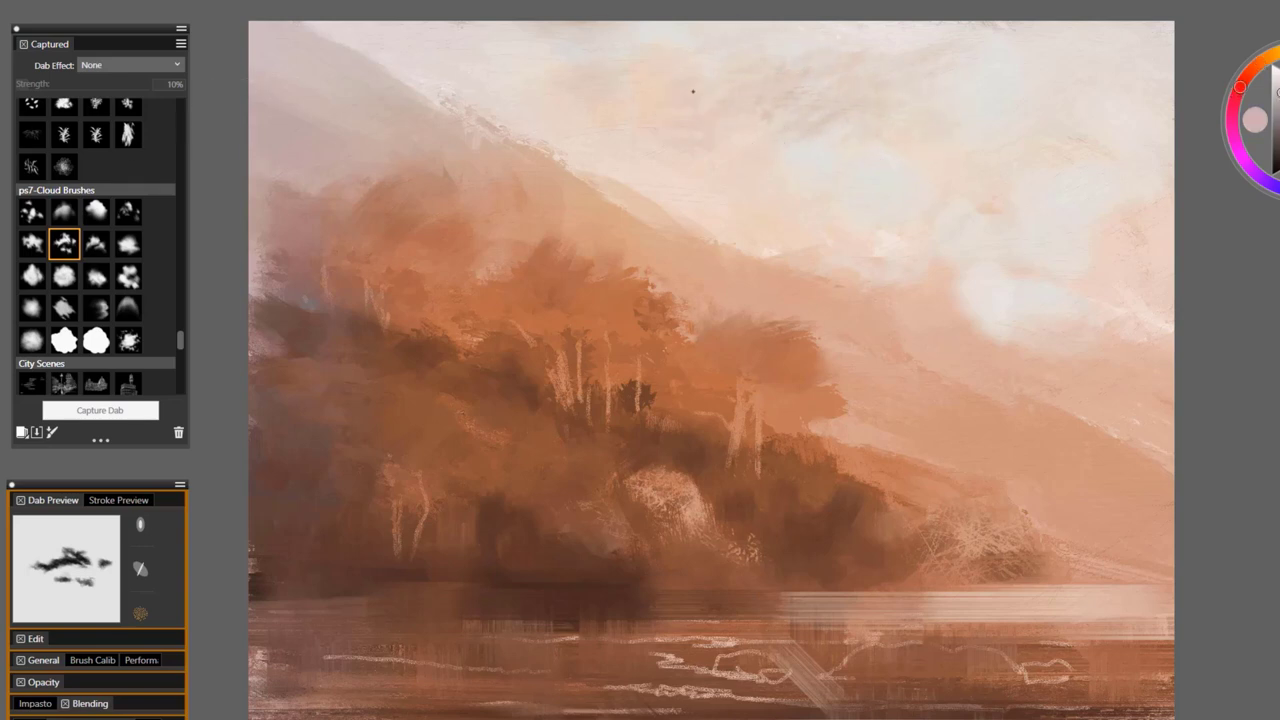
left_click(598, 63)
left_click(644, 54)
left_click(648, 34)
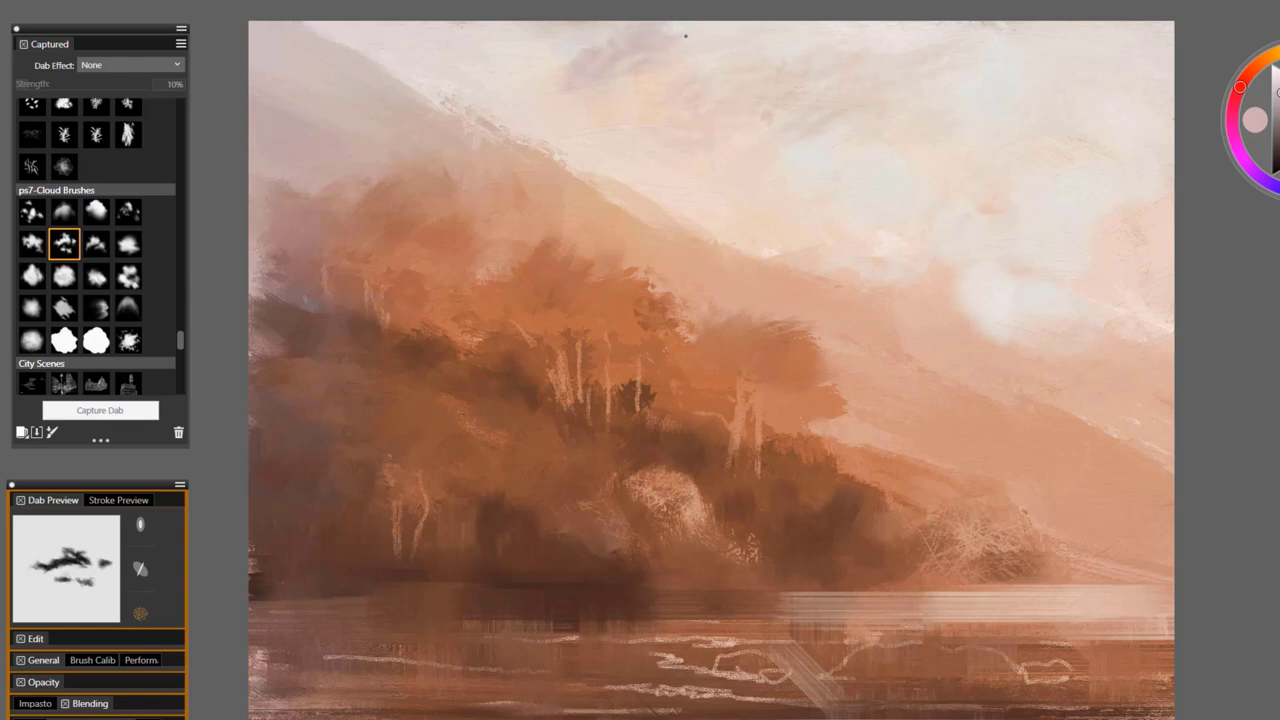
left_click_drag(831, 69, 911, 42)
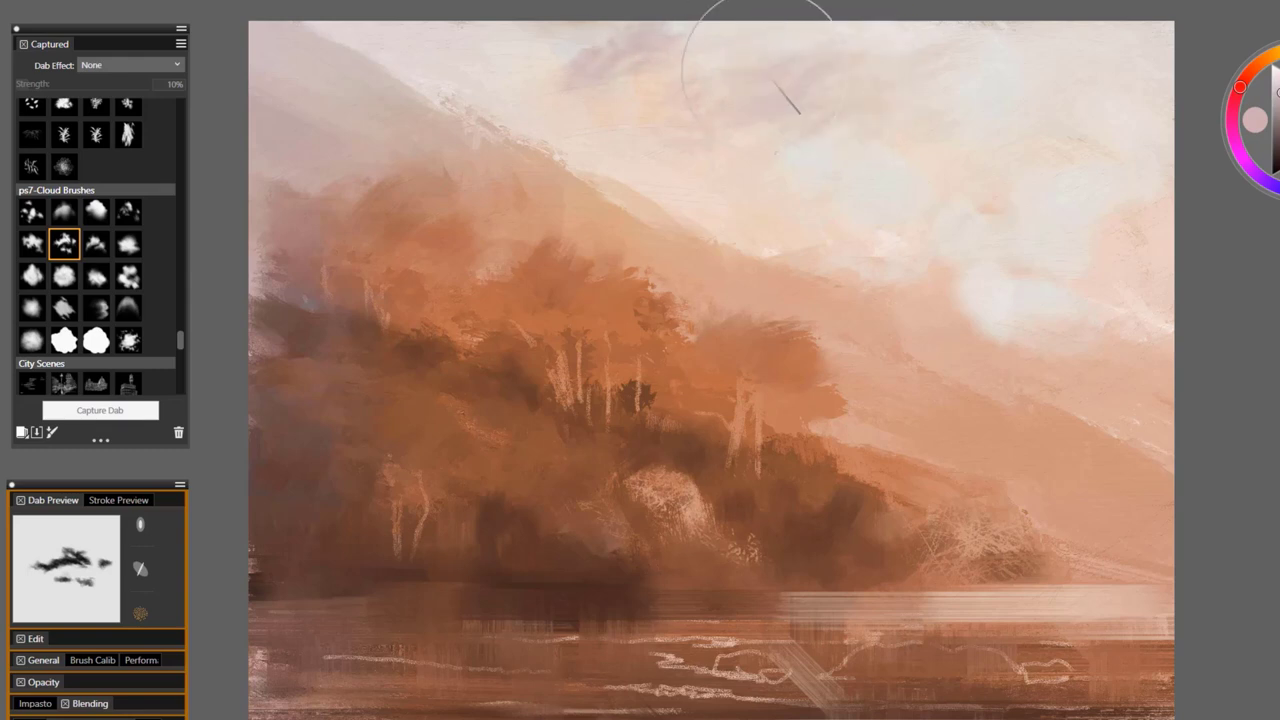
left_click(747, 52)
Blend sampled peach, cream and pale yellow tones through the clouds and the bright right side of the sky
left_click(669, 117, "alt")
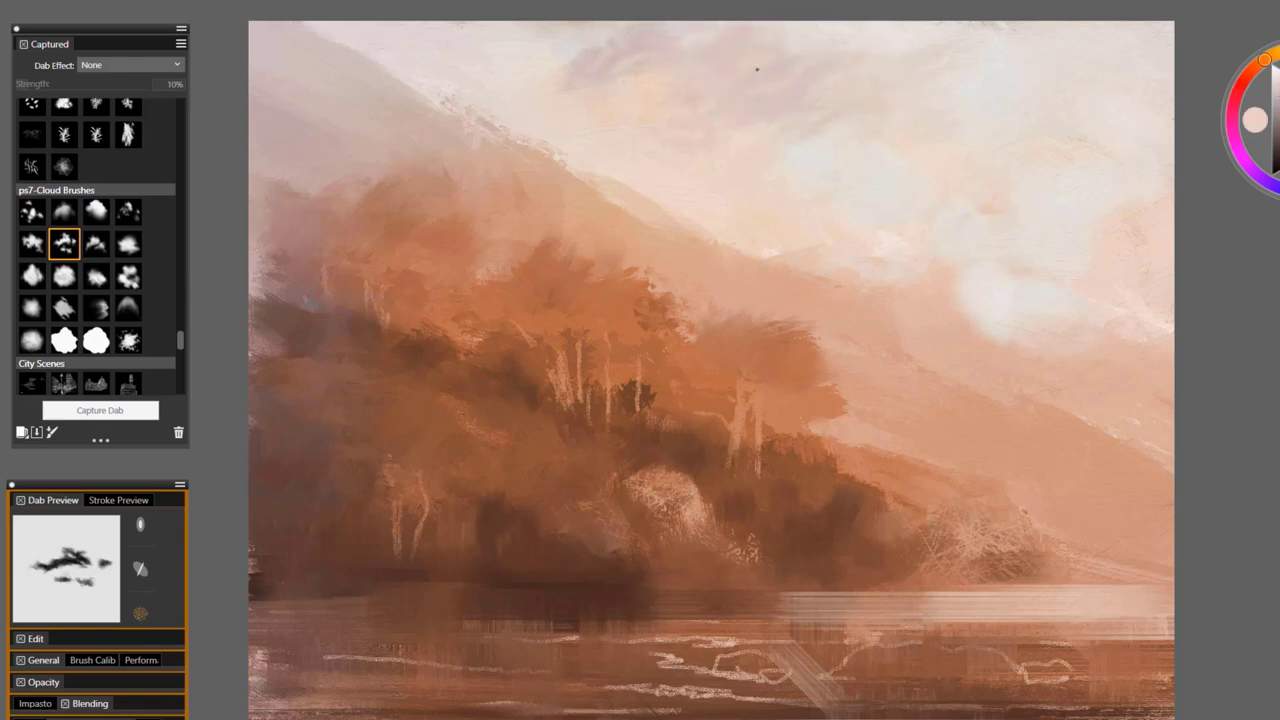
left_click(850, 126, "alt")
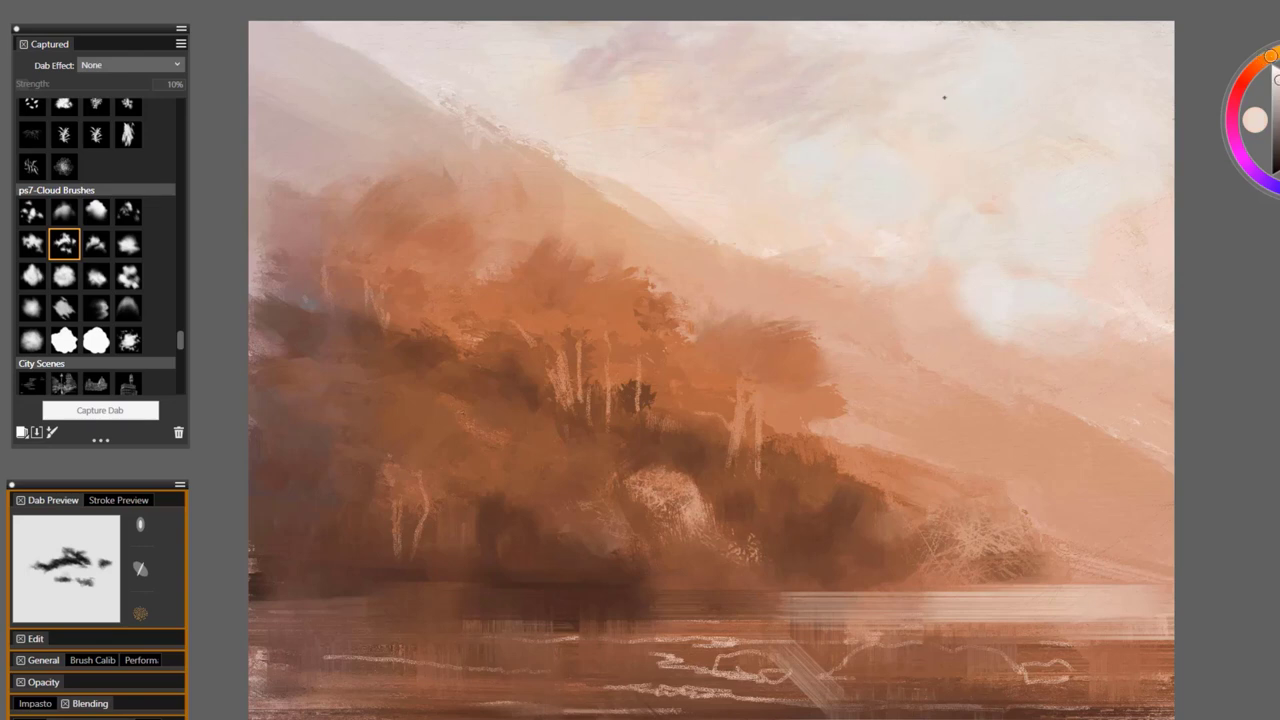
left_click(589, 70, "alt")
left_click(884, 160, "alt")
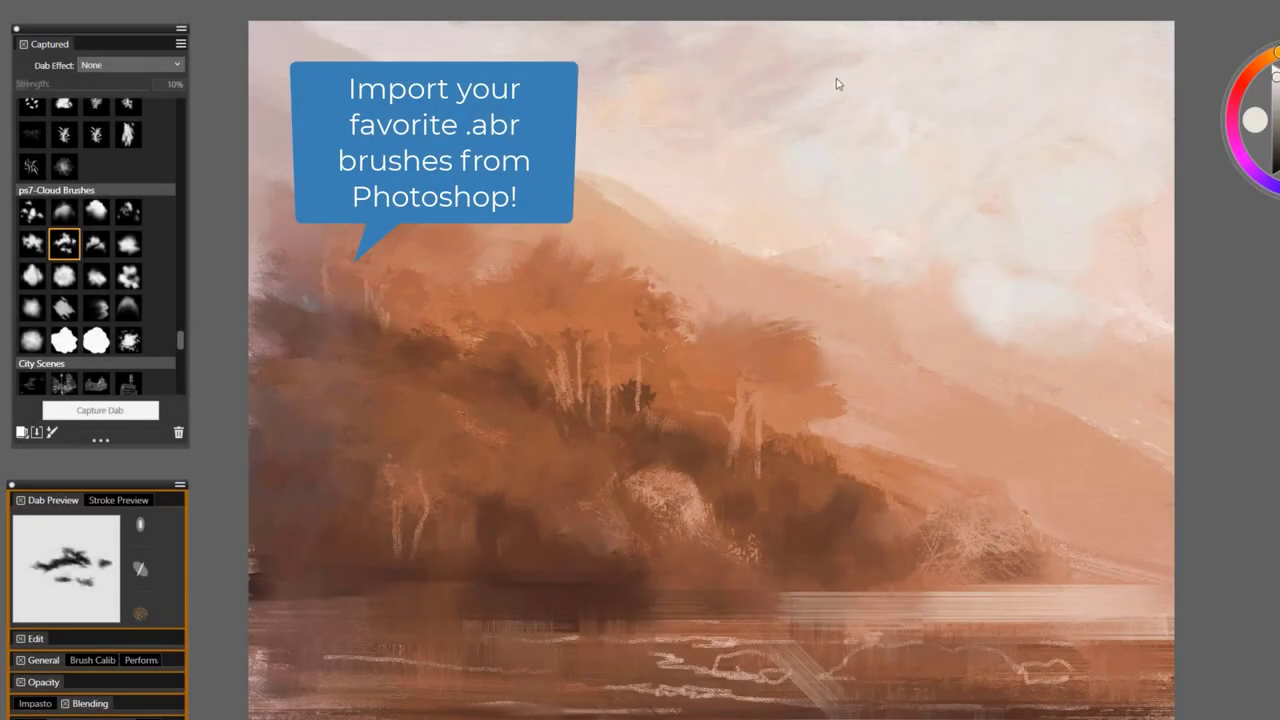
left_click(1028, 154, "alt")
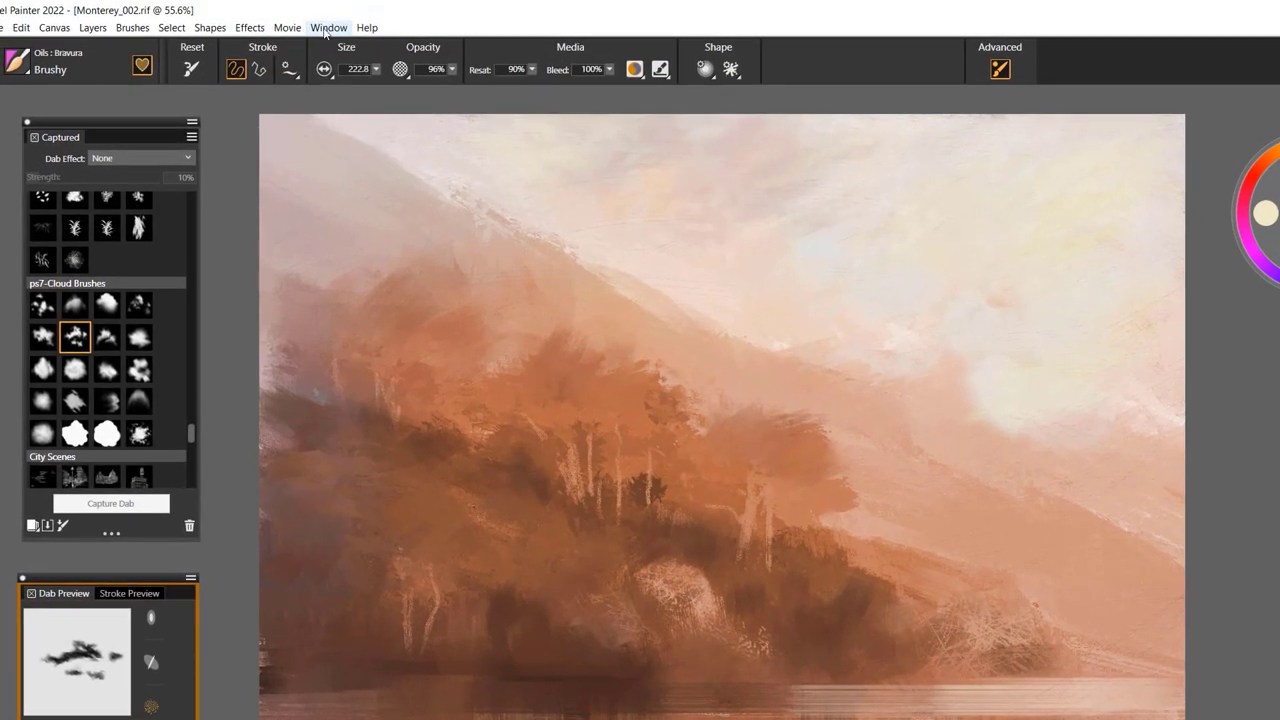
Look up the Captured panel among the Brush Shape control panels and shift the Captured palette slightly
left_click(328, 27)
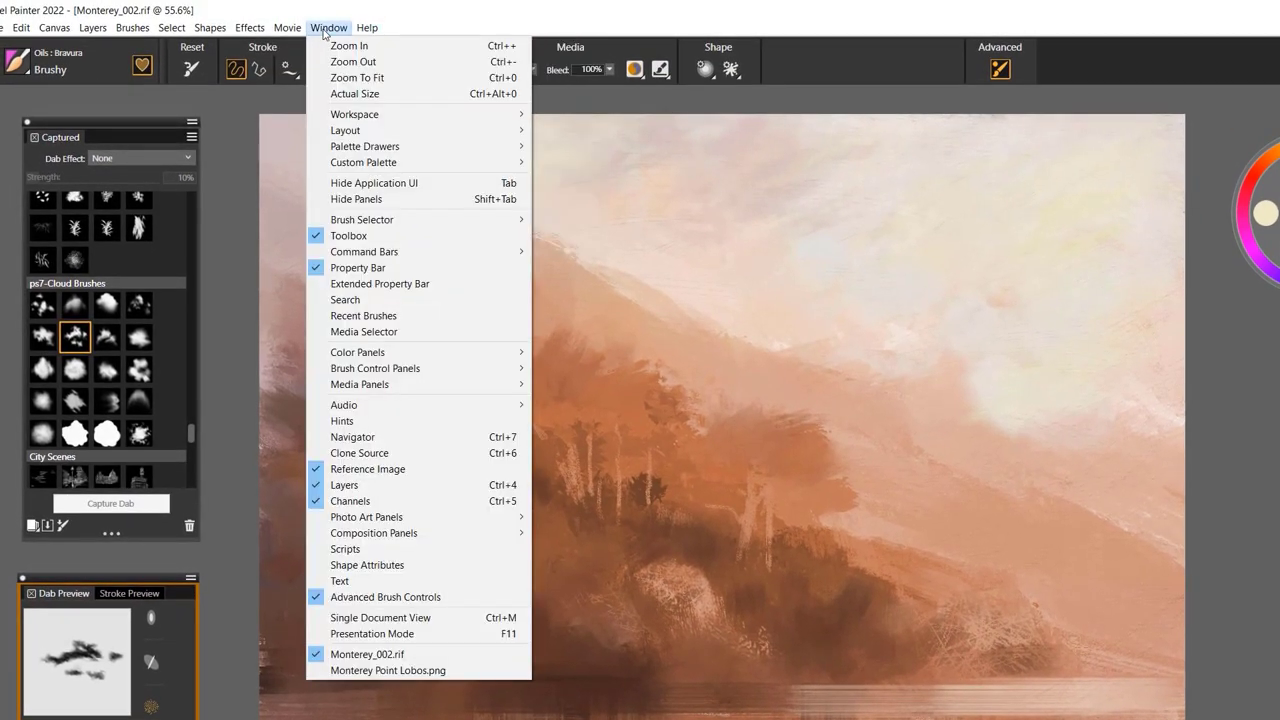
mouse_move(450, 368)
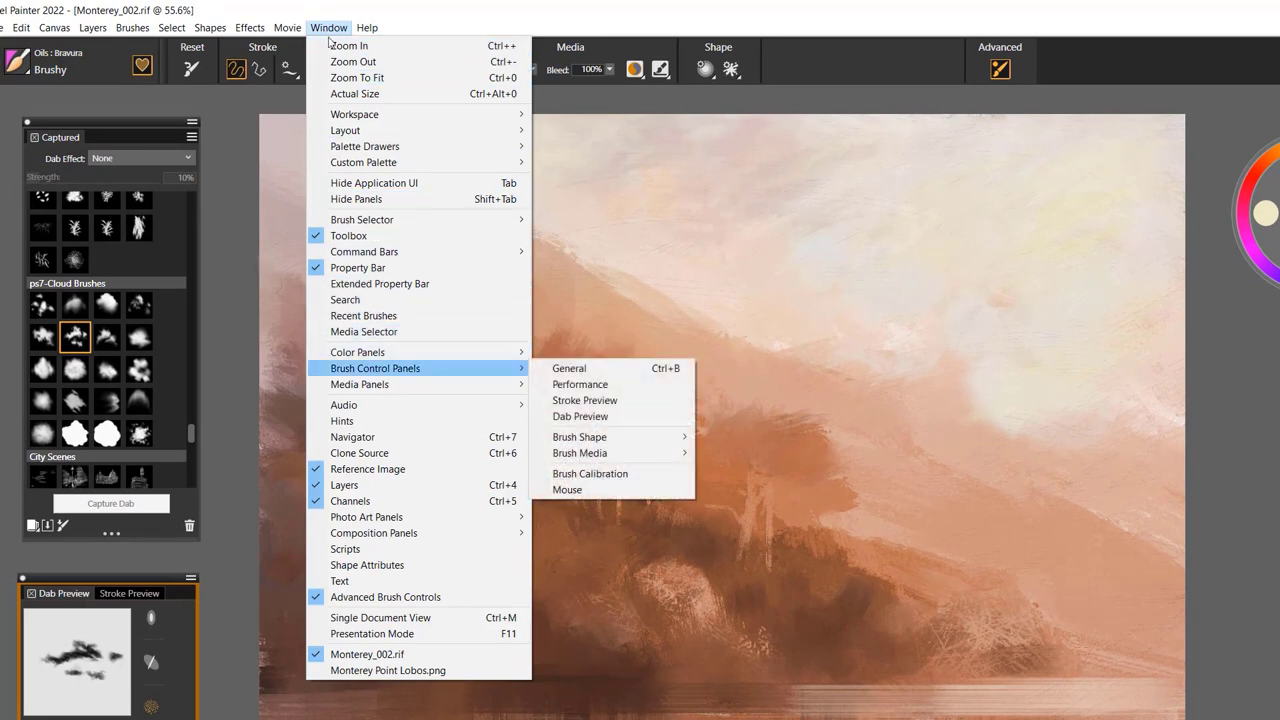
mouse_move(594, 440)
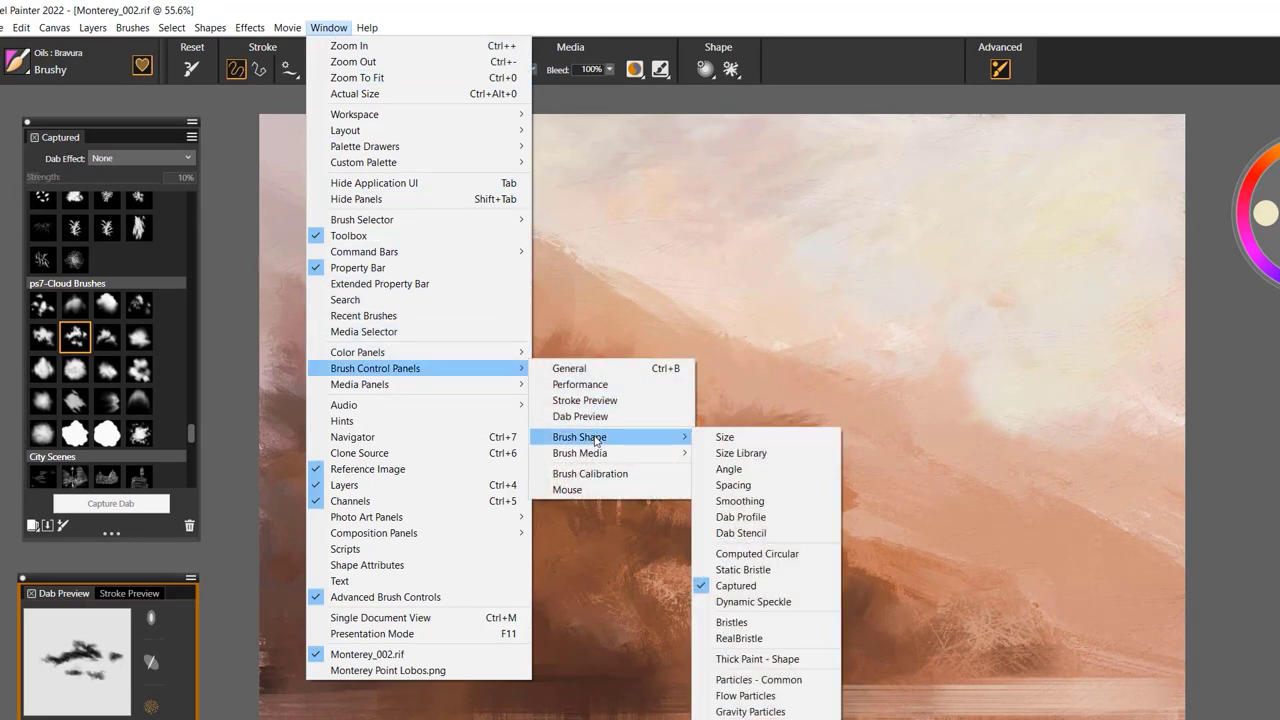
left_click(1258, 468)
left_click_drag(123, 121, 126, 120)
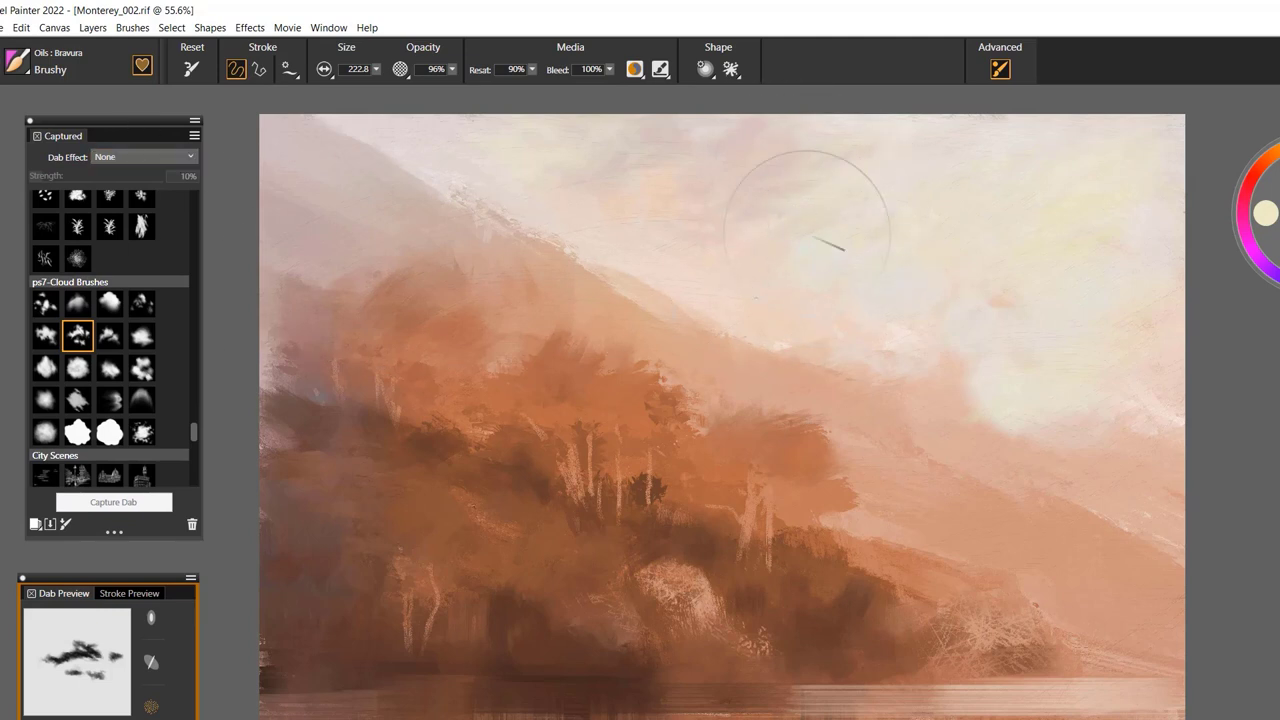
Paint a darker mauve-grey cloud across the upper middle of the sky and soften its lower edge
left_click(726, 169, "alt")
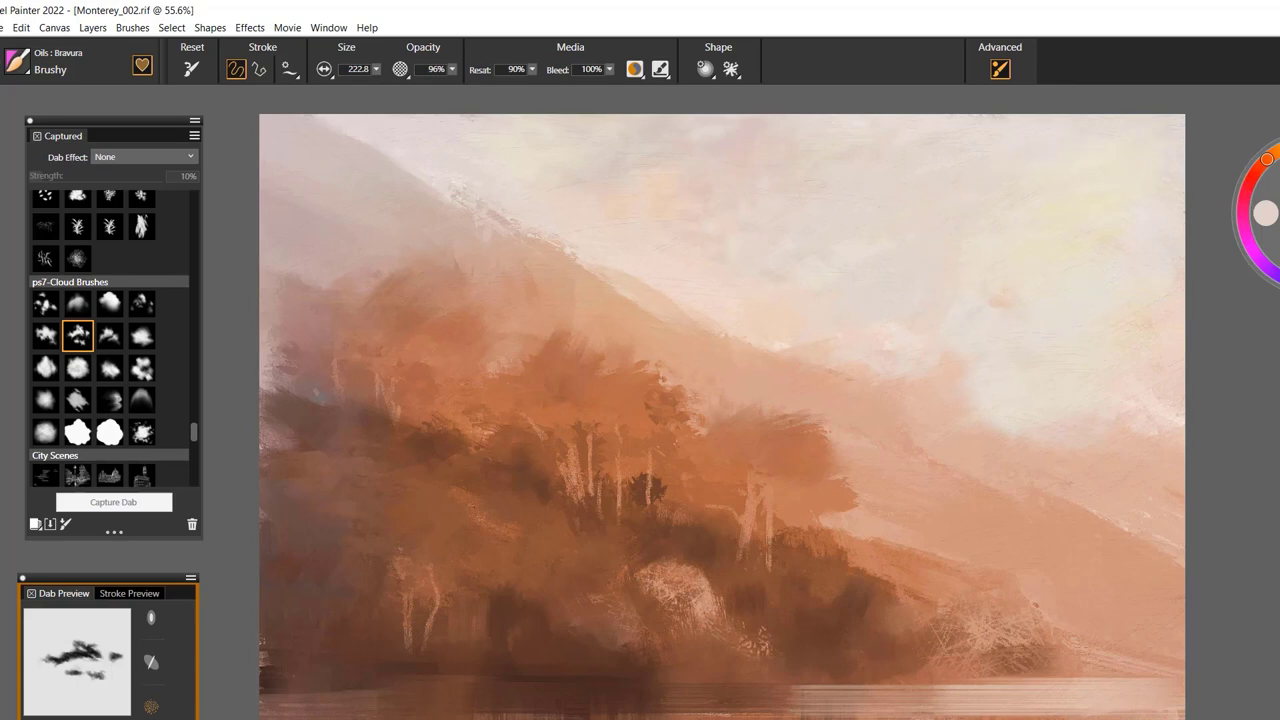
mouse_move(806, 209)
left_mouse_down()
mouse_move(839, 178)
mouse_move(735, 186)
left_mouse_up()
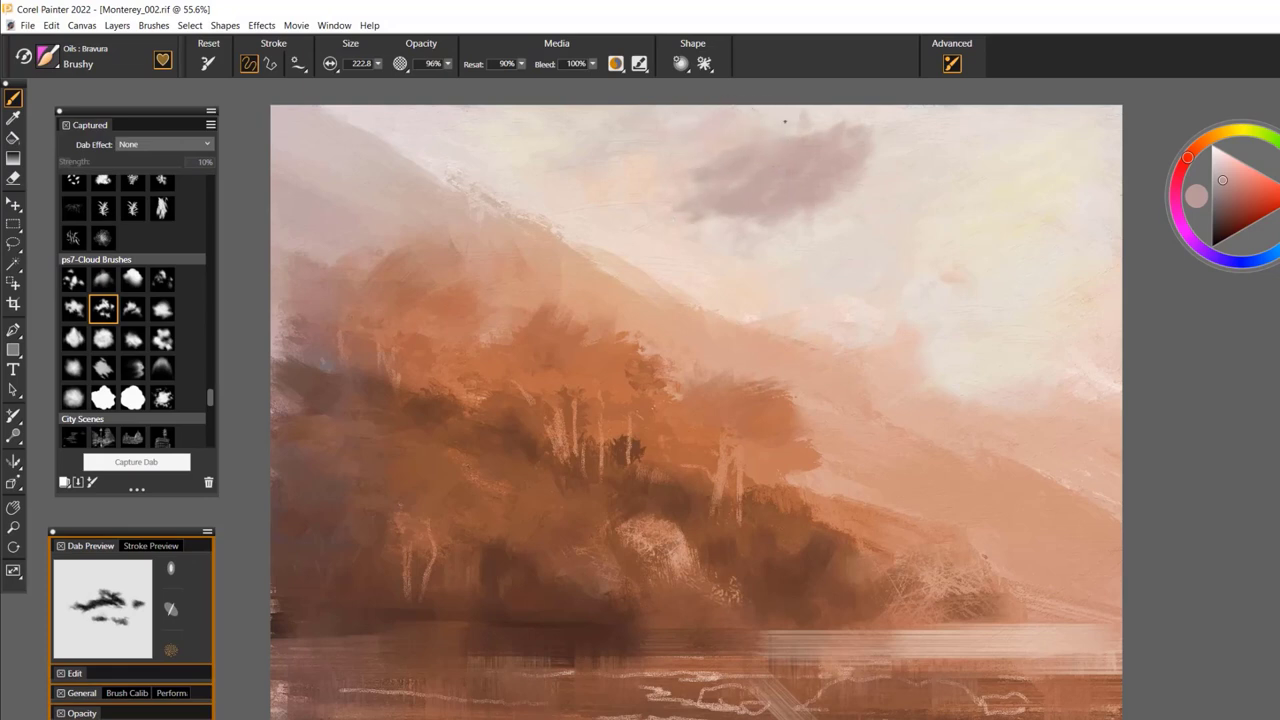
left_click_drag(872, 142, 920, 90)
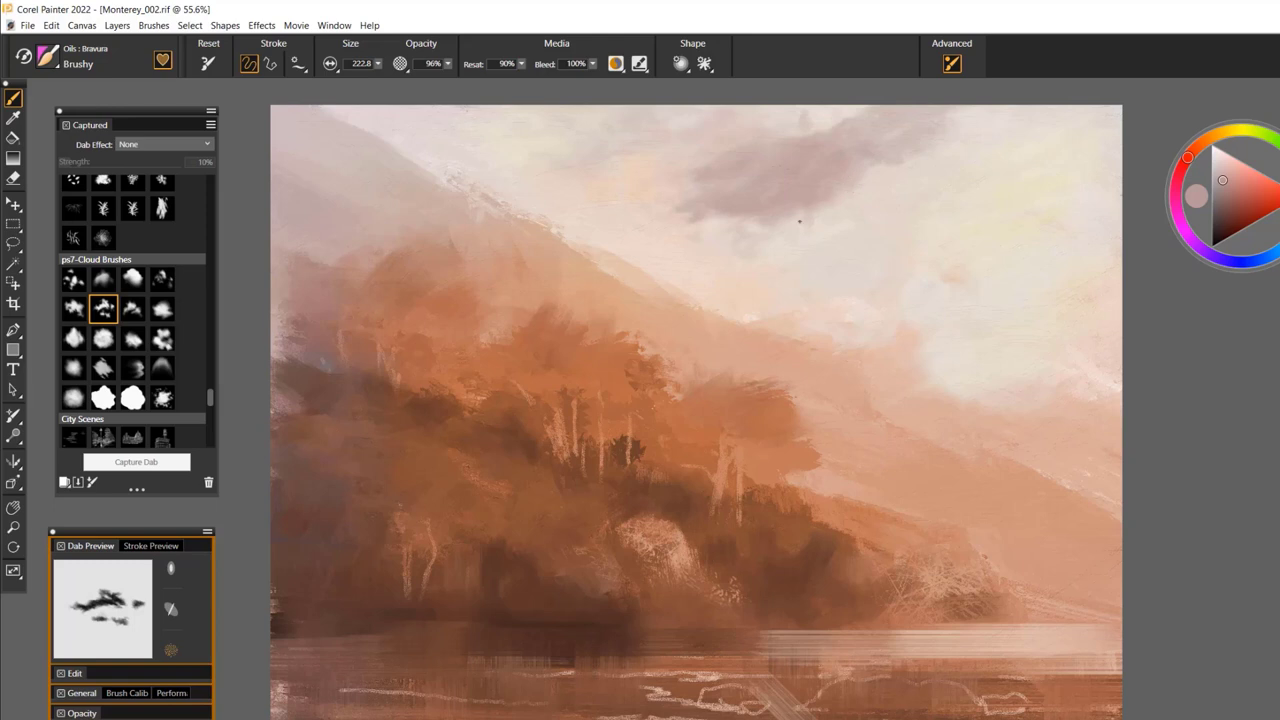
left_click_drag(767, 239, 794, 218)
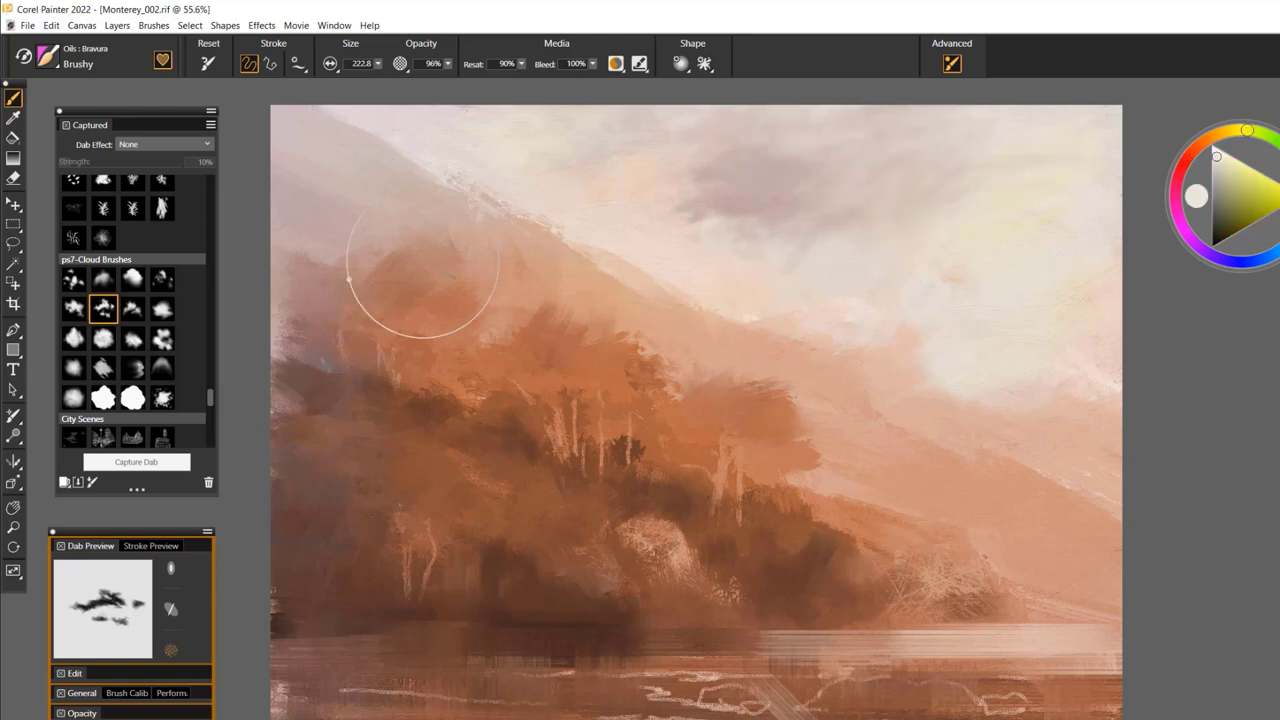
Sample a light sky tone and blend it over the upper part of the mauve-grey cloud
left_click(628, 128, "alt")
left_click_drag(625, 123, 713, 129)
left_click_drag(804, 122, 798, 142)
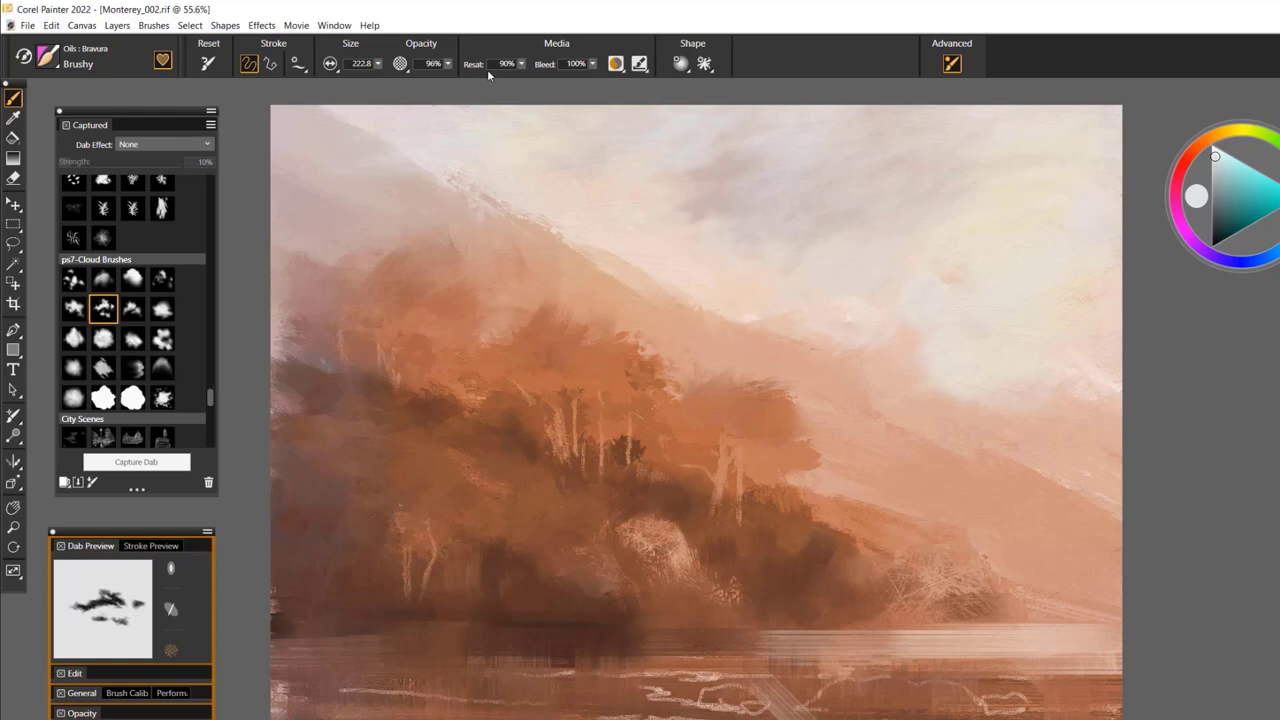
Reset Brushy, reapply the second dab in the second row of ps7-Cloud Brushes, and enlarge the brush to about 123
left_click(208, 64)
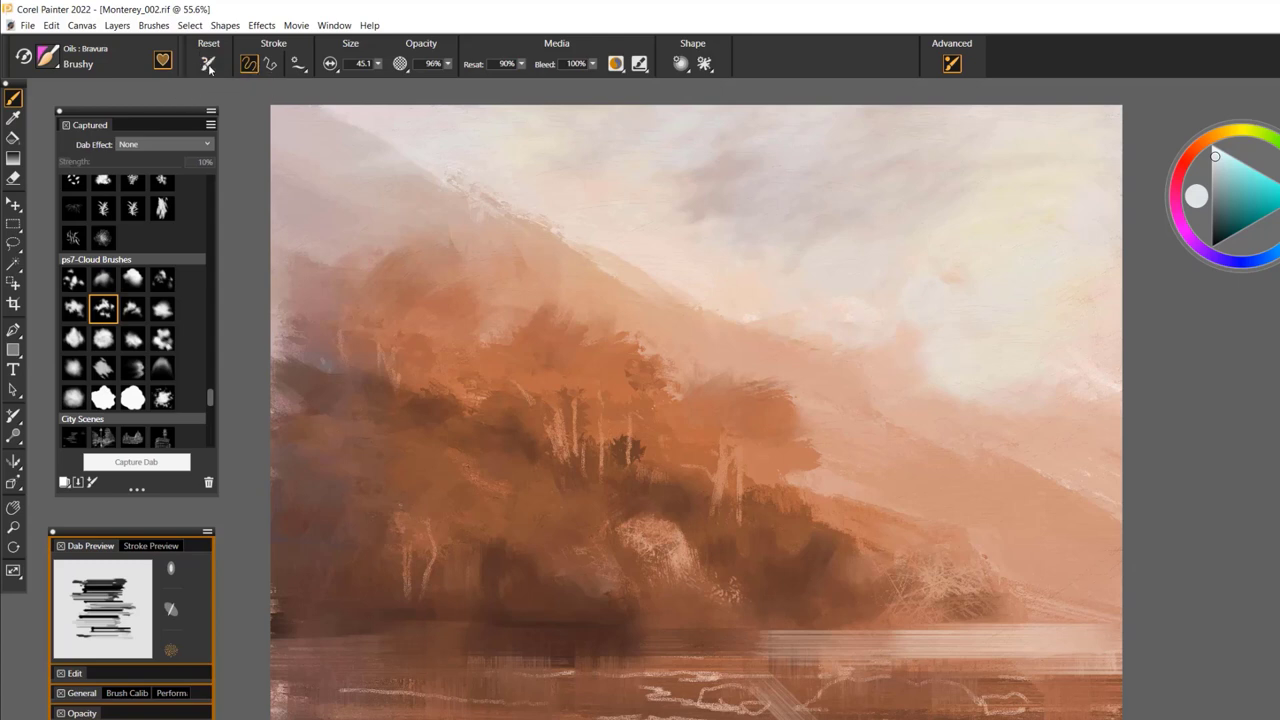
left_click(209, 68)
left_click(211, 65)
left_click(104, 310)
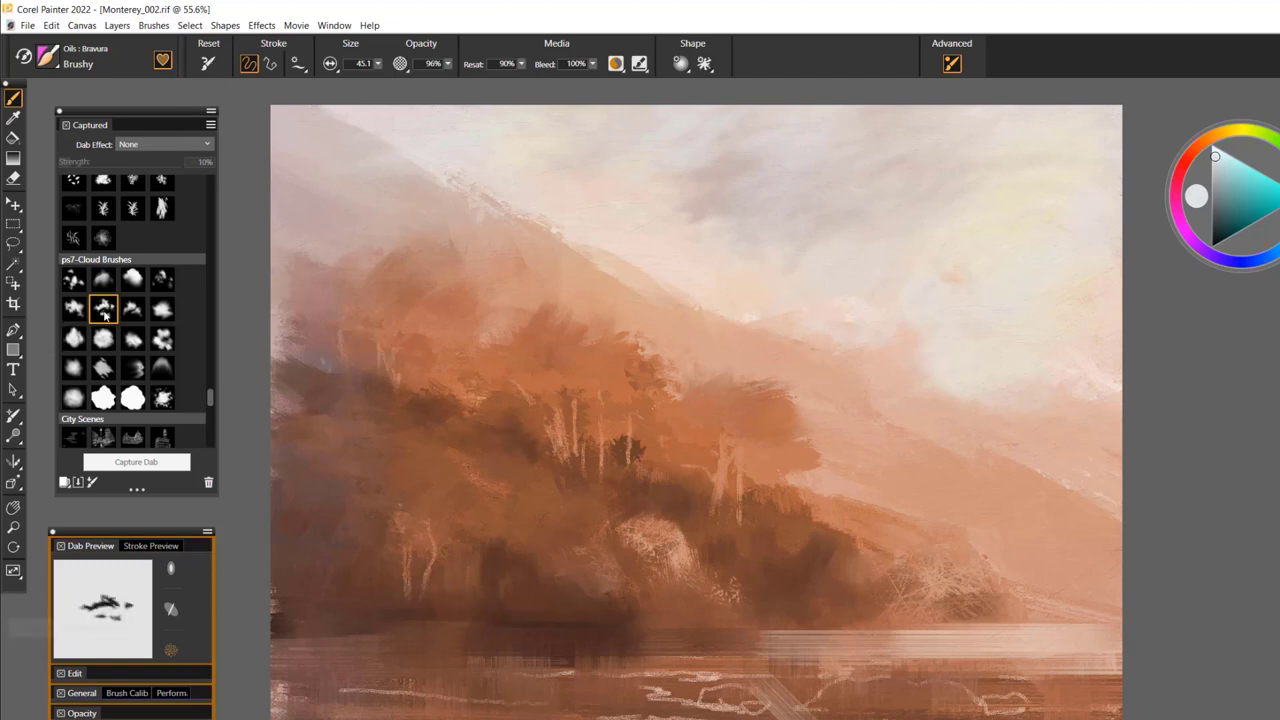
left_click_drag(487, 166, 520, 148)
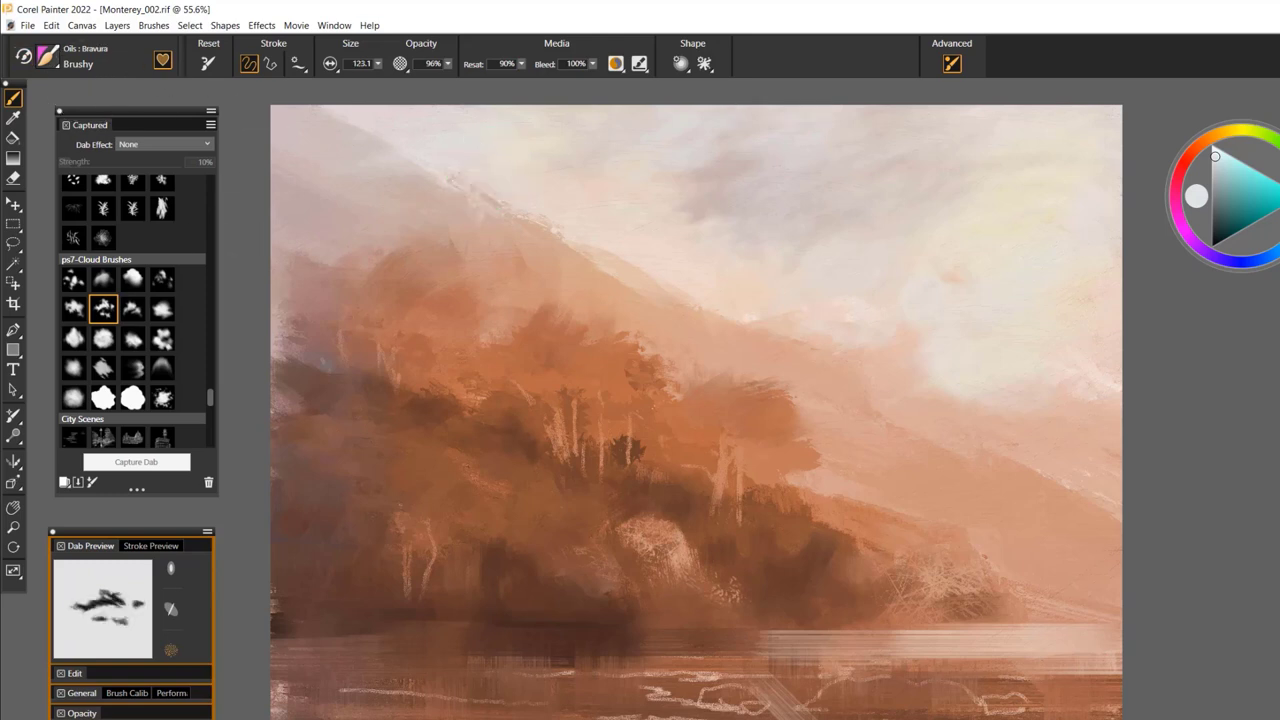
Move the advanced brush controls up against the Captured palette and switch to the Just Juicy brush
left_click_drag(150, 531, 151, 500)
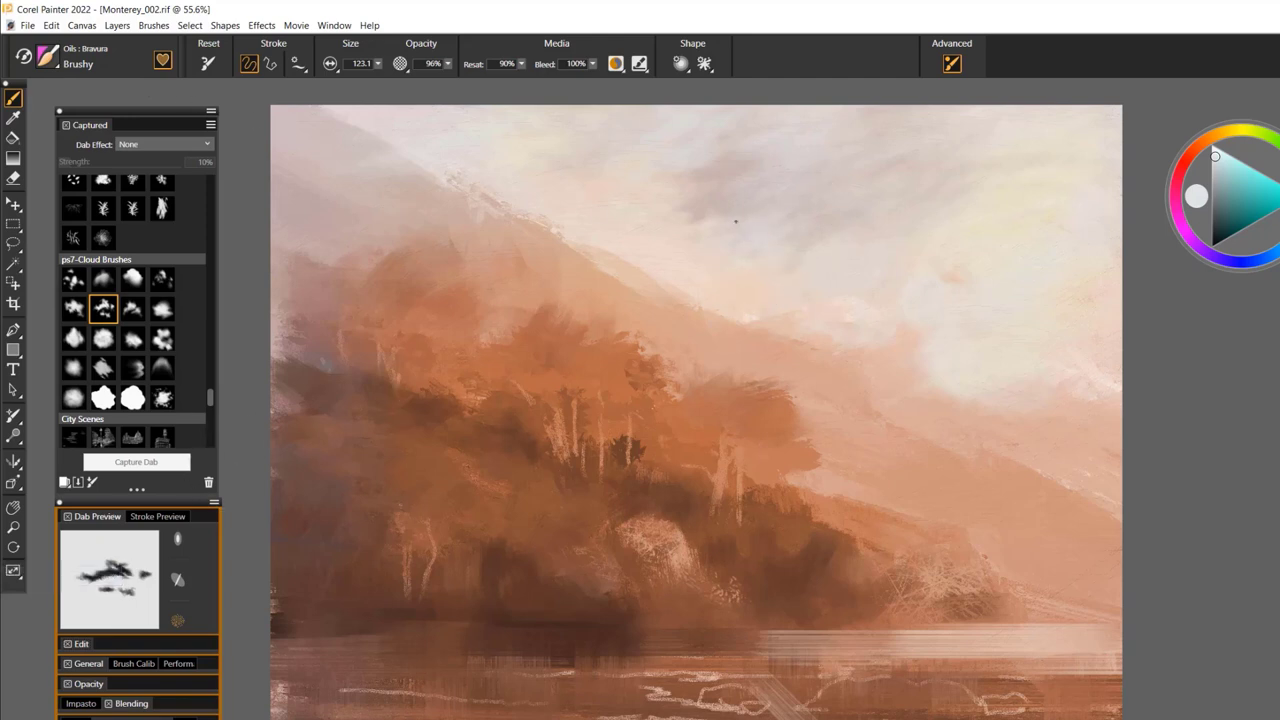
left_click(208, 63)
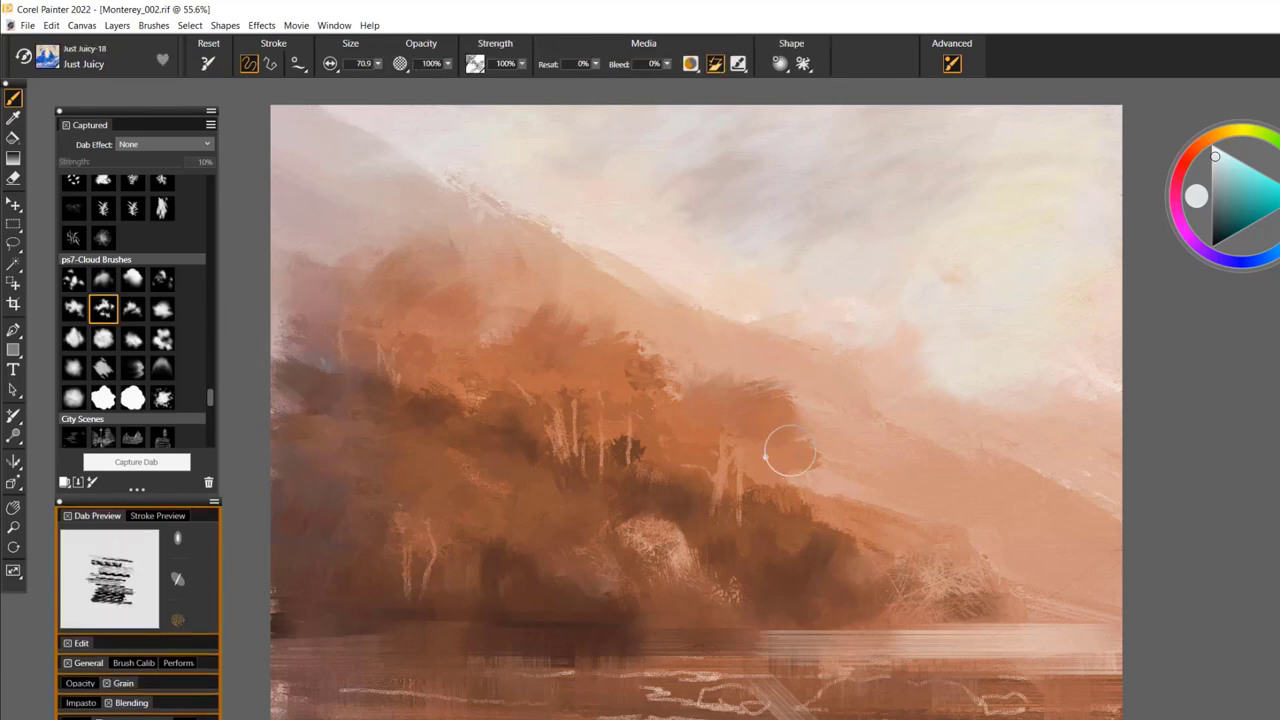
Paint sampled peach over the distant hillside and orange foliage on the right-hand tree, and sample a dark brown from the trees
left_click(1005, 471, "alt")
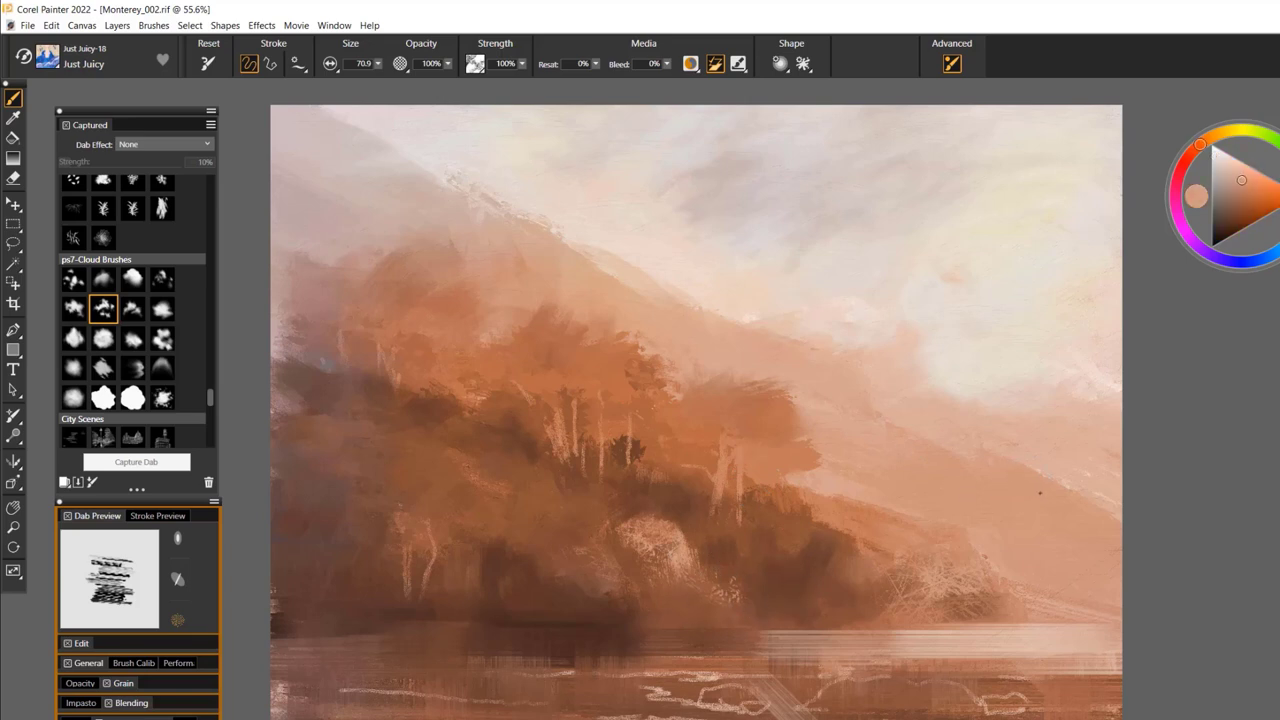
left_click_drag(746, 330, 730, 326)
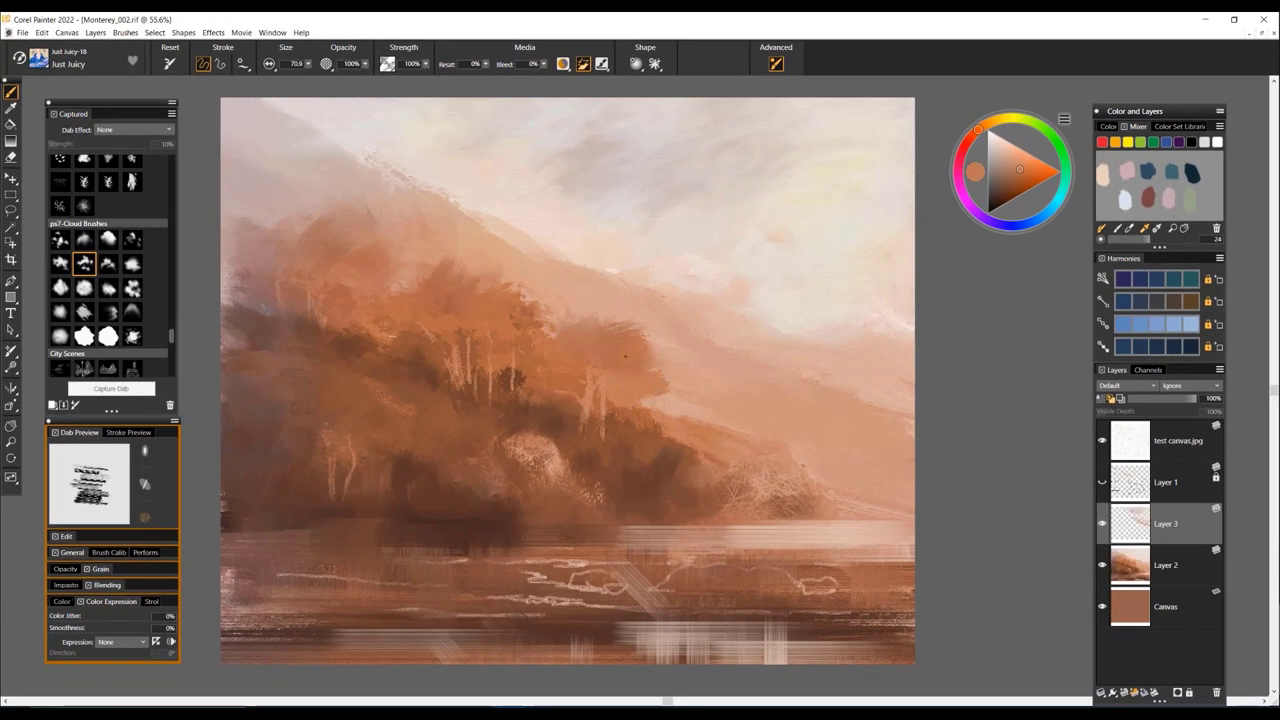
mouse_move(625, 356)
left_mouse_down()
mouse_move(648, 356)
mouse_move(629, 328)
mouse_move(680, 358)
left_mouse_up()
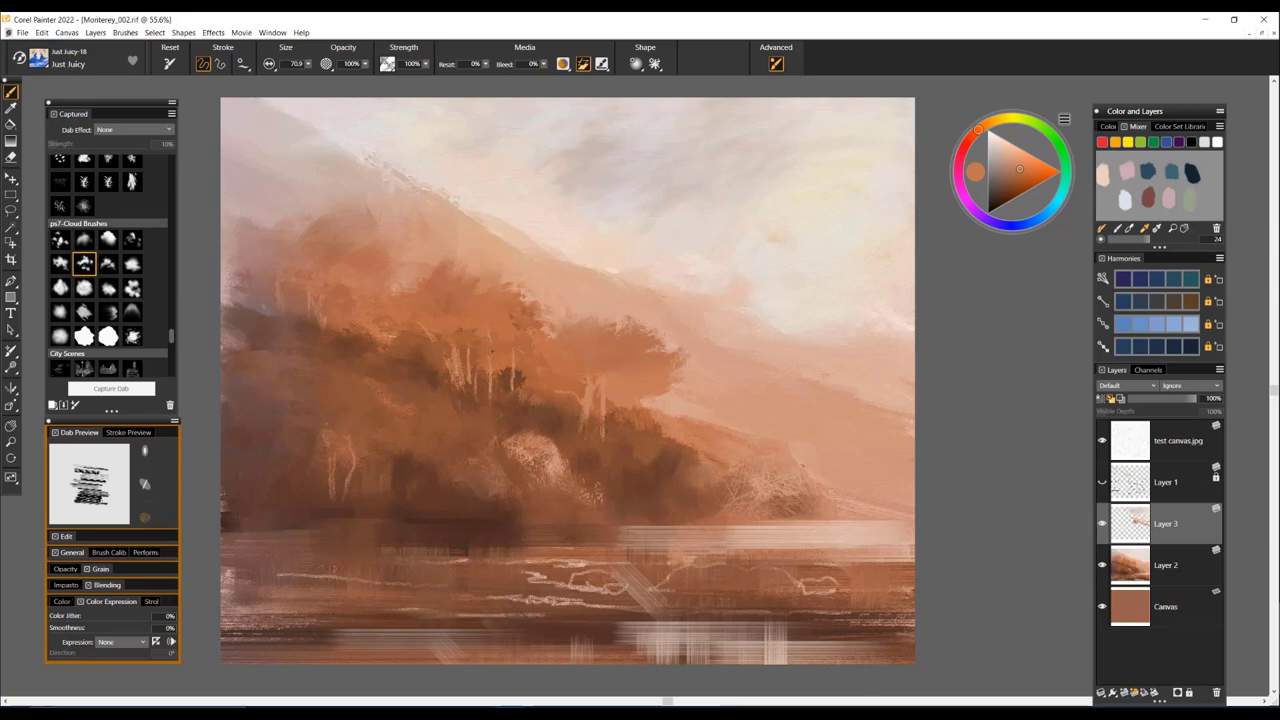
left_click(509, 364, "alt")
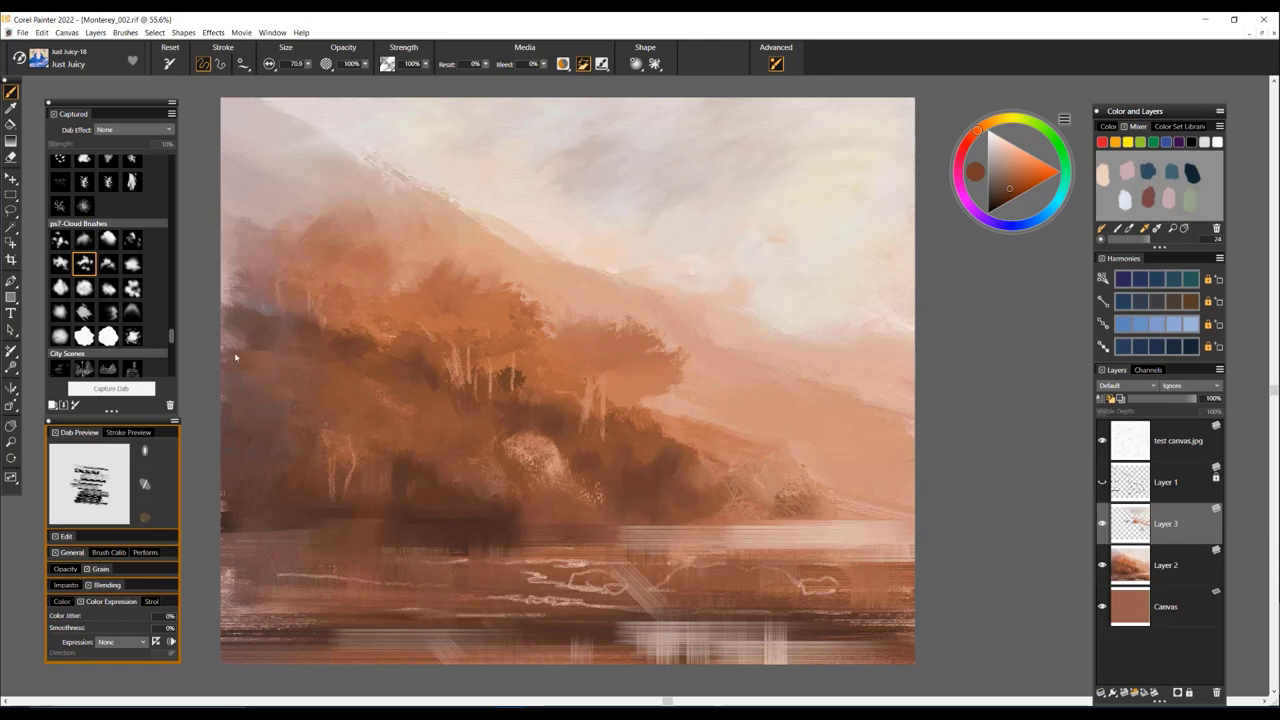
Apply the last dab in the third row of the Bristles captured dabs to the Just Juicy brush
left_click_drag(171, 339, 168, 314)
scroll(168, 311, "up", 2)
scroll(168, 311, "up", 1)
scroll(170, 312, "down", 4)
scroll(171, 312, "up", 1)
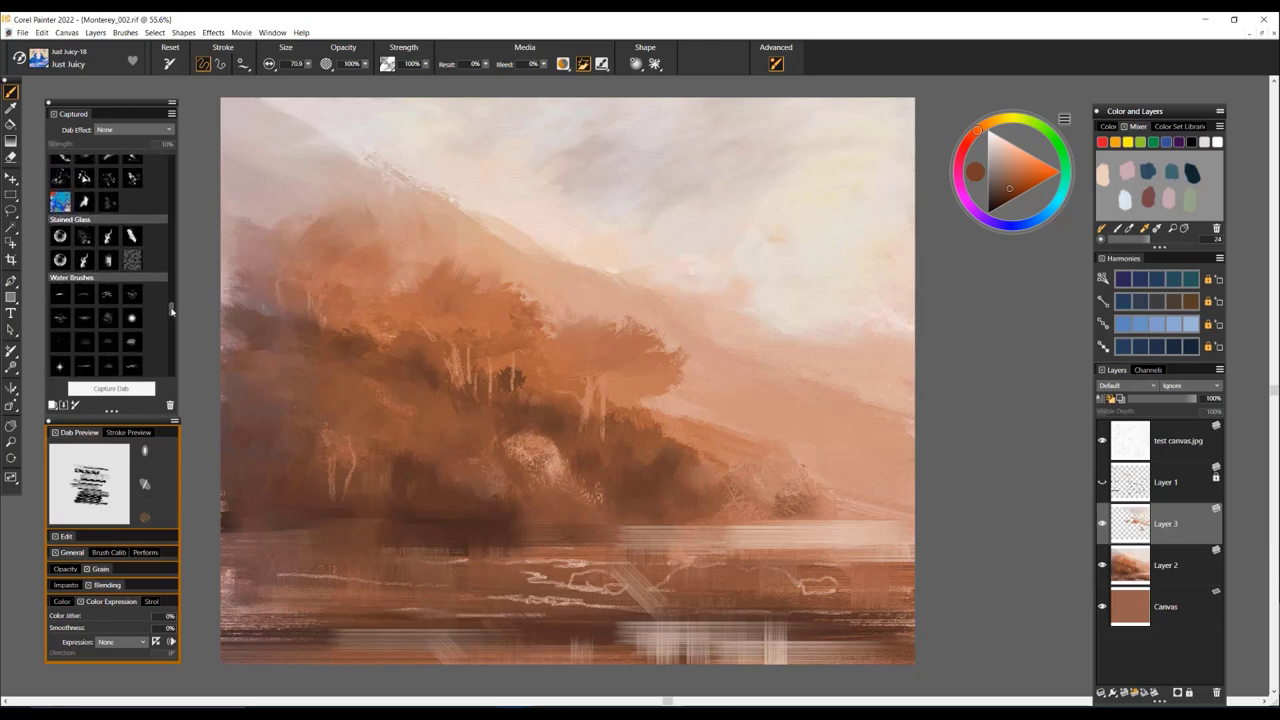
left_click_drag(171, 311, 176, 153)
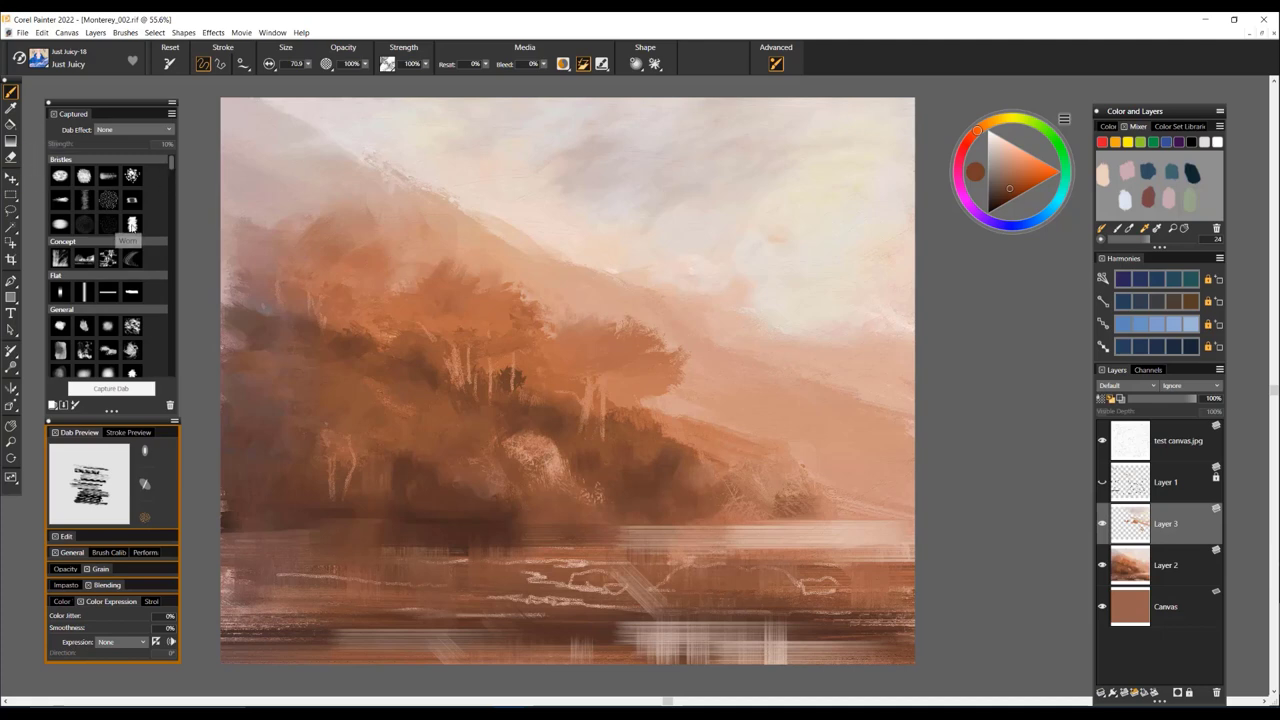
left_click(131, 223)
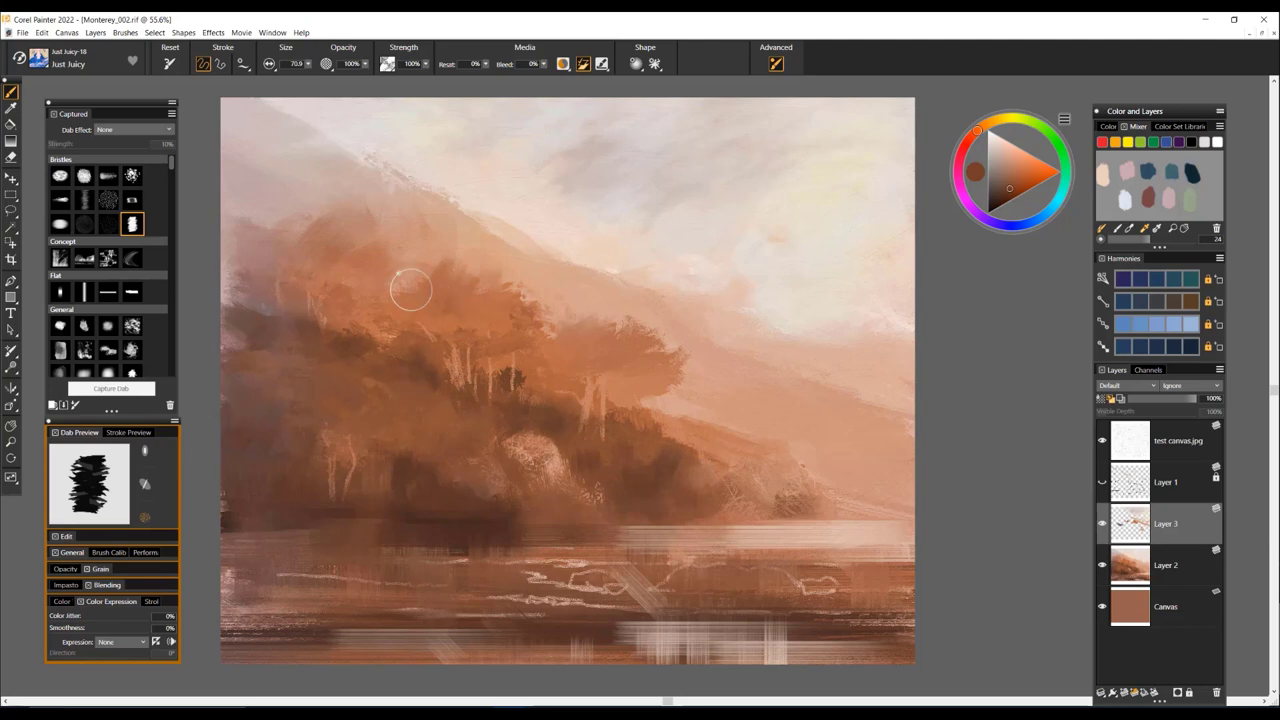
Build up the tree line and slope on the left hillside with sampled dark brown, blue-grey and orange strokes
left_click(479, 318, "alt")
left_click(355, 334, "alt")
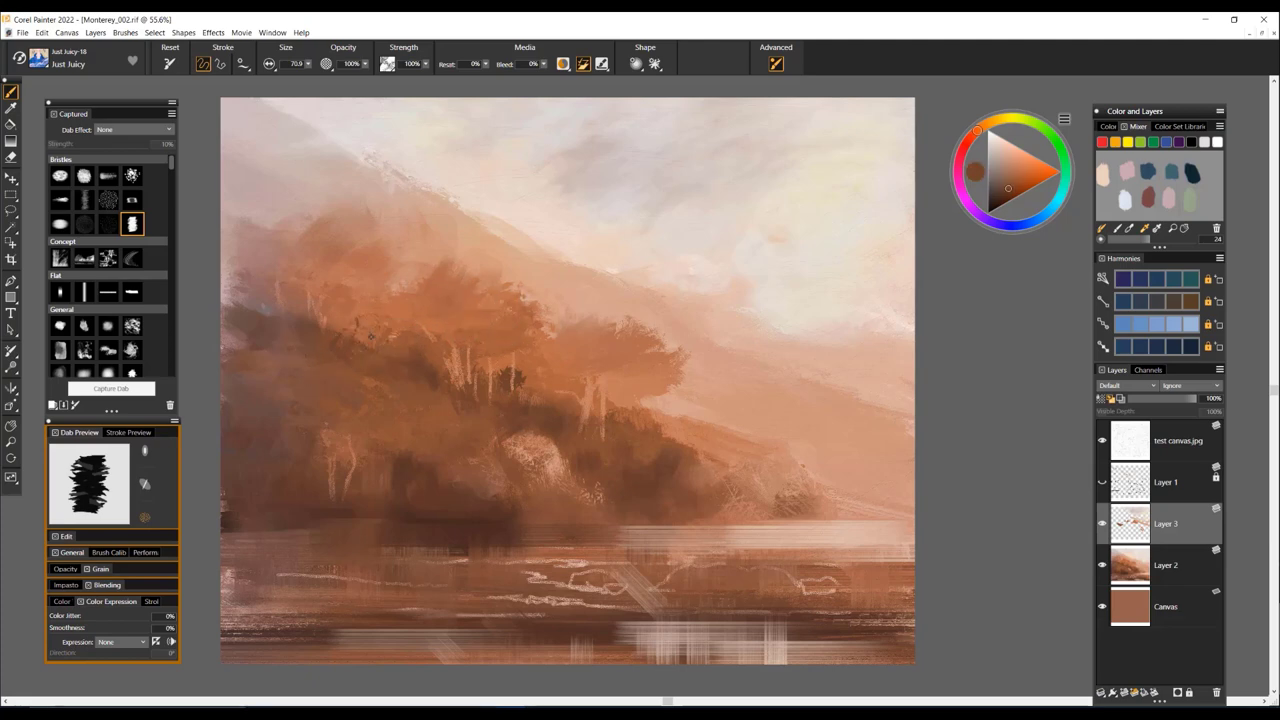
left_click(328, 350, "alt")
left_click(488, 370, "alt")
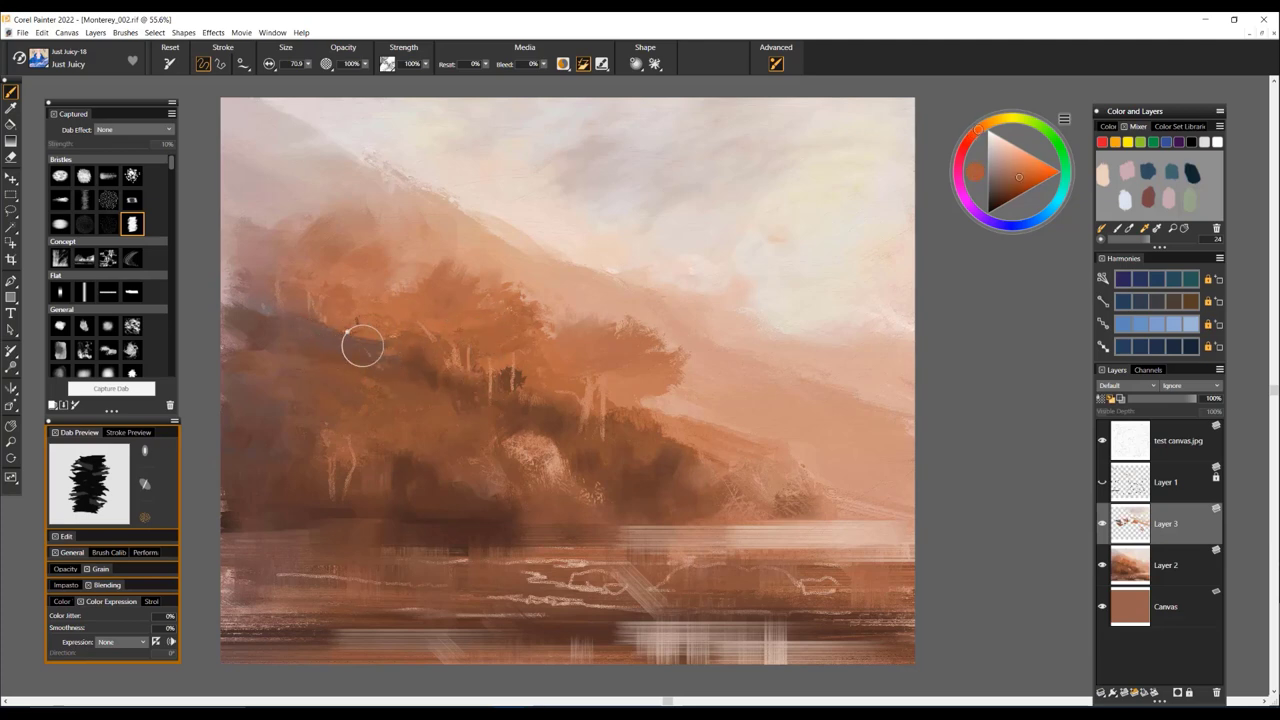
mouse_move(355, 345)
left_mouse_down()
mouse_move(306, 378)
mouse_move(251, 341)
mouse_move(300, 340)
mouse_move(270, 378)
left_mouse_up()
left_click(363, 391, "alt")
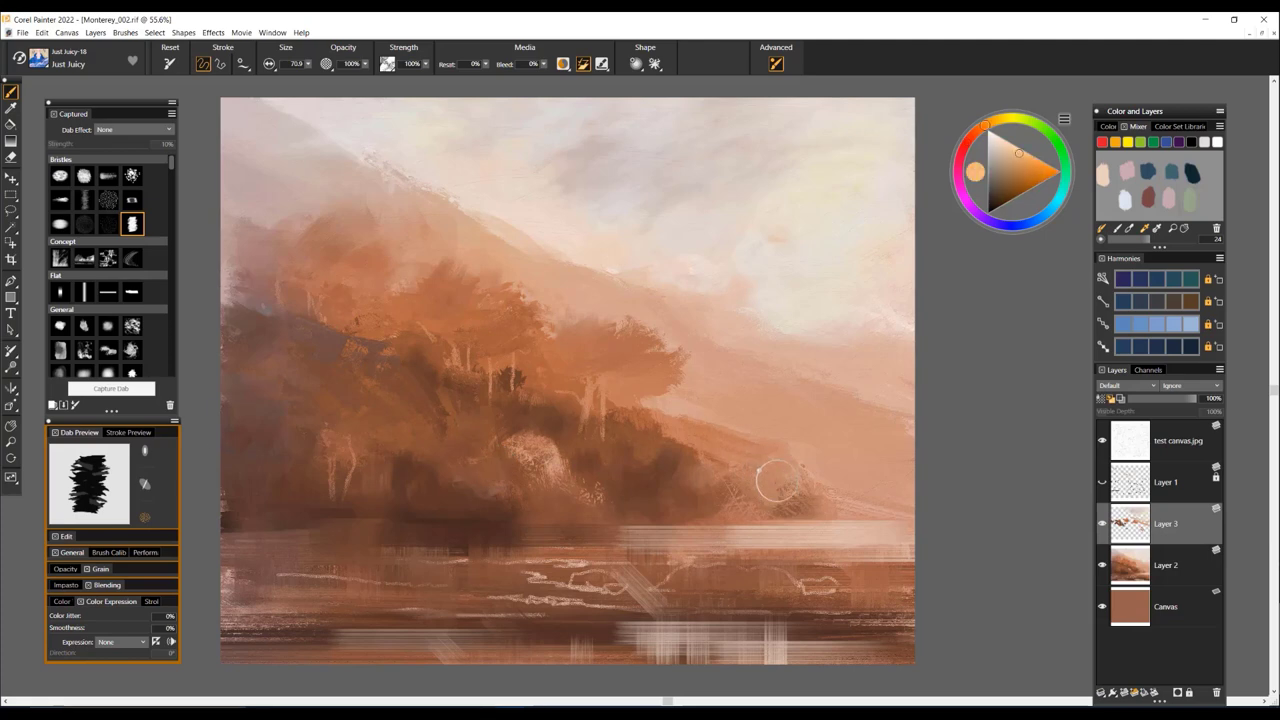
Paint light orange strokes over the shoreline bush and the slope beside it, and reduce the brush size to about 30.7
mouse_move(774, 494)
left_mouse_down()
mouse_move(790, 498)
mouse_move(778, 482)
mouse_move(790, 498)
mouse_move(719, 482)
left_mouse_up()
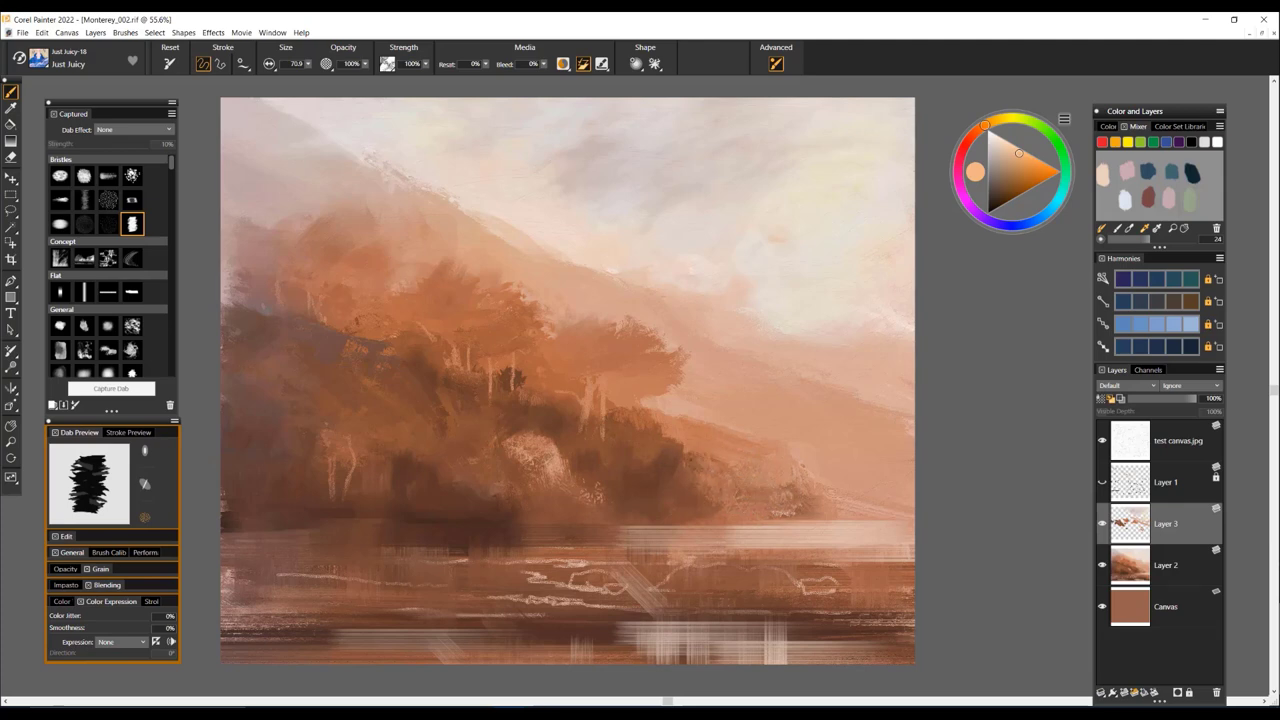
mouse_move(668, 446)
left_mouse_down()
mouse_move(650, 448)
mouse_move(674, 468)
left_mouse_up()
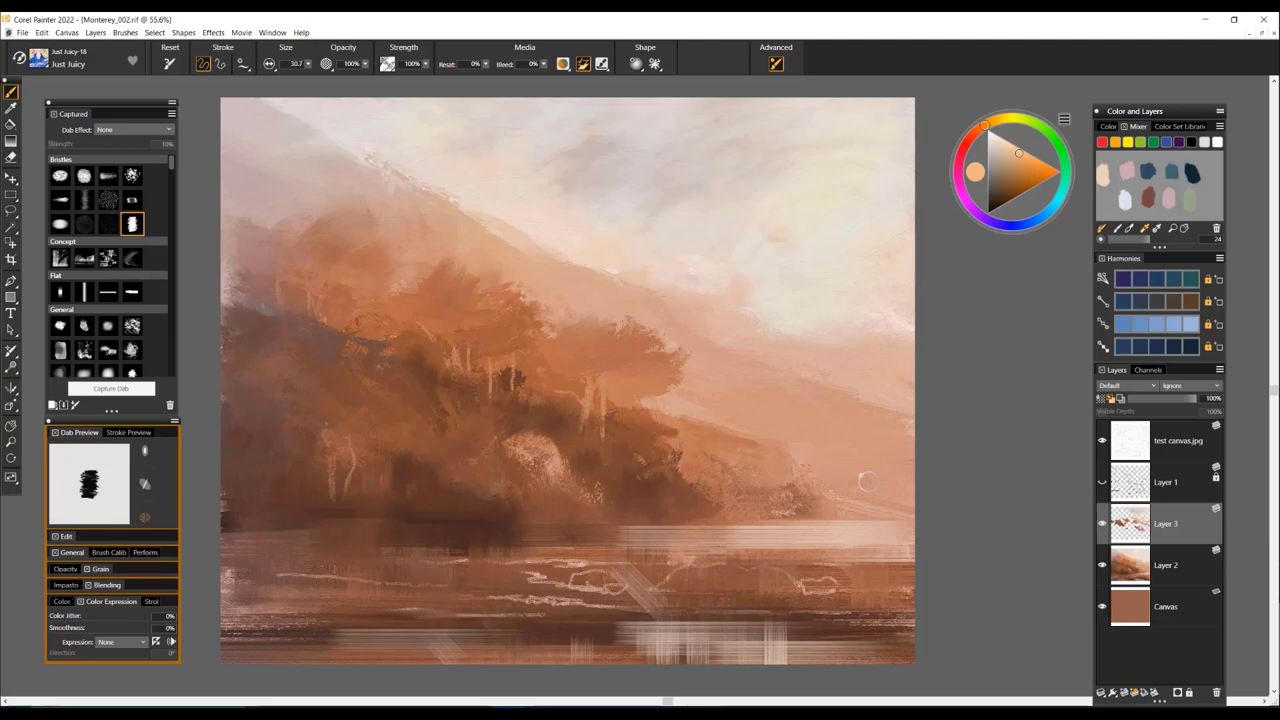
Paint sampled light orange strokes over the shrubs and rocks just right of the shoreline bush
left_click(663, 433, "alt")
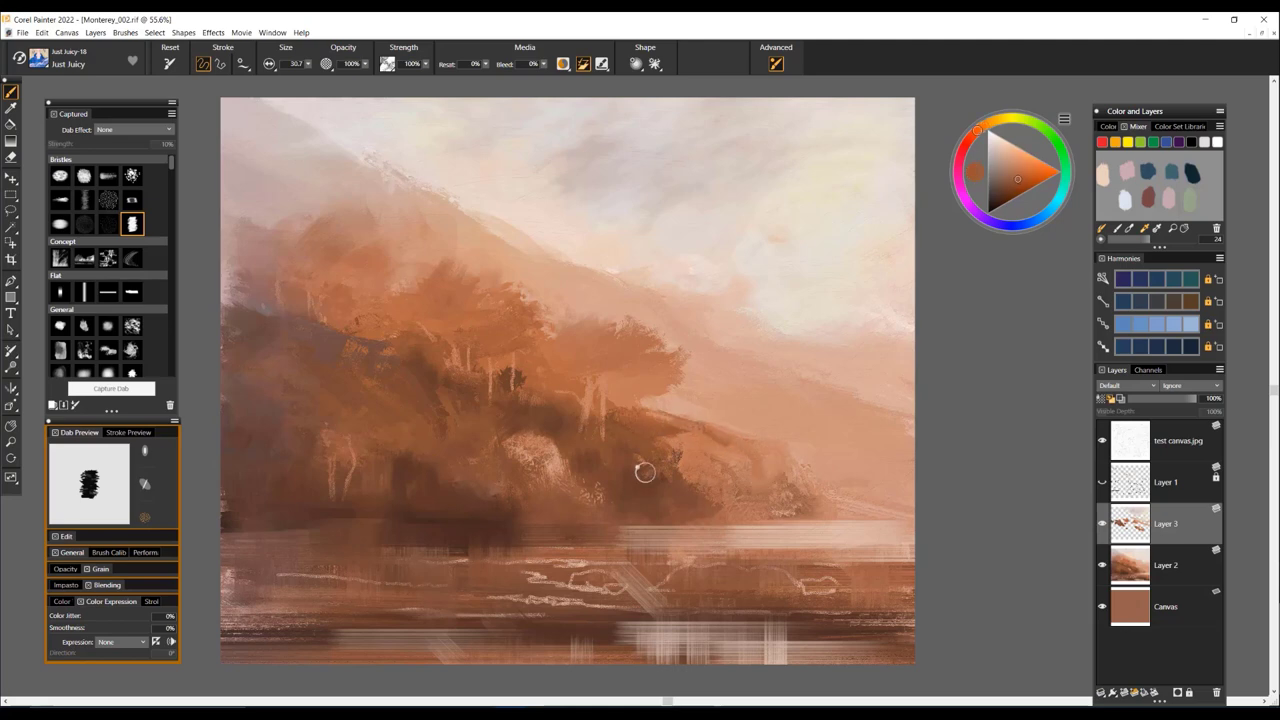
left_click(564, 466, "alt")
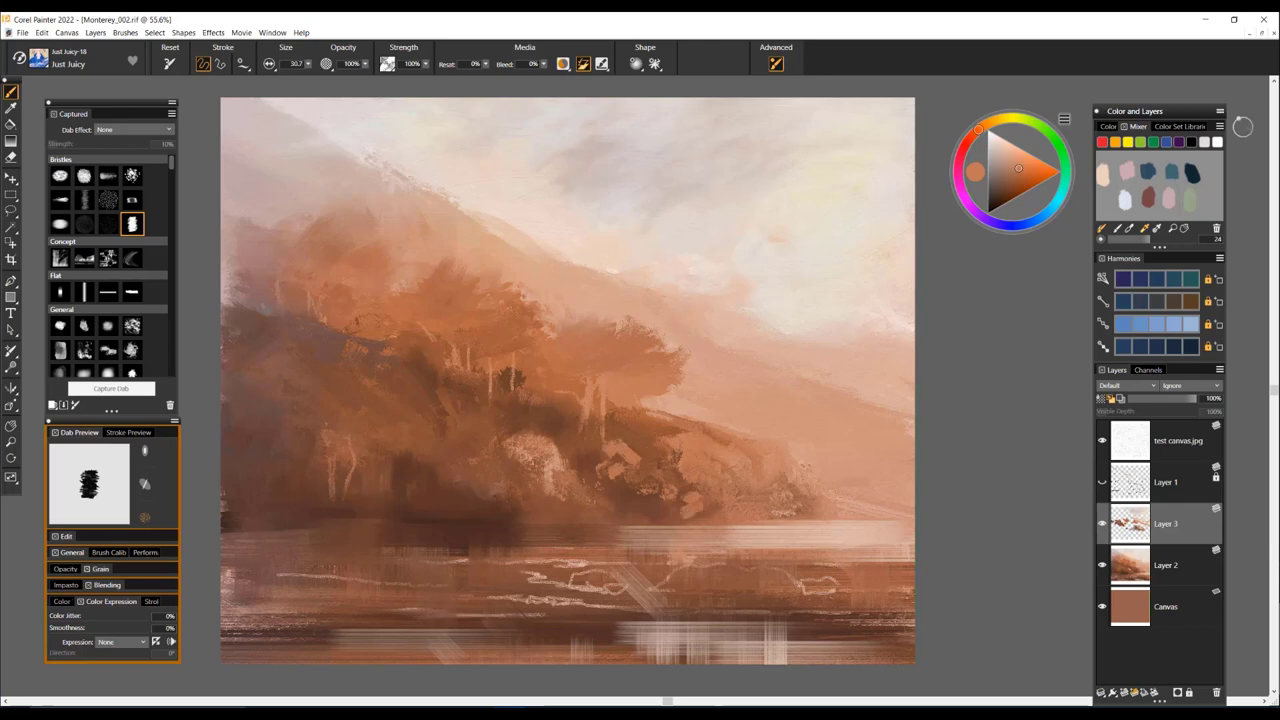
Block in foliage on the lower-left hillside with the Mixer's dark blue, using the third first-row Bristles dab and brush size 74
left_click(1147, 174)
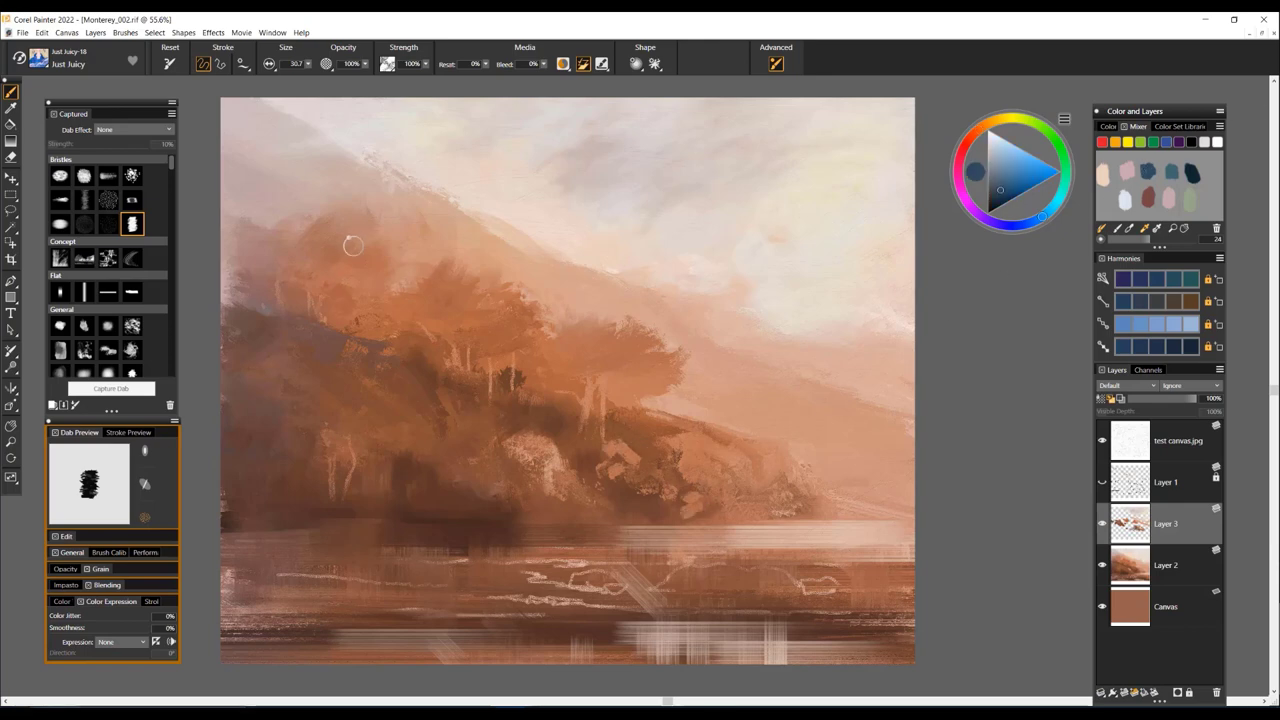
mouse_move(302, 409)
left_mouse_down()
mouse_move(324, 423)
mouse_move(306, 428)
mouse_move(330, 431)
left_mouse_up()
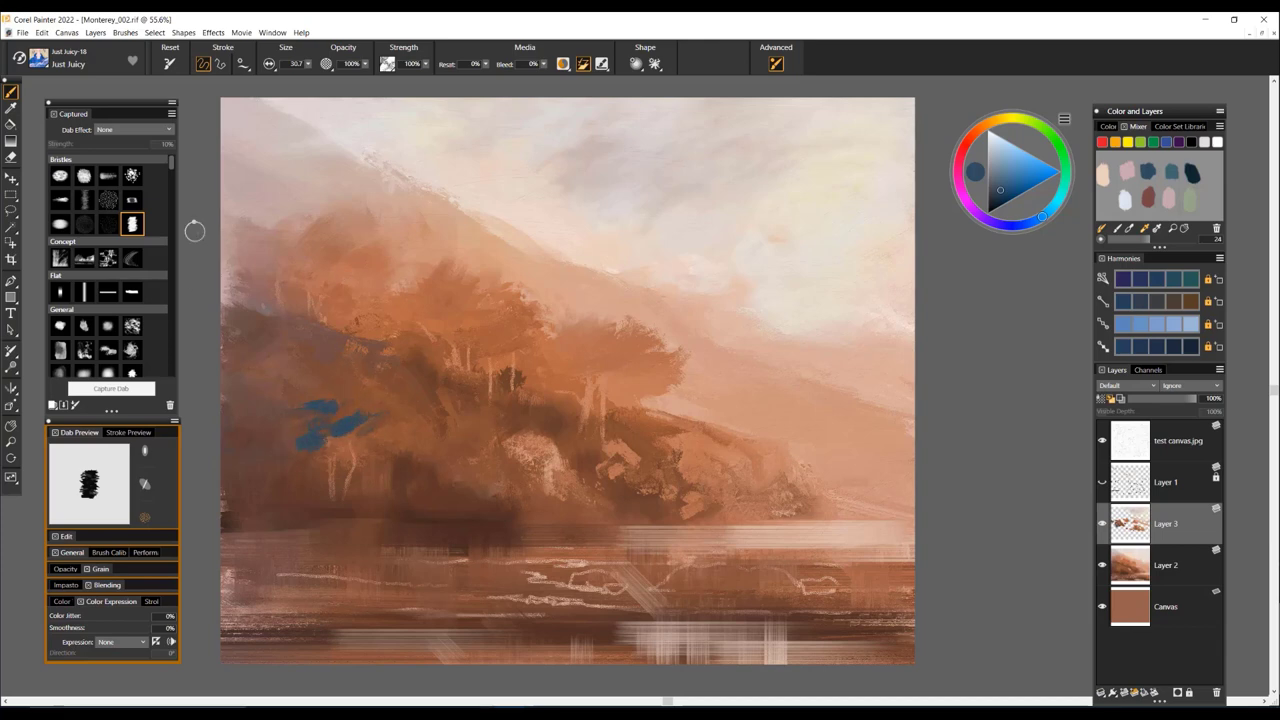
left_click(109, 179)
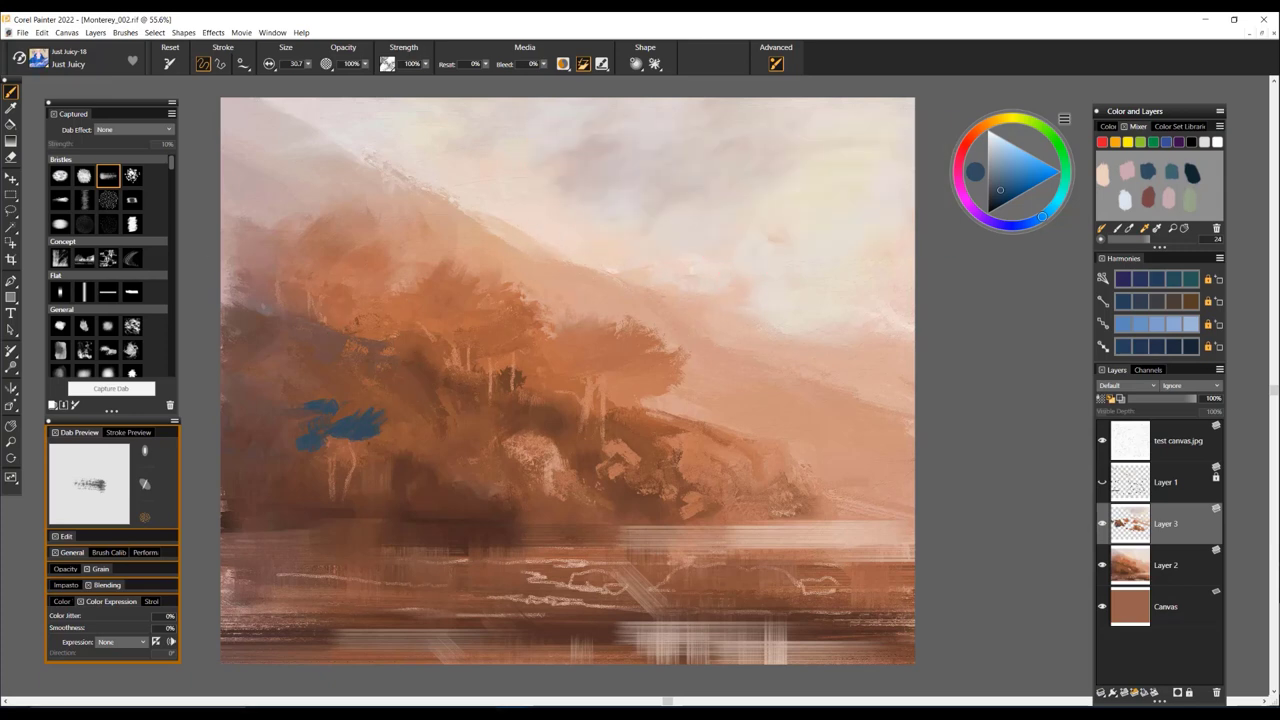
mouse_move(378, 428)
left_mouse_down()
mouse_move(342, 450)
mouse_move(375, 431)
mouse_move(332, 442)
mouse_move(330, 427)
mouse_move(372, 399)
mouse_move(380, 436)
mouse_move(418, 417)
mouse_move(342, 409)
mouse_move(349, 429)
mouse_move(380, 405)
mouse_move(332, 456)
left_mouse_up()
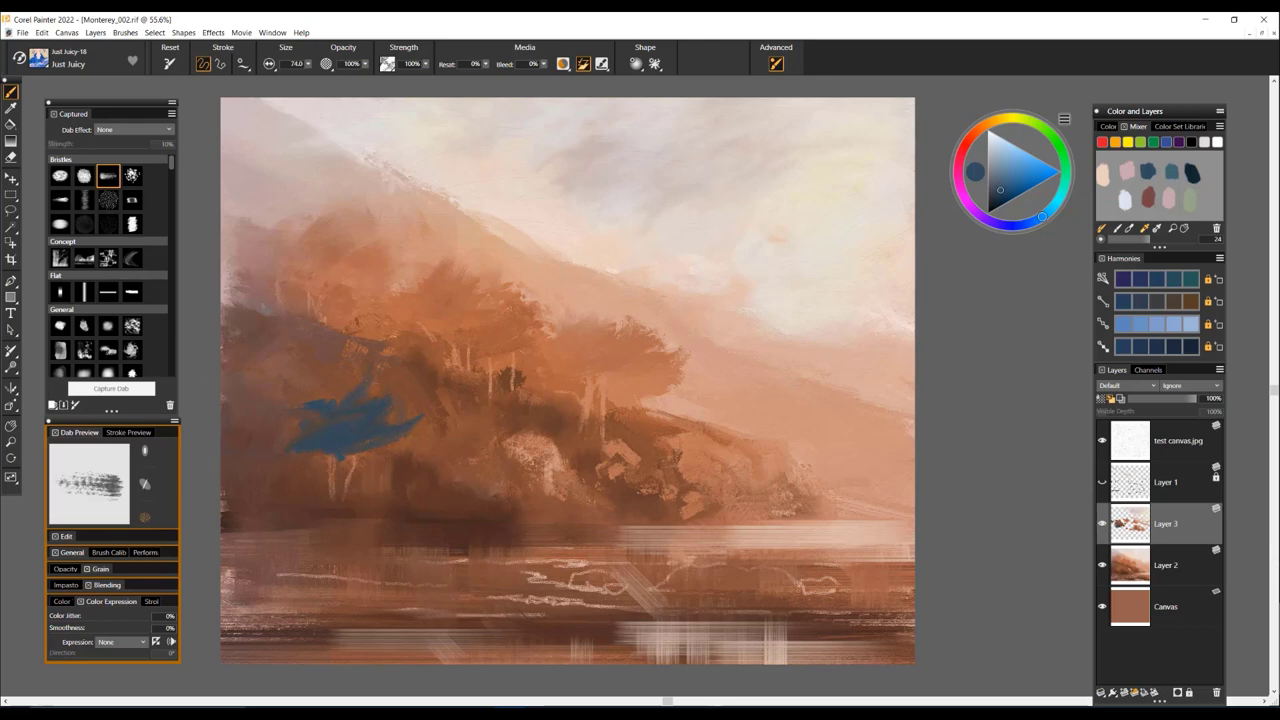
left_click(325, 432, "alt")
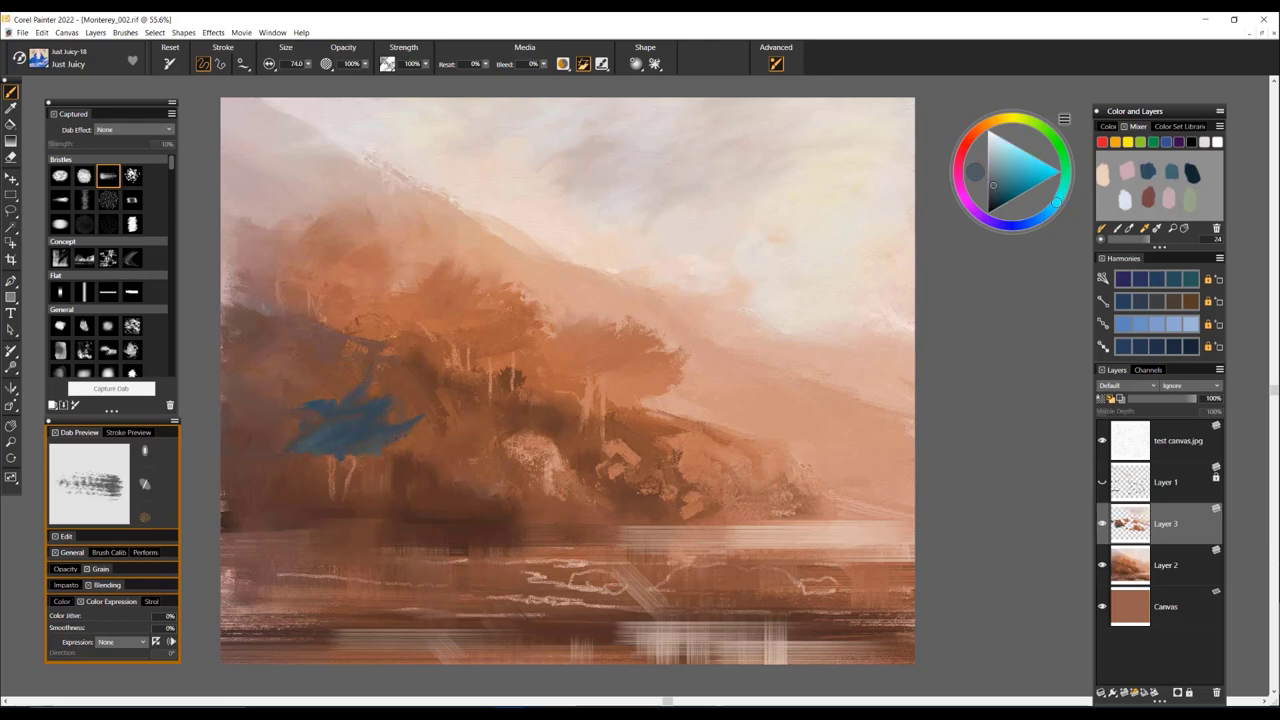
left_click_drag(421, 448, 291, 459)
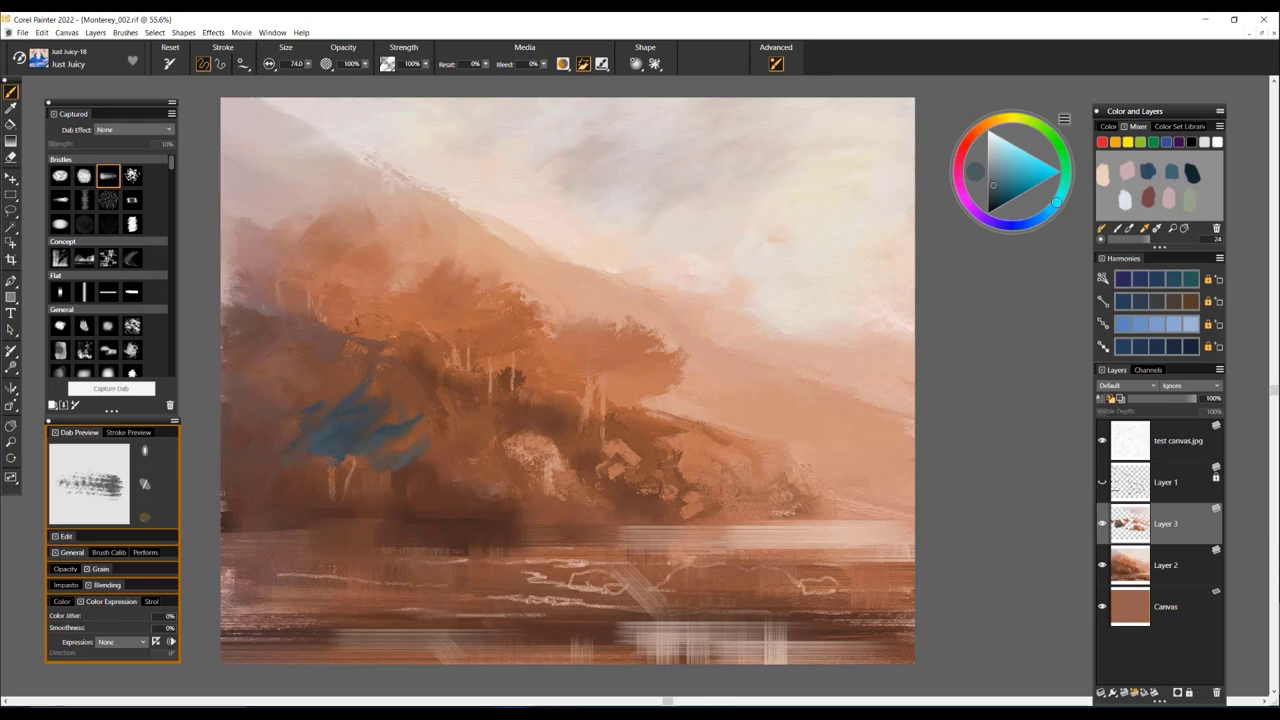
Paint blue-grey strokes on the upper-left tree and spread the foliage outward across the lower-left hillside
mouse_move(319, 269)
left_mouse_down()
mouse_move(362, 244)
mouse_move(332, 276)
mouse_move(360, 268)
mouse_move(364, 246)
left_mouse_up()
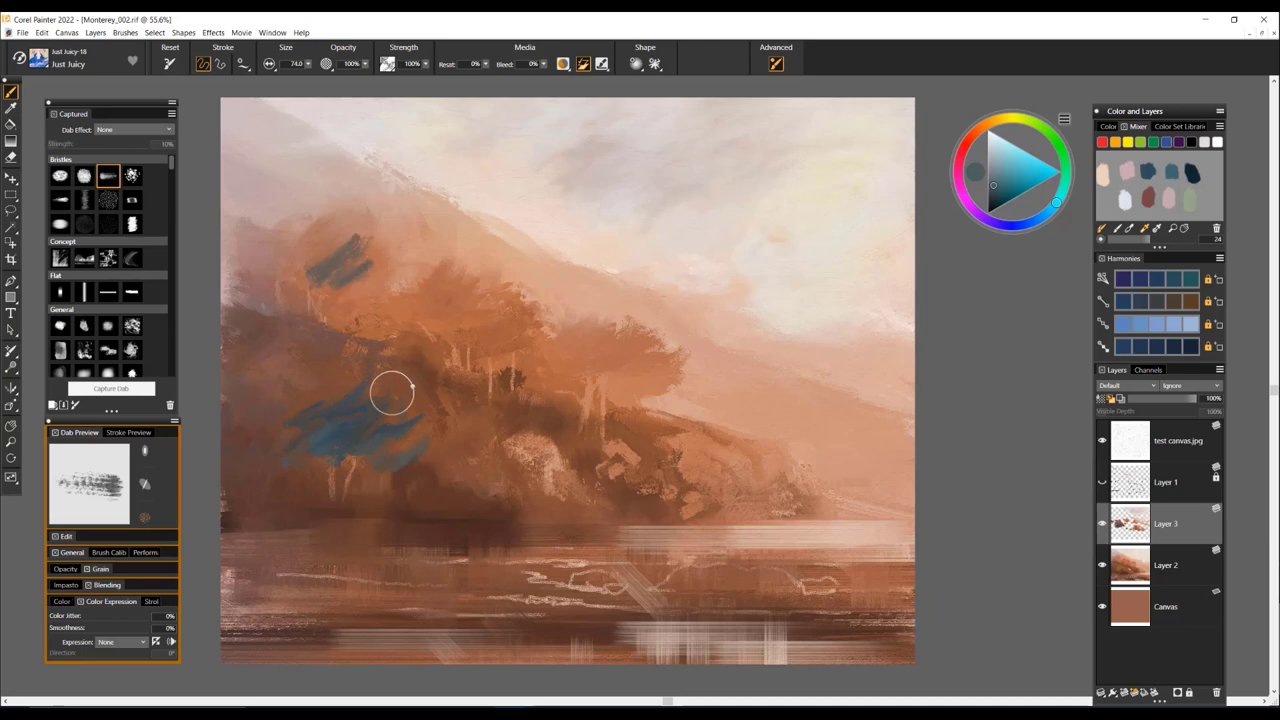
left_click_drag(354, 388, 325, 390)
left_click_drag(448, 458, 486, 451)
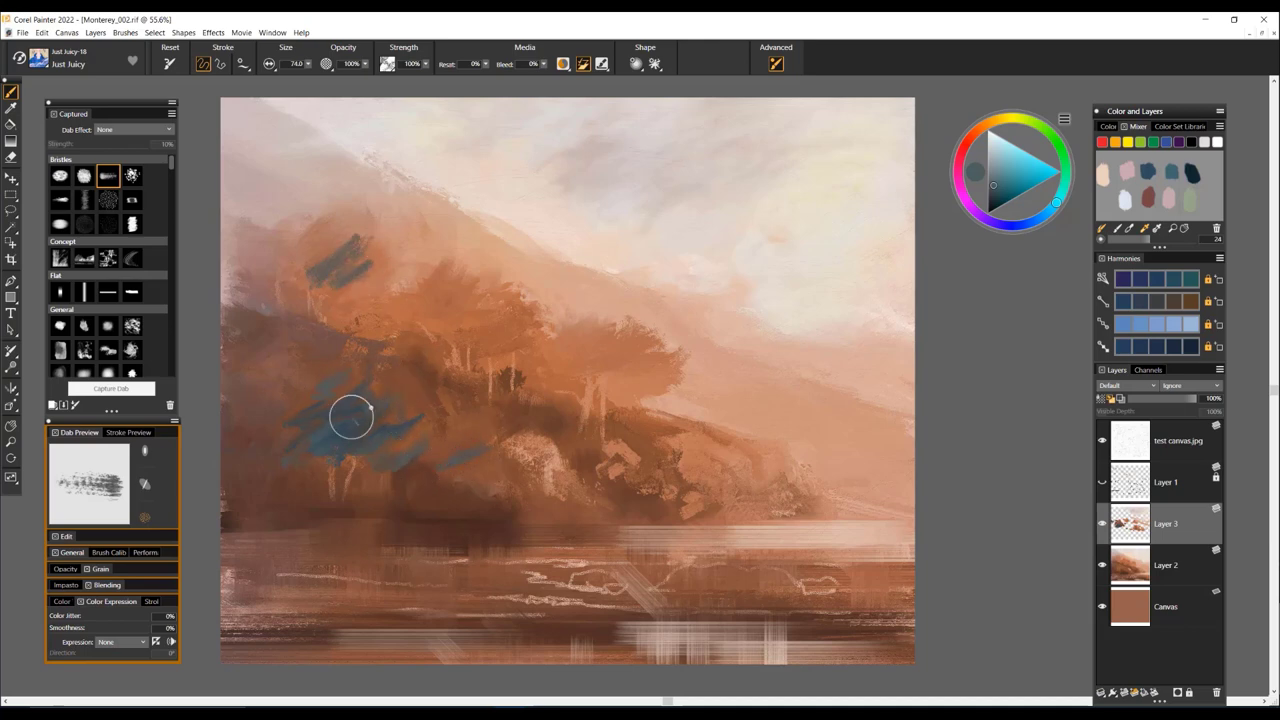
mouse_move(304, 404)
left_mouse_down()
mouse_move(243, 433)
mouse_move(262, 408)
left_mouse_up()
left_click_drag(296, 449, 276, 464)
left_click_drag(316, 371, 280, 400)
left_click_drag(410, 436, 388, 450)
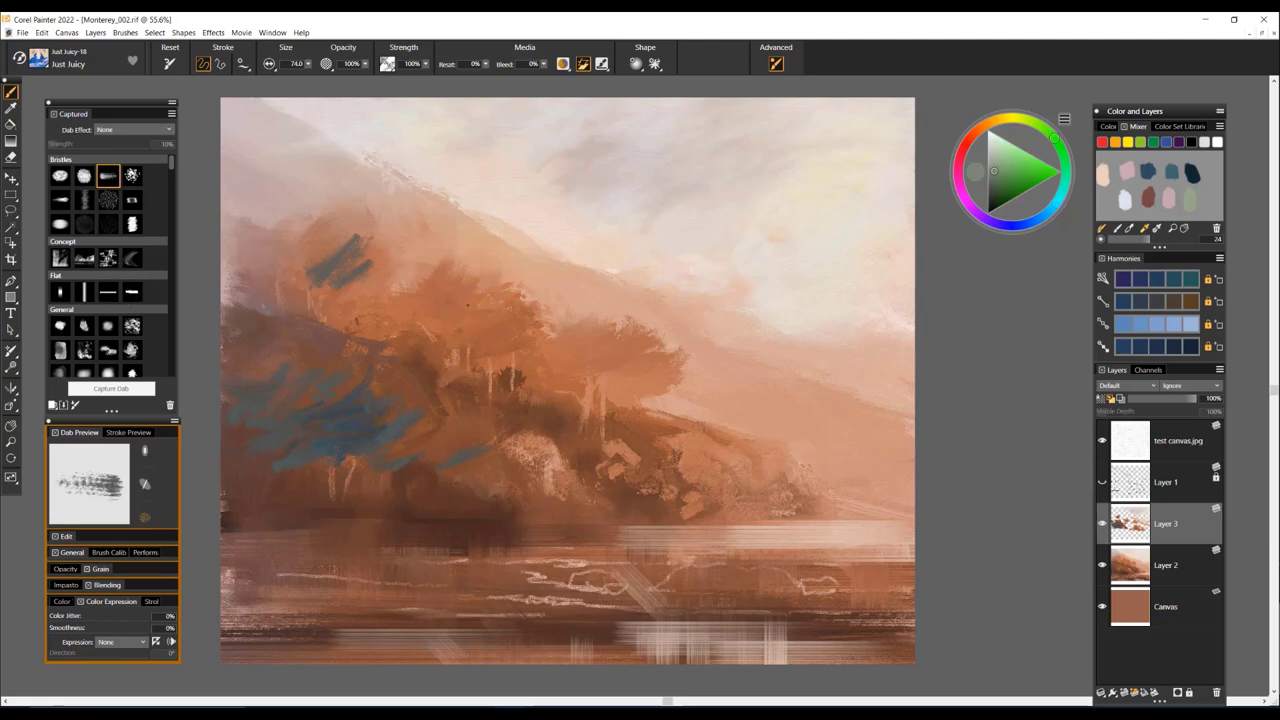
Paint muted green foliage over the middle tree and add sampled dark blue-grey strokes toward the right-hand tree
mouse_move(508, 298)
left_mouse_down()
mouse_move(476, 300)
mouse_move(497, 328)
mouse_move(459, 345)
mouse_move(434, 313)
mouse_move(470, 298)
left_mouse_up()
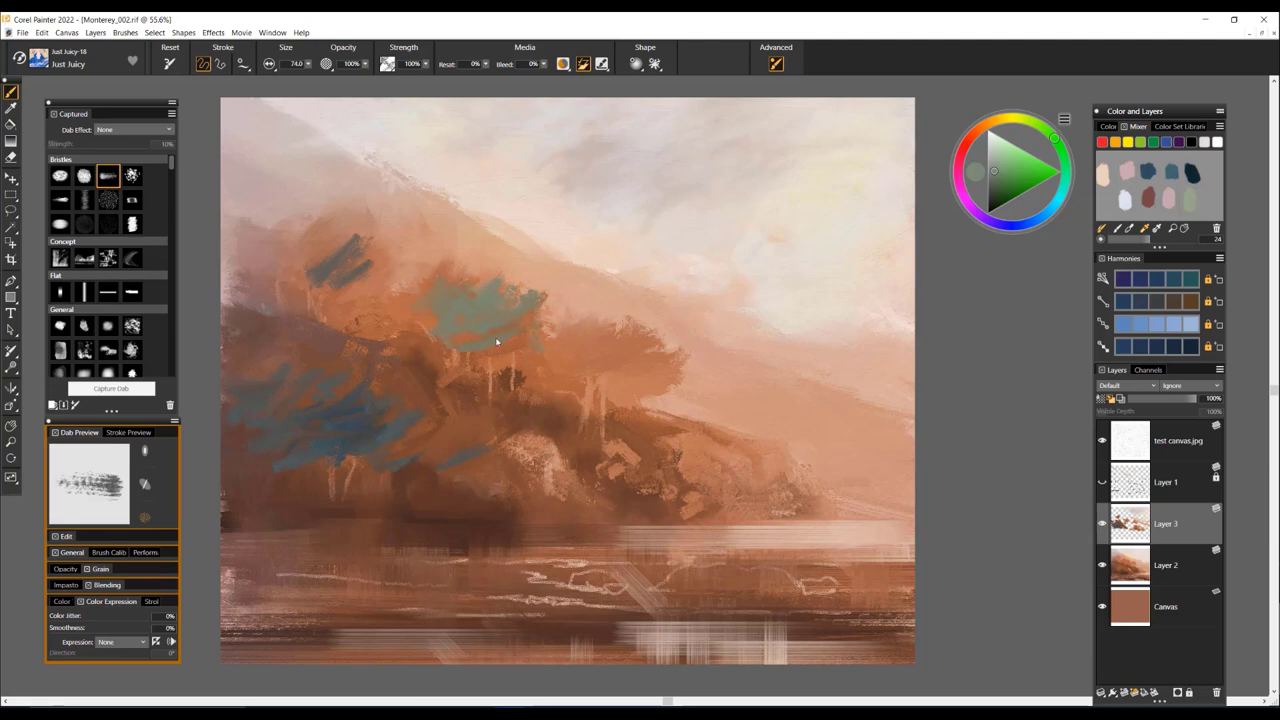
left_click_drag(473, 318, 480, 342)
mouse_move(546, 305)
left_mouse_down()
mouse_move(536, 326)
mouse_move(466, 325)
left_mouse_up()
left_click(344, 279, "alt")
mouse_move(544, 331)
left_mouse_down()
mouse_move(514, 345)
mouse_move(550, 356)
left_mouse_up()
left_click_drag(624, 331, 573, 379)
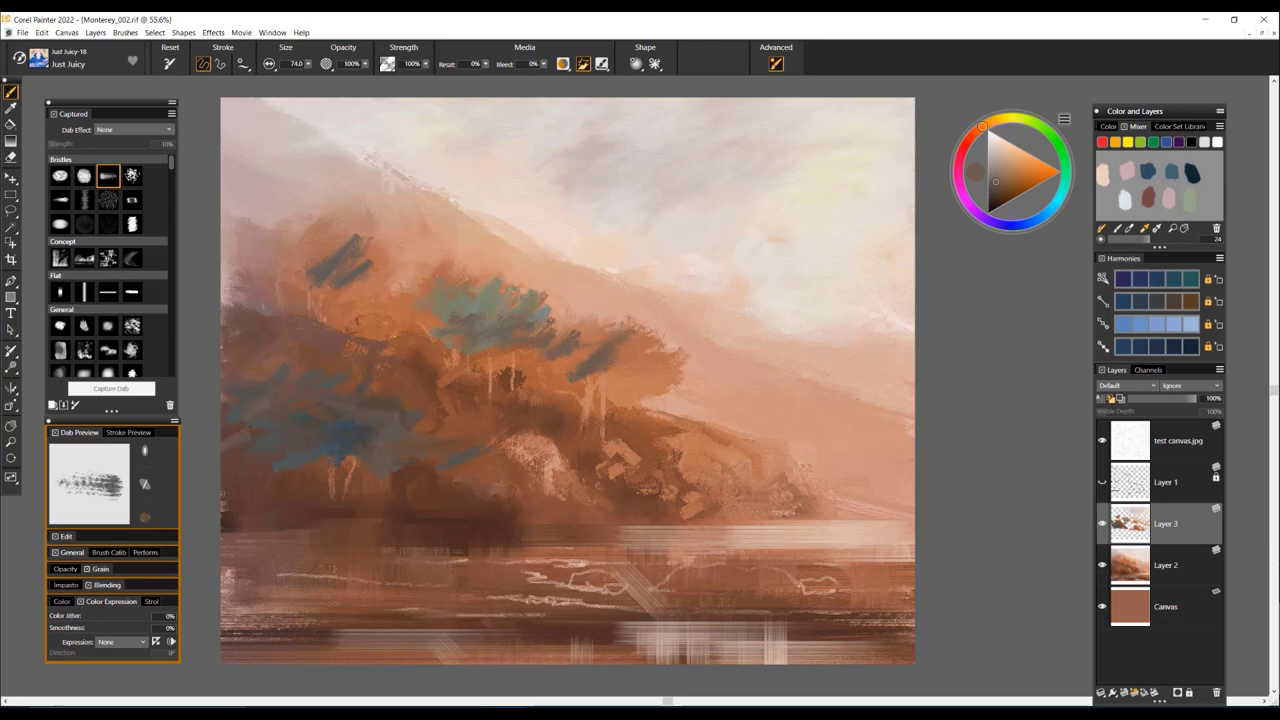
Add sampled blue strokes to the lower-left foliage and muted peach strokes across the right-hand and upper-left trees
left_click(340, 440, "alt")
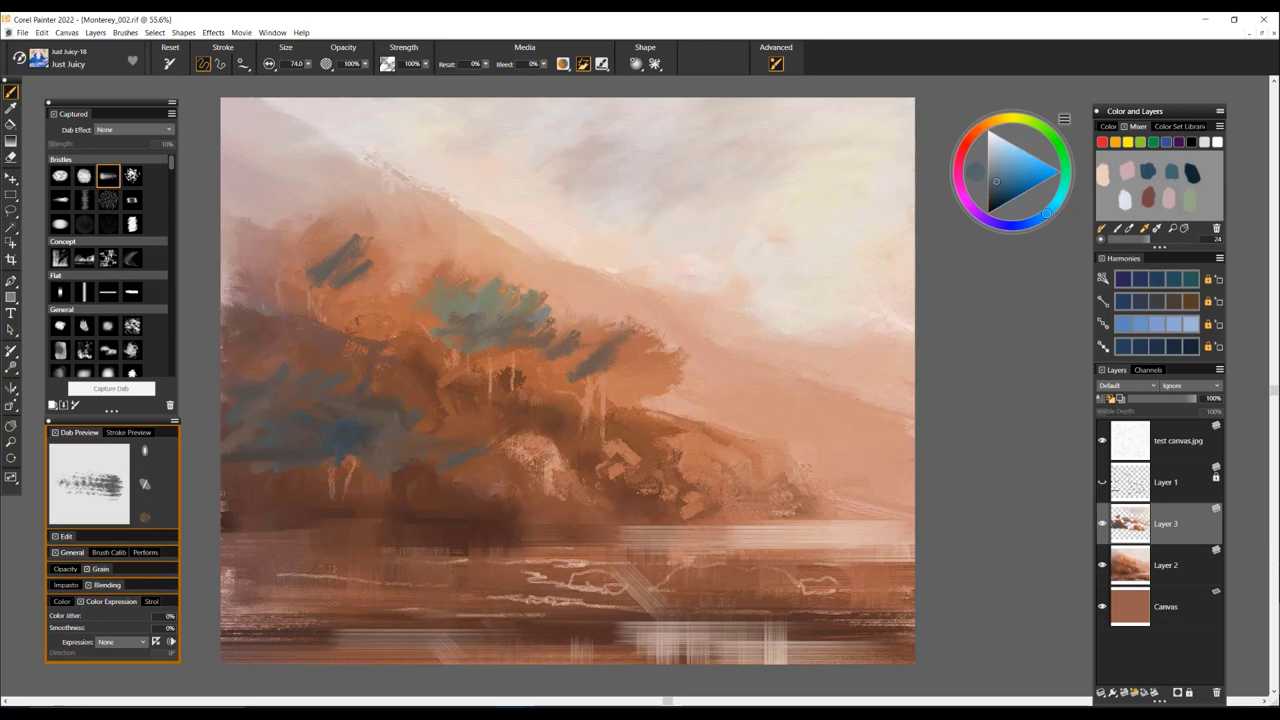
mouse_move(455, 431)
left_mouse_down()
mouse_move(432, 446)
mouse_move(345, 432)
left_mouse_up()
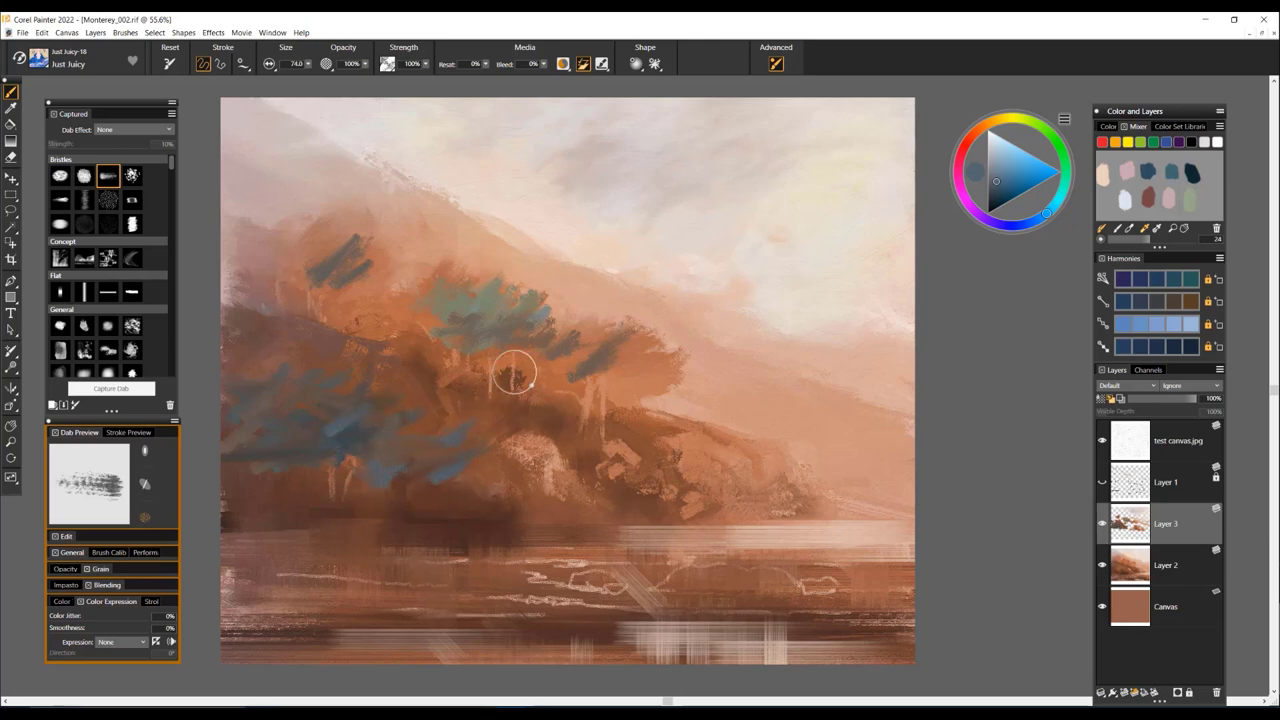
mouse_move(606, 360)
left_mouse_down()
mouse_move(358, 371)
mouse_move(563, 330)
mouse_move(654, 365)
mouse_move(623, 337)
mouse_move(576, 343)
mouse_move(548, 329)
mouse_move(602, 334)
left_mouse_up()
left_click(563, 310, "alt")
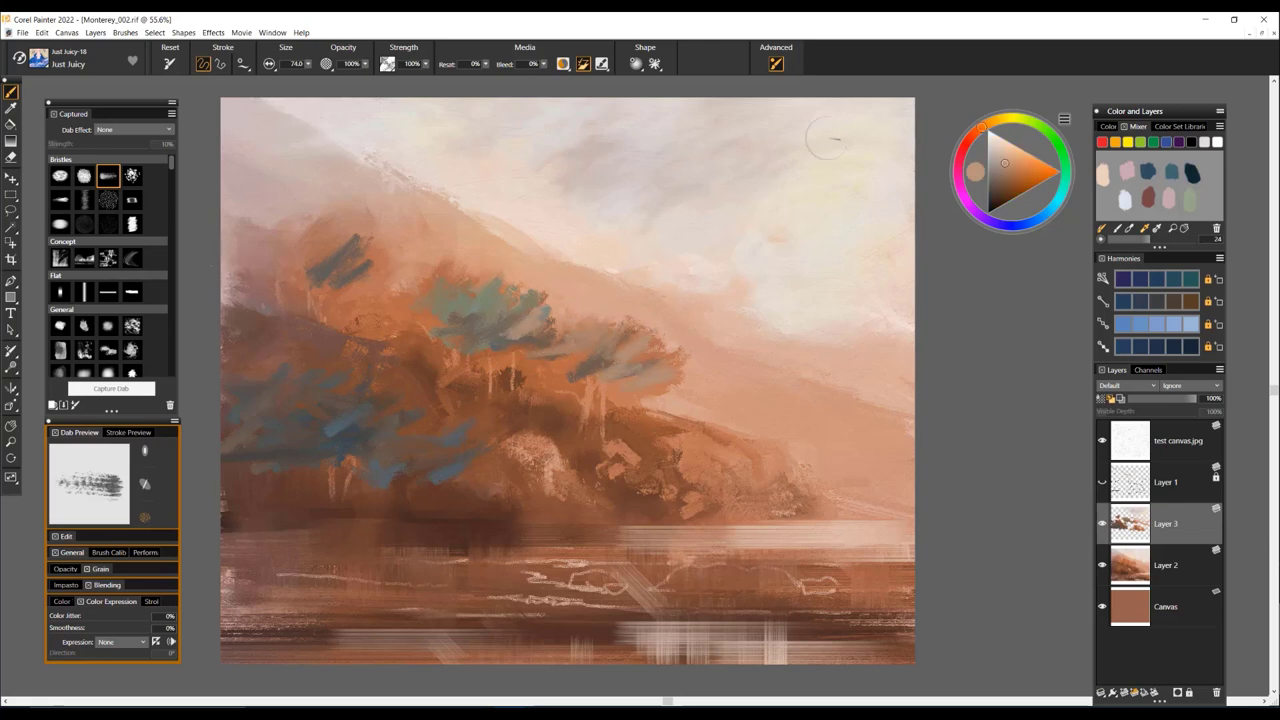
mouse_move(483, 293)
left_mouse_down()
mouse_move(422, 298)
mouse_move(434, 279)
mouse_move(431, 293)
mouse_move(324, 241)
mouse_move(334, 236)
mouse_move(328, 261)
mouse_move(306, 226)
mouse_move(354, 268)
left_mouse_up()
Paint dark blue shadow foliage beneath the middle and right-hand trees and across the upper-left tree, with brush size reduced to 60.7
left_click(508, 319, "alt")
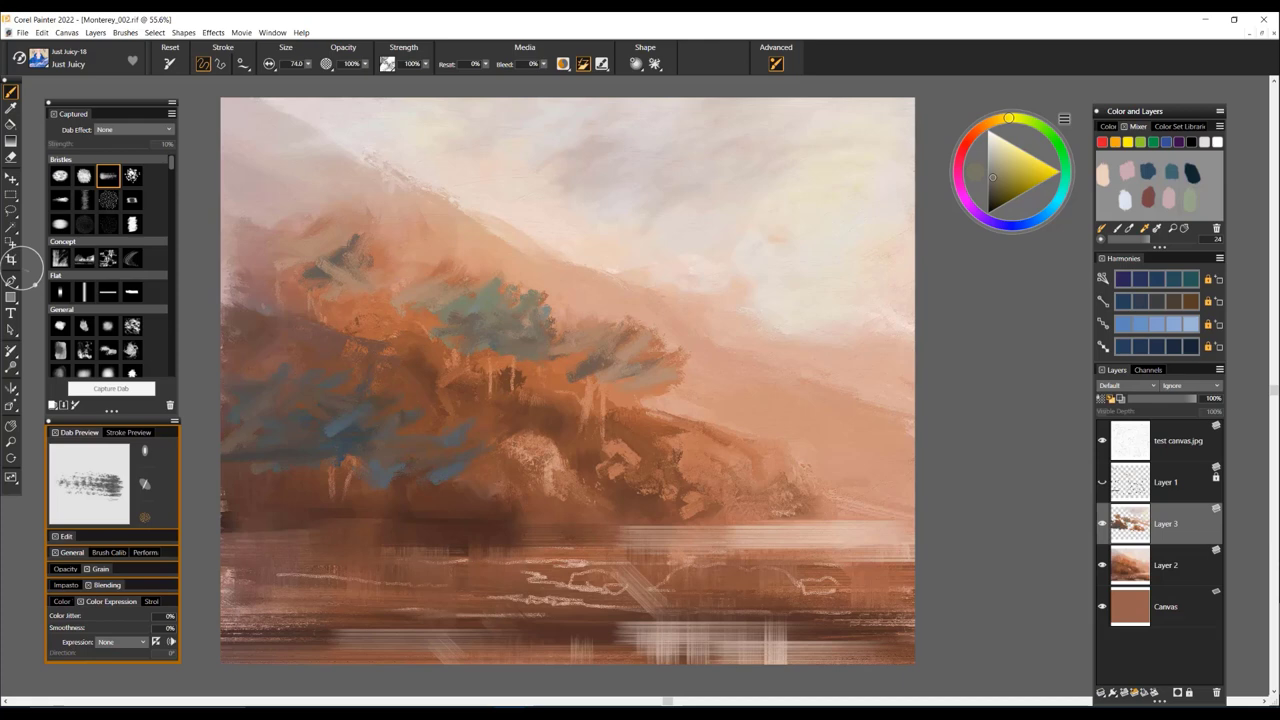
mouse_move(458, 360)
left_mouse_down()
mouse_move(532, 380)
mouse_move(565, 366)
mouse_move(520, 372)
mouse_move(614, 404)
mouse_move(572, 406)
mouse_move(612, 384)
mouse_move(544, 372)
left_mouse_up()
left_click_drag(326, 289, 303, 308)
mouse_move(336, 283)
left_mouse_down()
mouse_move(302, 298)
mouse_move(288, 268)
mouse_move(261, 270)
mouse_move(306, 290)
mouse_move(234, 276)
mouse_move(246, 265)
mouse_move(234, 243)
mouse_move(322, 246)
mouse_move(327, 276)
mouse_move(298, 250)
left_mouse_up()
Build up dark blue-grey strokes within the upper-left, middle and right-hand tree canopies using sampled colors
left_click(327, 276, "alt")
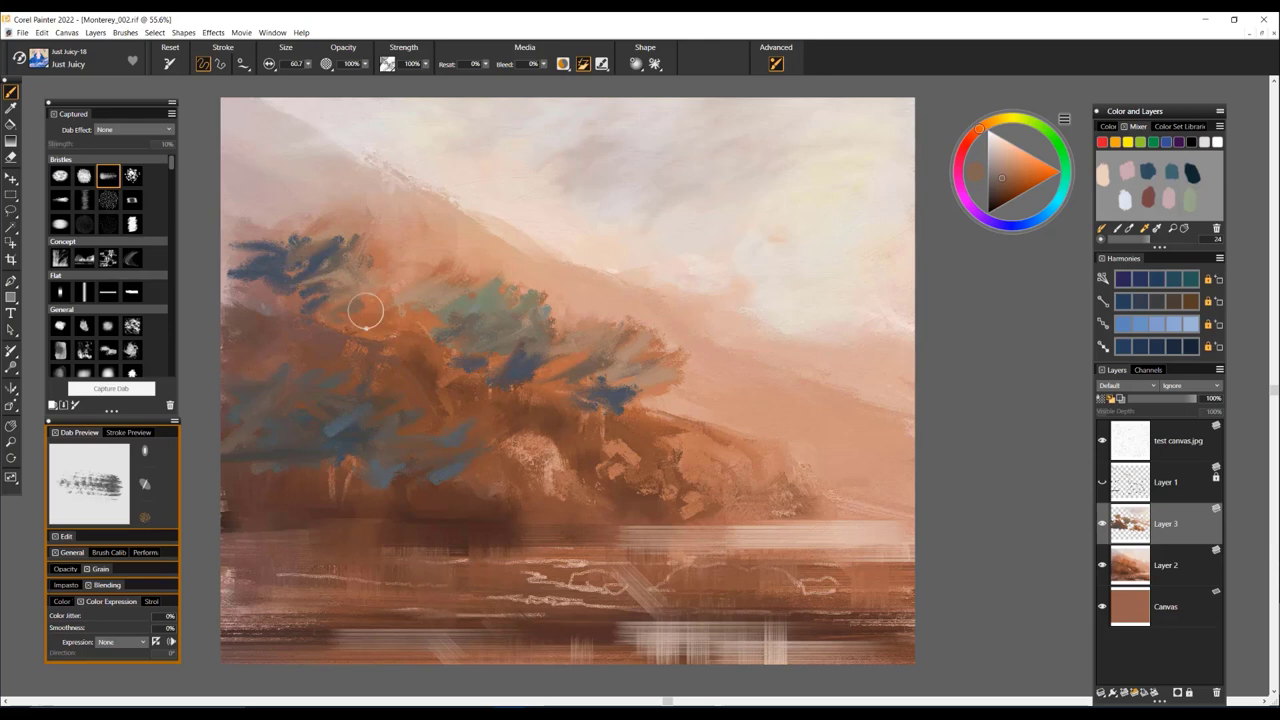
left_click(322, 300, "alt")
left_click_drag(340, 320, 523, 331)
mouse_move(600, 350)
left_mouse_down()
mouse_move(610, 372)
mouse_move(598, 376)
left_mouse_up()
mouse_move(376, 282)
left_mouse_down()
mouse_move(402, 300)
mouse_move(412, 267)
left_mouse_up()
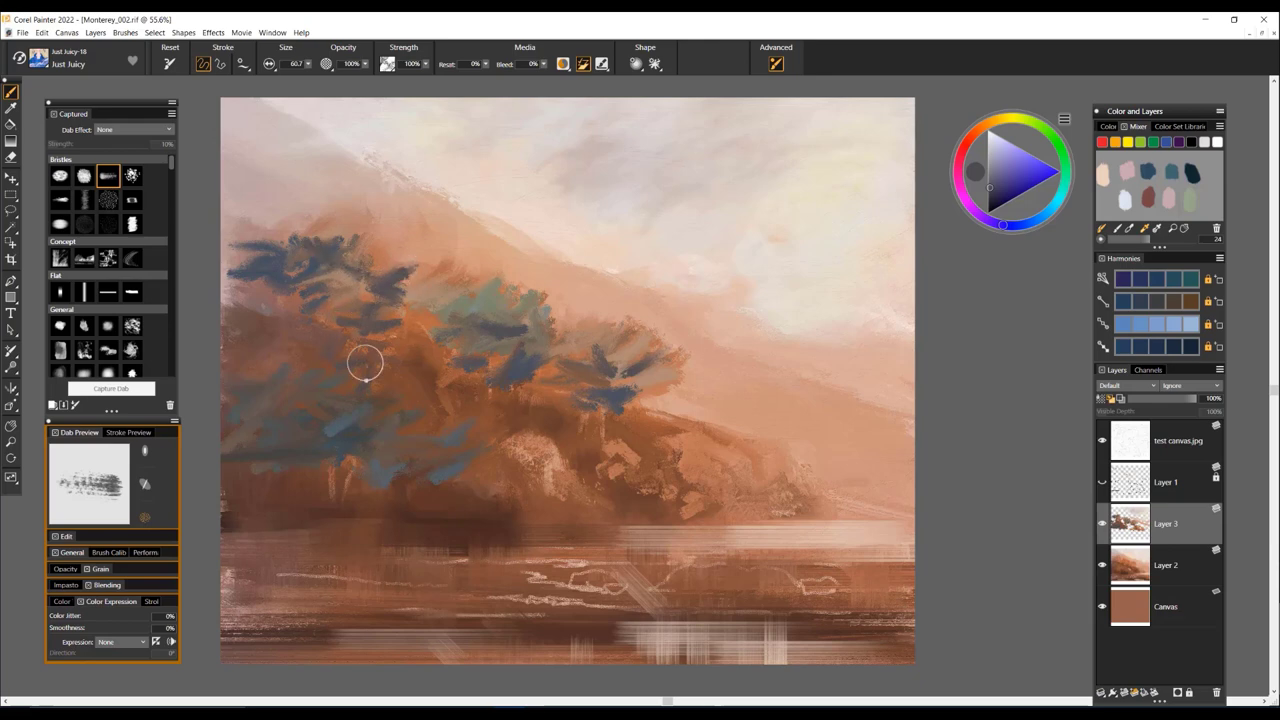
Add dark accents to the middle tree's crown and sampled olive-green strokes to the upper-left trees
mouse_move(497, 301)
left_mouse_down()
mouse_move(491, 286)
mouse_move(465, 296)
mouse_move(500, 300)
mouse_move(483, 311)
left_mouse_up()
left_click(483, 312, "alt")
mouse_move(380, 283)
left_mouse_down()
mouse_move(382, 272)
mouse_move(352, 280)
left_mouse_up()
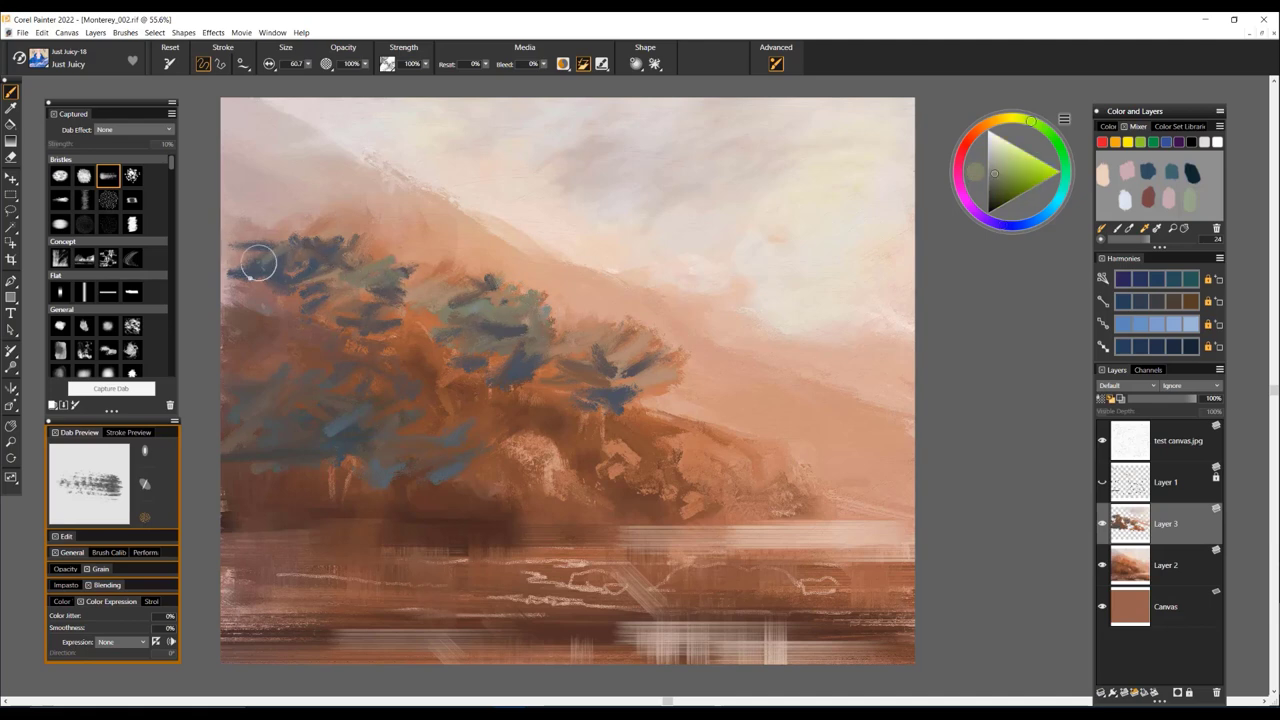
left_click_drag(259, 249, 279, 238)
Paint teal-blue strokes through the tree canopies and extend the right-hand tree's foliage farther right over the slope
left_click(326, 232, "alt")
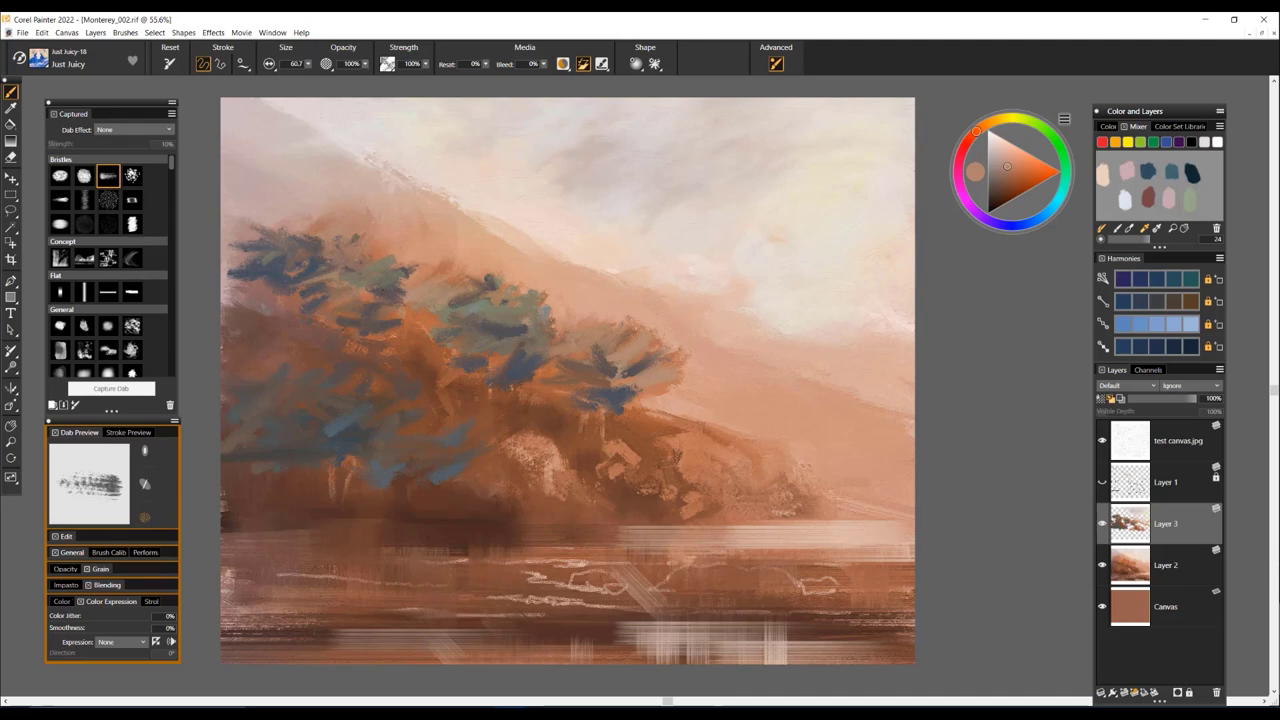
left_click(363, 286, "alt")
left_click_drag(372, 282, 350, 300)
left_click_drag(402, 332, 425, 322)
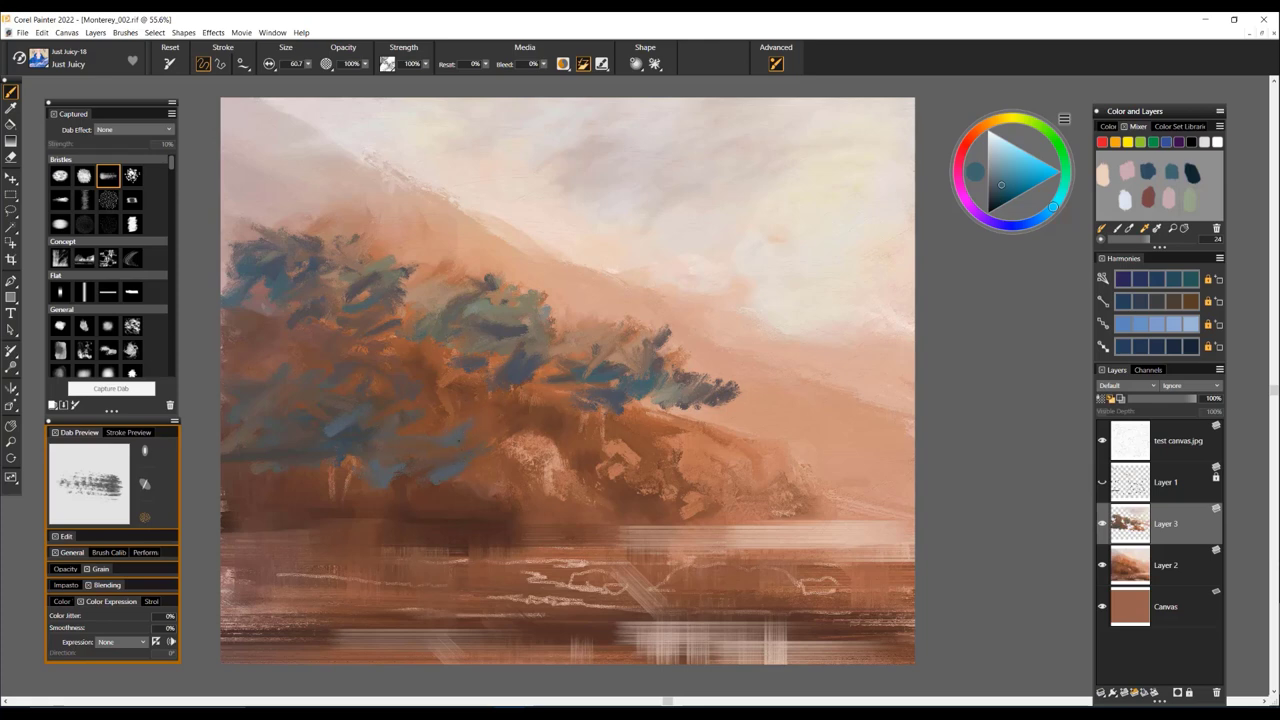
Choose a darker blue on the color wheel and shade the underside and edges of the lower-left foliage
left_click_drag(1053, 207, 1032, 222)
left_click(994, 192)
left_click_drag(313, 480, 222, 481)
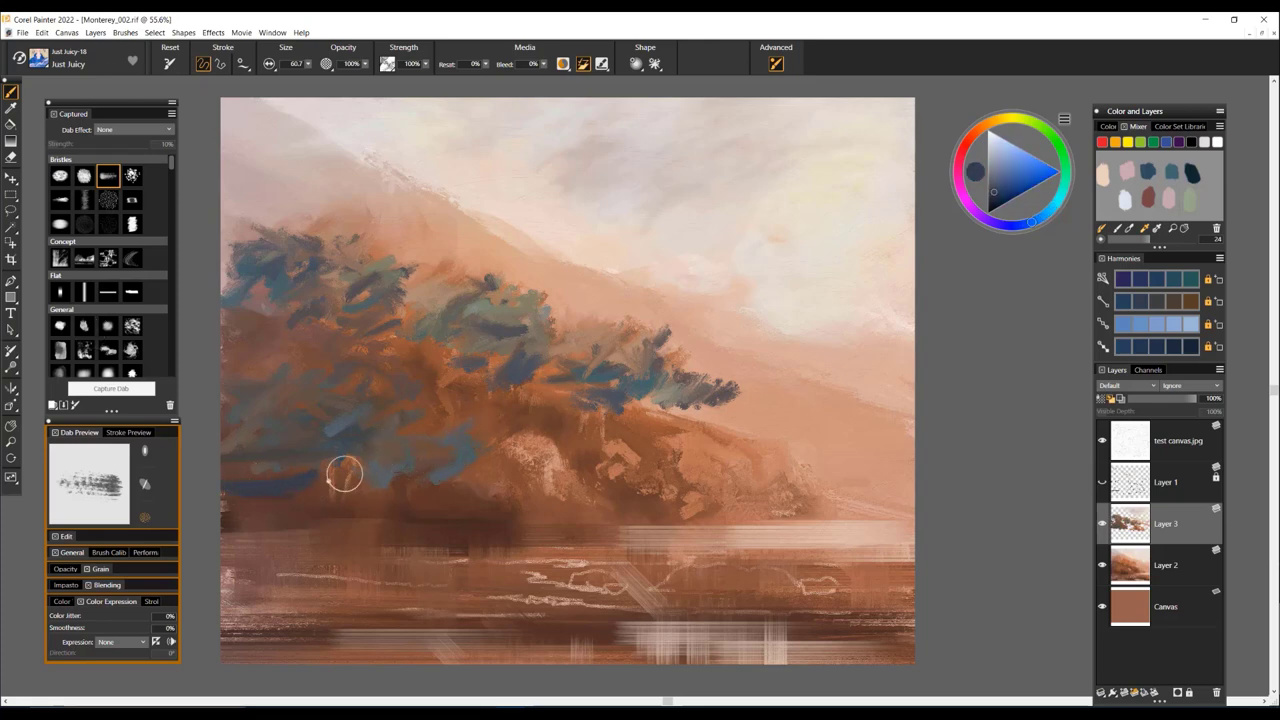
left_click_drag(352, 462, 336, 472)
mouse_move(428, 463)
left_mouse_down()
mouse_move(390, 480)
mouse_move(435, 486)
left_mouse_up()
left_click_drag(390, 440, 350, 462)
left_click_drag(281, 464, 271, 470)
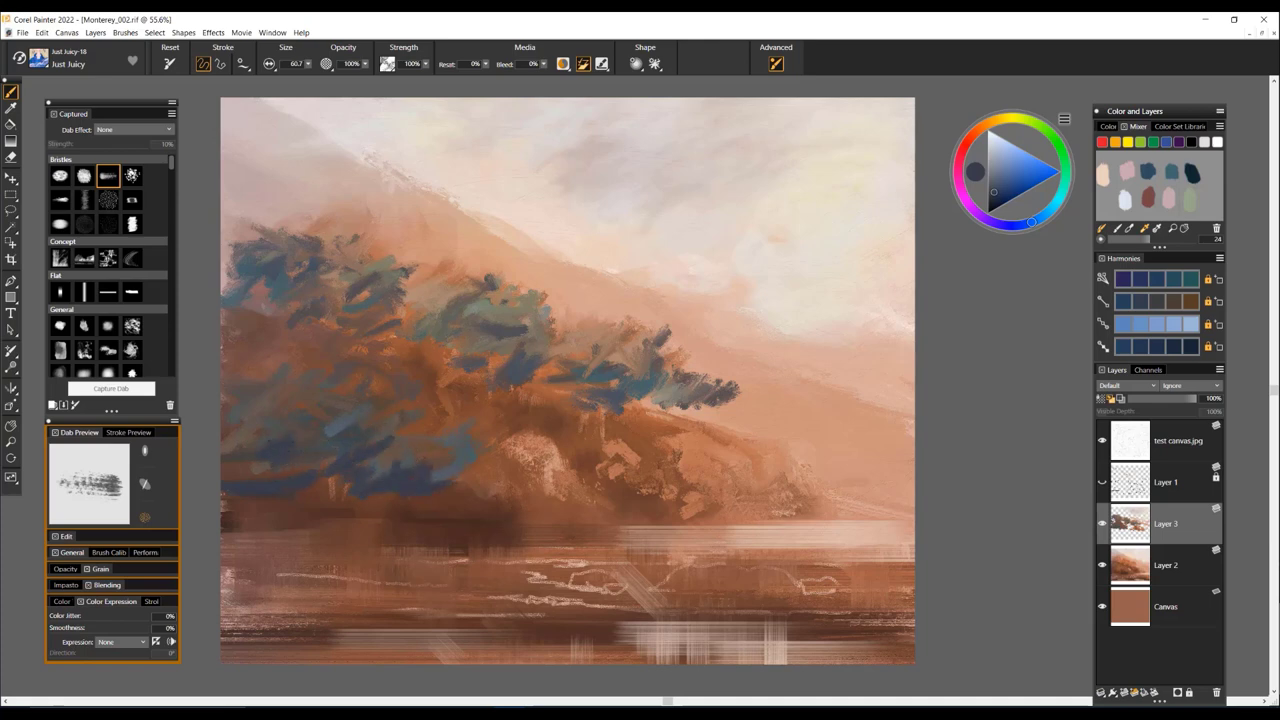
mouse_move(271, 403)
left_mouse_down()
mouse_move(245, 416)
mouse_move(252, 372)
left_mouse_up()
mouse_move(443, 467)
left_mouse_down()
mouse_move(462, 424)
mouse_move(492, 419)
left_mouse_up()
mouse_move(447, 476)
left_mouse_down()
mouse_move(389, 454)
mouse_move(401, 464)
left_mouse_up()
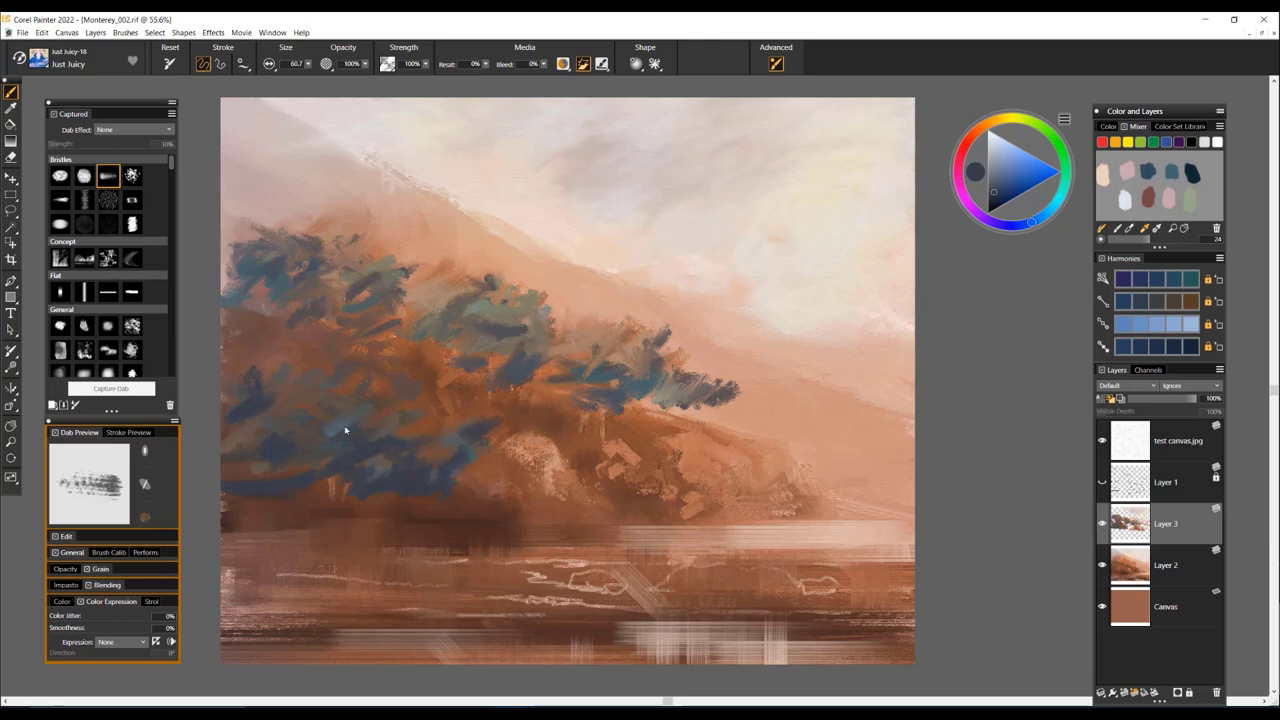
Apply the first dab in the second Bristles row and paint sampled green foliage along the top of the tree canopies
left_click(60, 199)
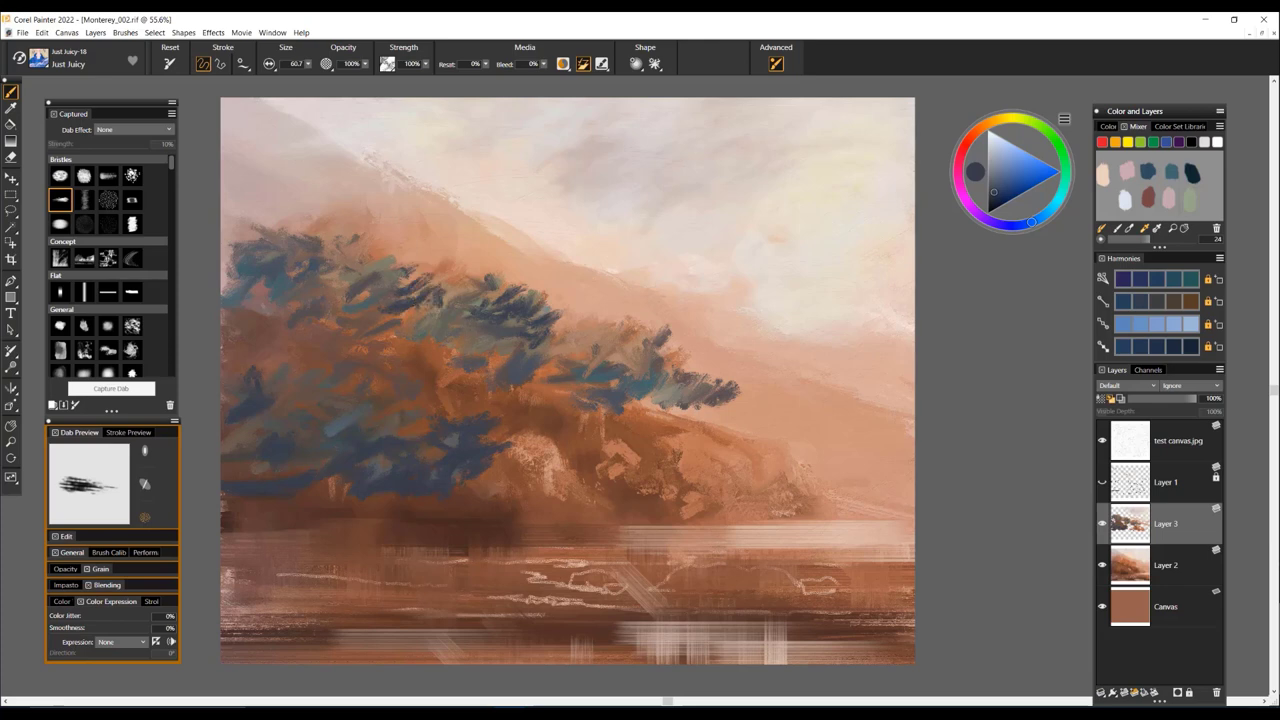
left_click(408, 298, "alt")
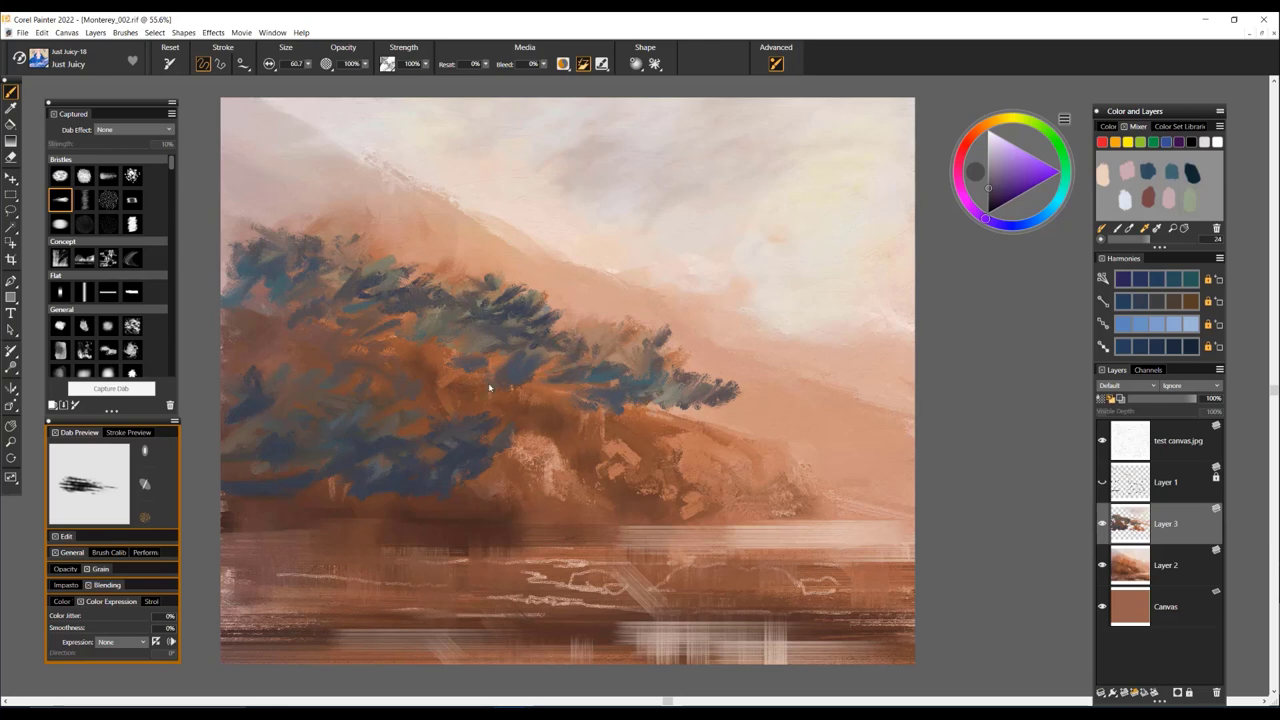
left_click(399, 305, "alt")
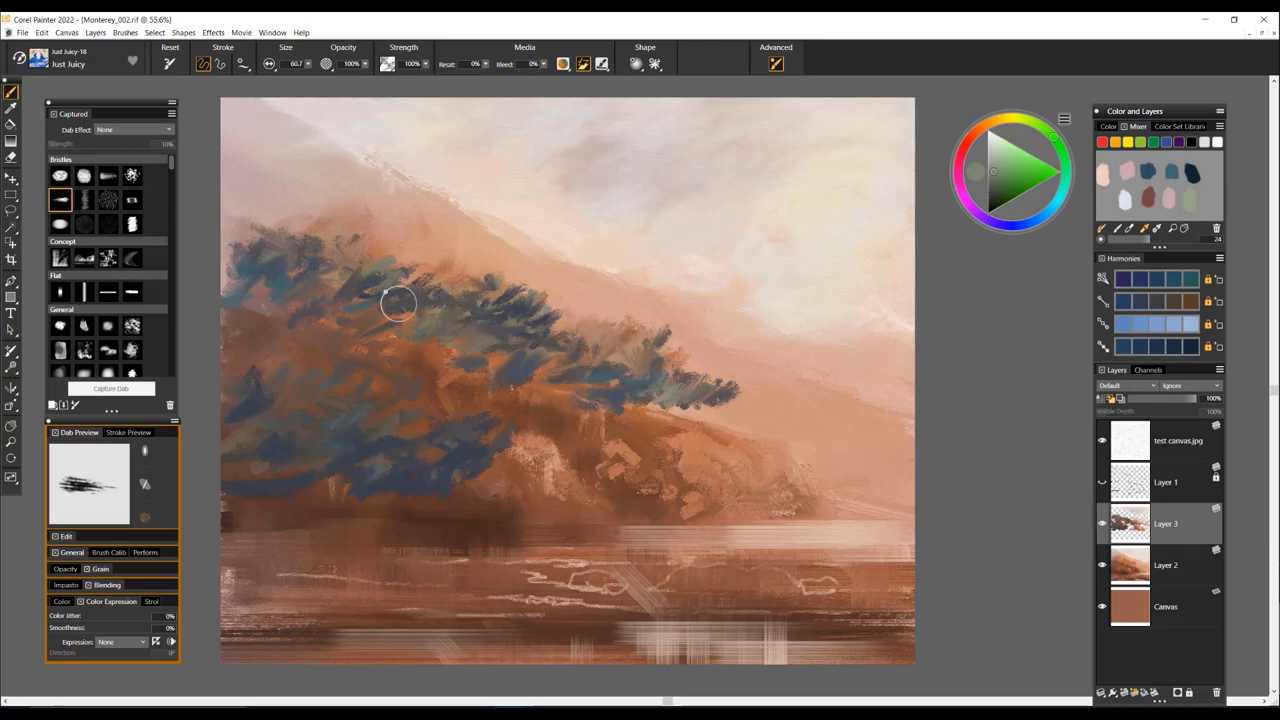
left_click_drag(466, 260, 520, 261)
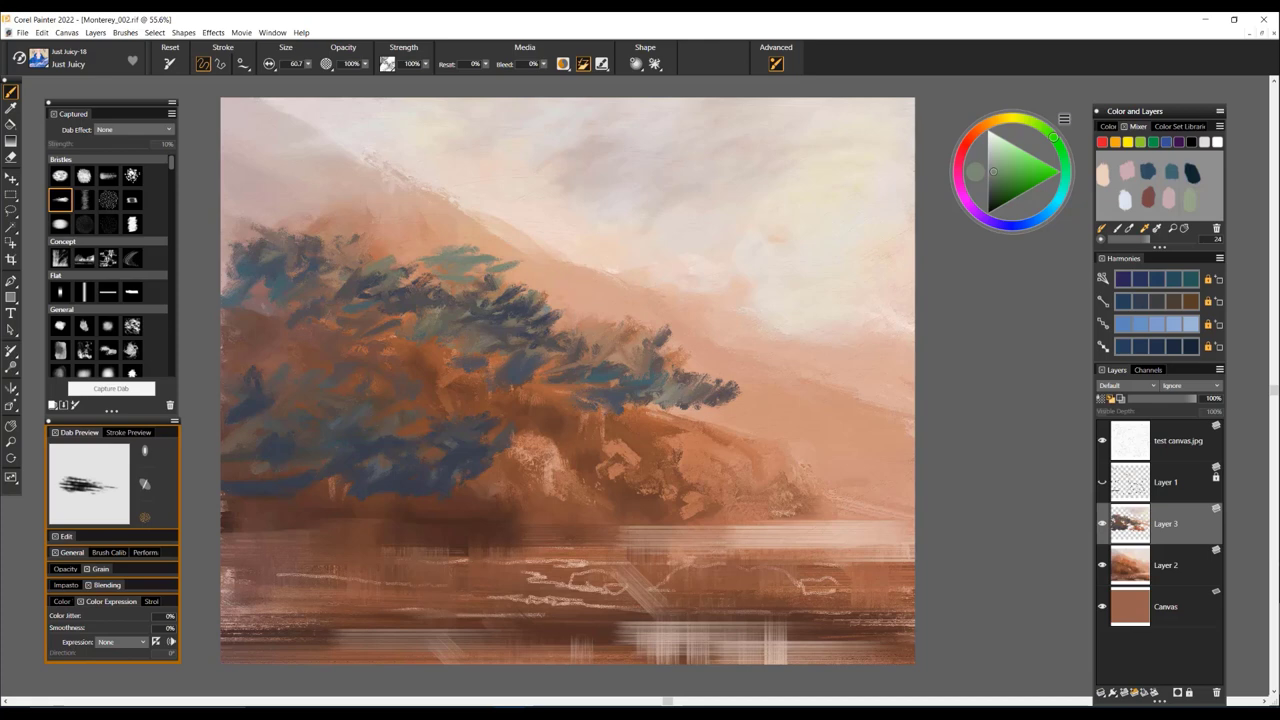
mouse_move(586, 300)
left_mouse_down()
mouse_move(568, 305)
mouse_move(618, 312)
mouse_move(562, 310)
mouse_move(550, 328)
left_mouse_up()
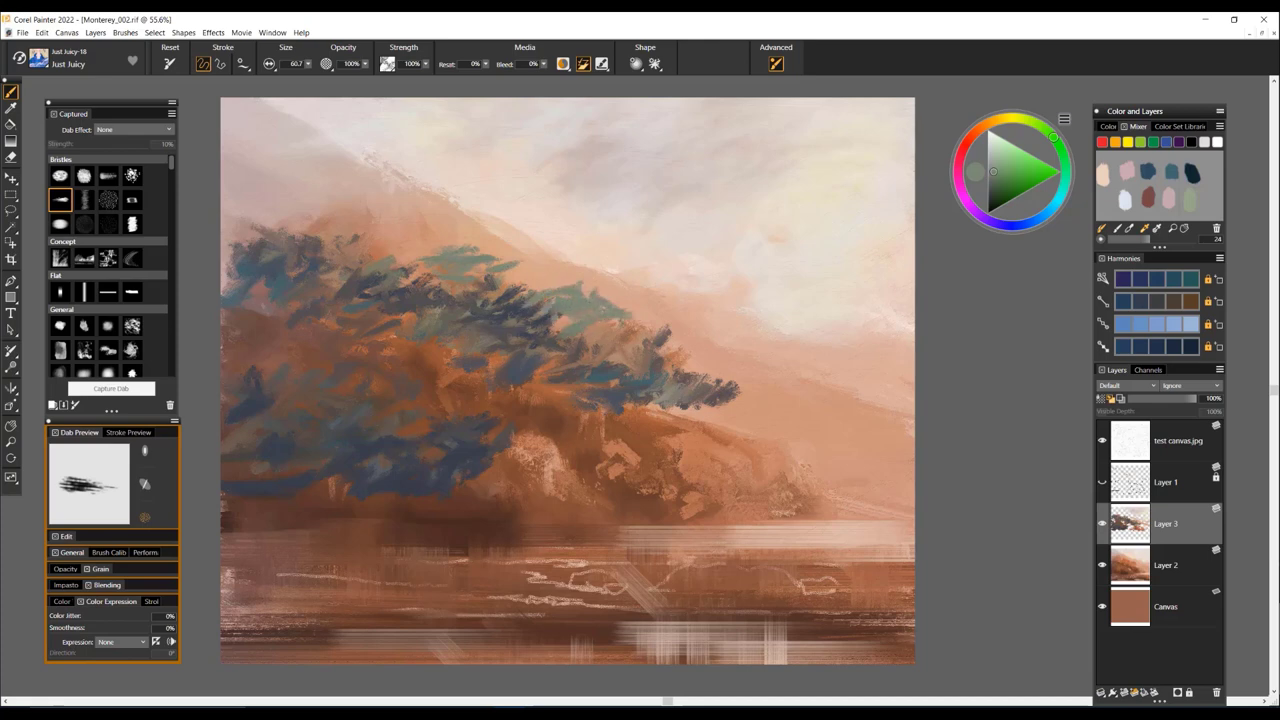
mouse_move(299, 222)
left_mouse_down()
mouse_move(299, 258)
mouse_move(258, 215)
left_mouse_up()
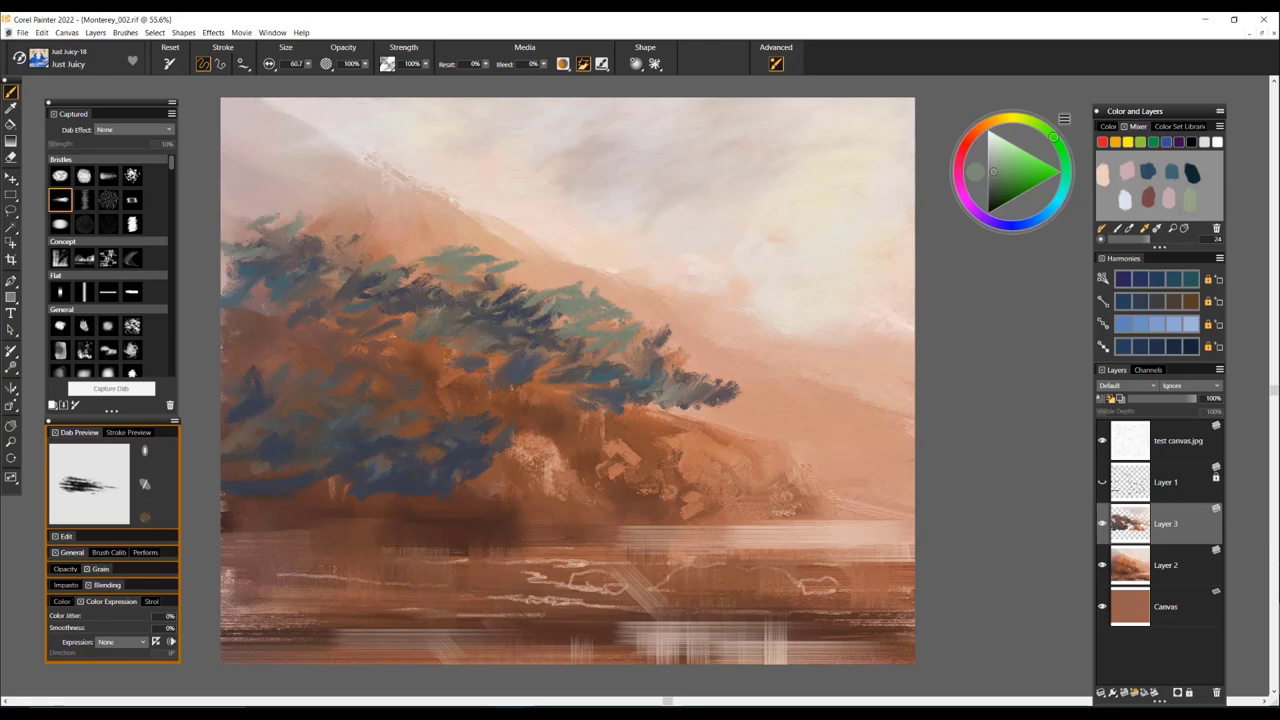
Sample colors from the slope and trees, and paint muted blue strokes along the lower-left foliage's right end
left_click(336, 270, "alt")
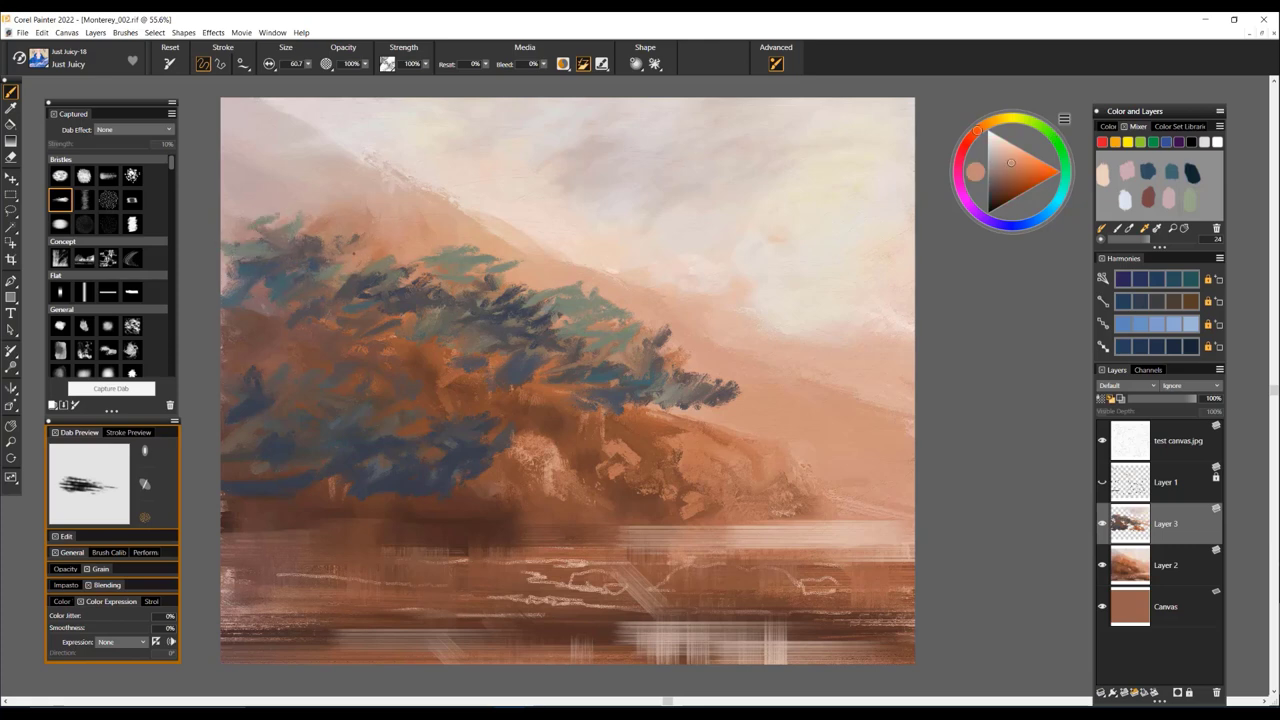
left_click(393, 289, "alt")
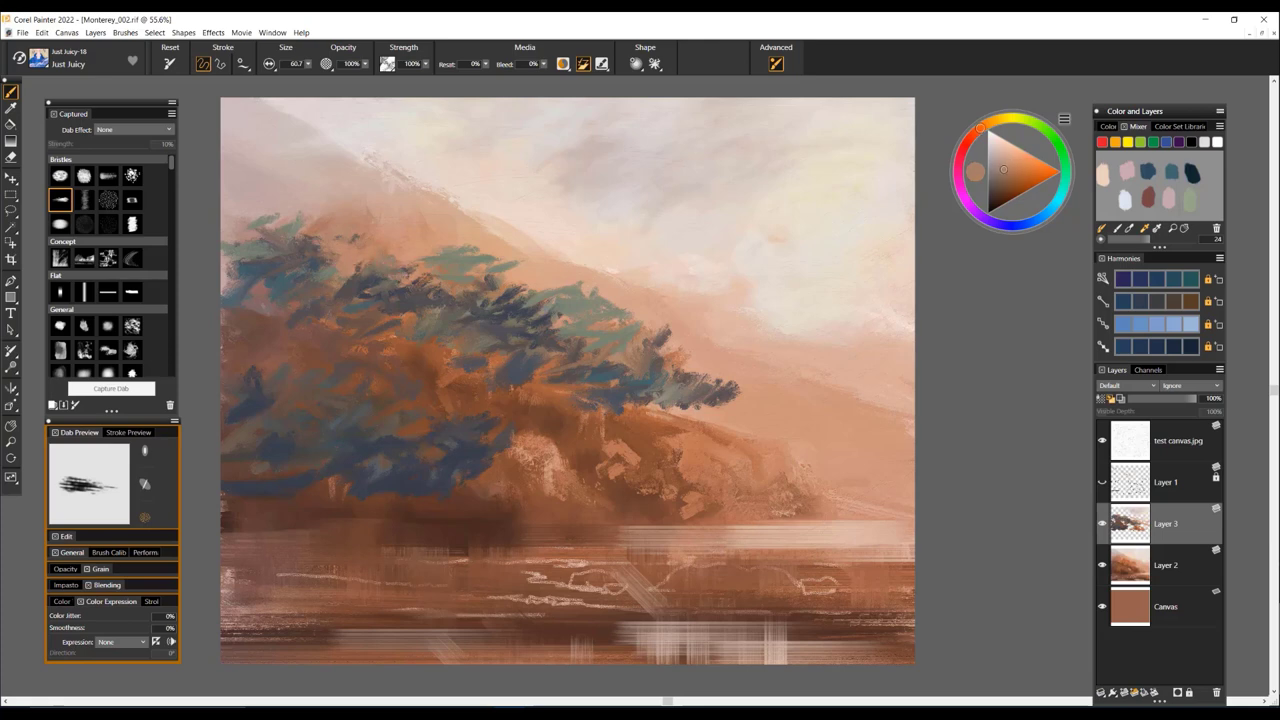
left_click(409, 277, "alt")
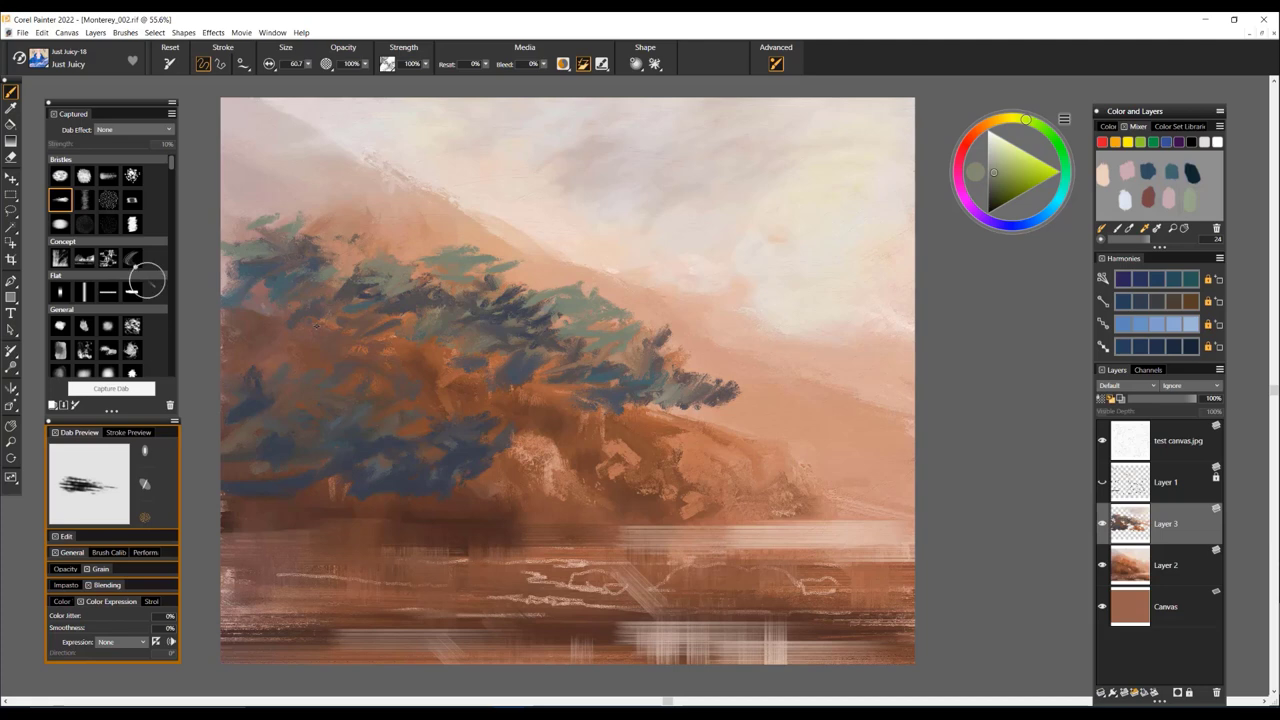
left_click(461, 419, "alt")
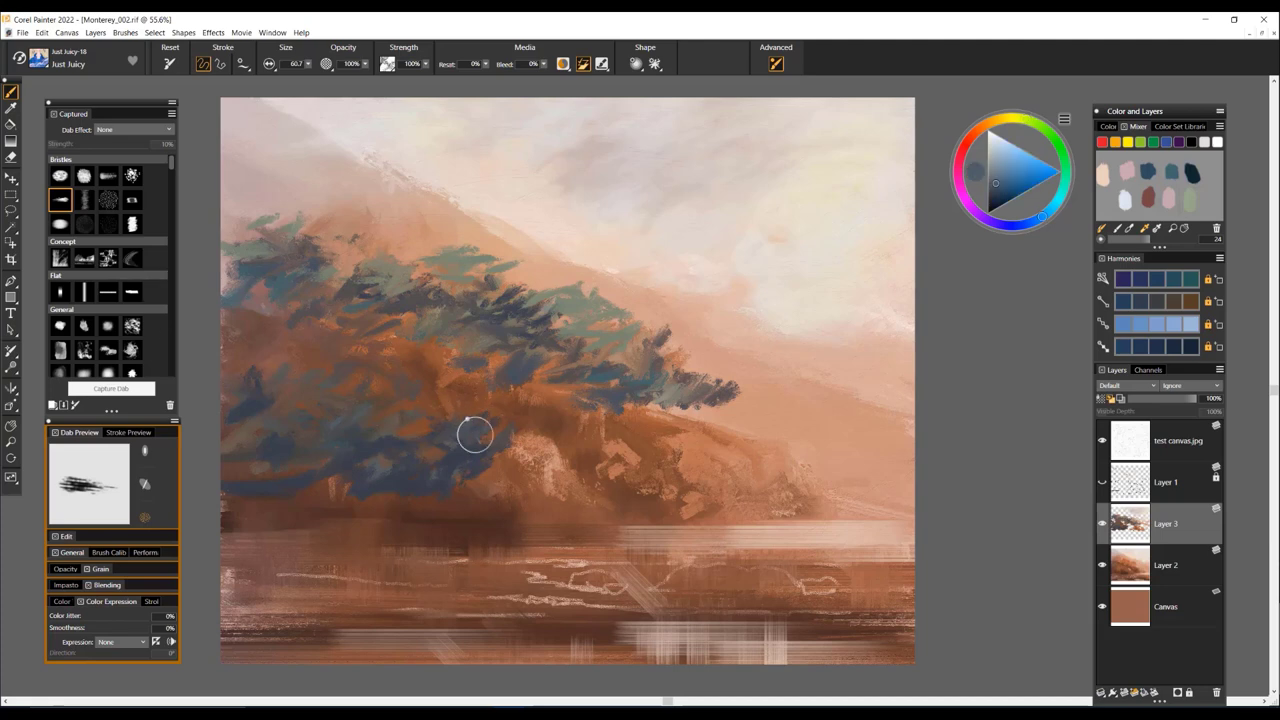
left_click_drag(476, 464, 490, 467)
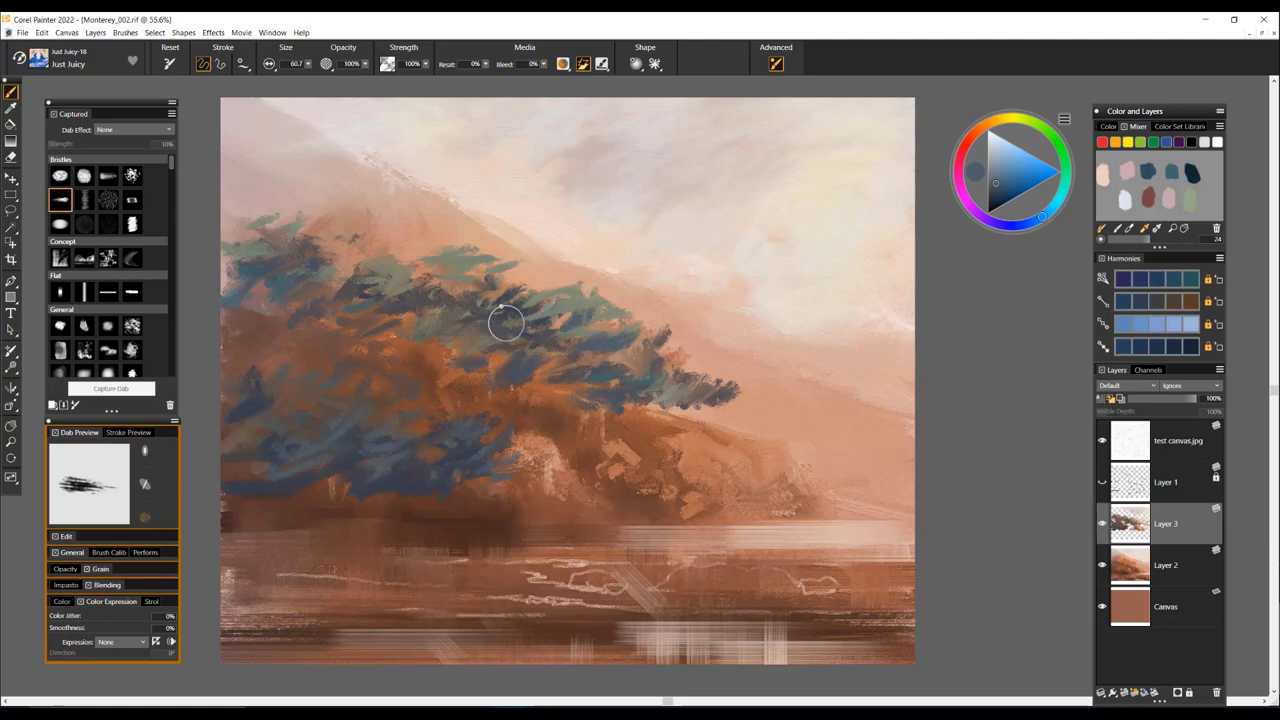
Choose a green hue, add green foliage to the far-right tree, and dab a sampled light green patch below the middle tree
left_click(1059, 145)
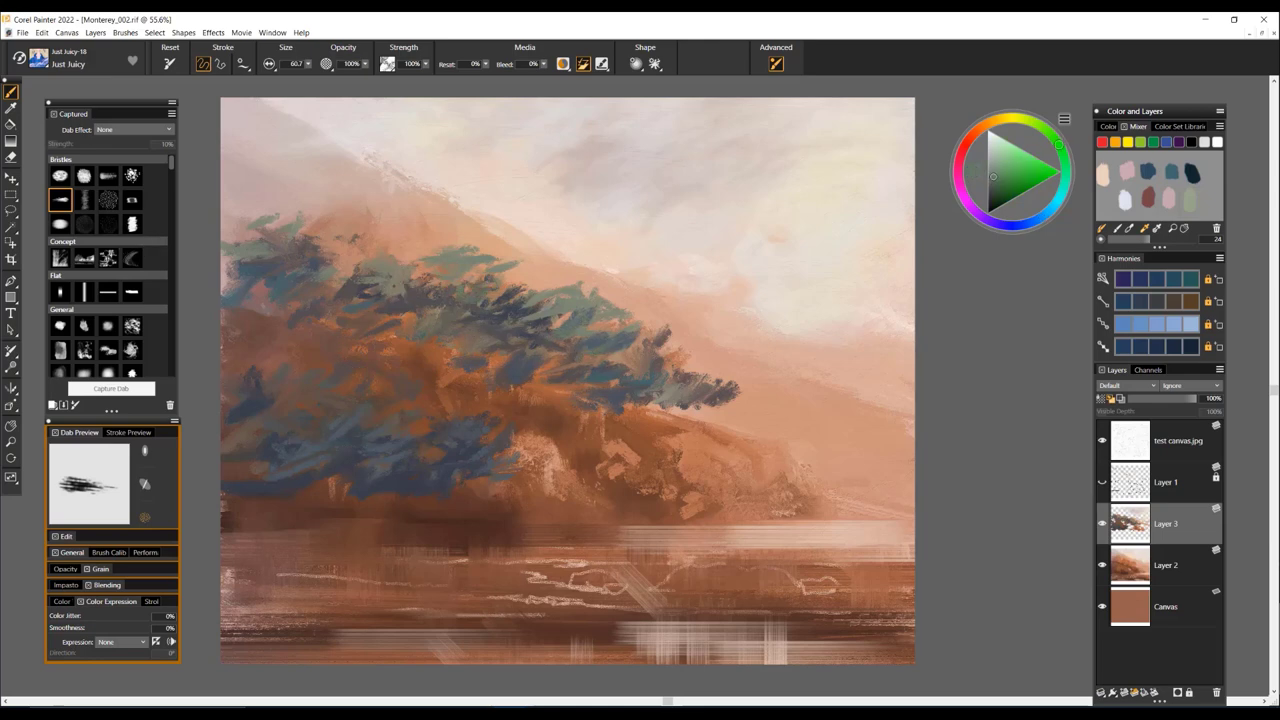
left_click_drag(666, 391, 694, 393)
left_click(232, 266, "alt")
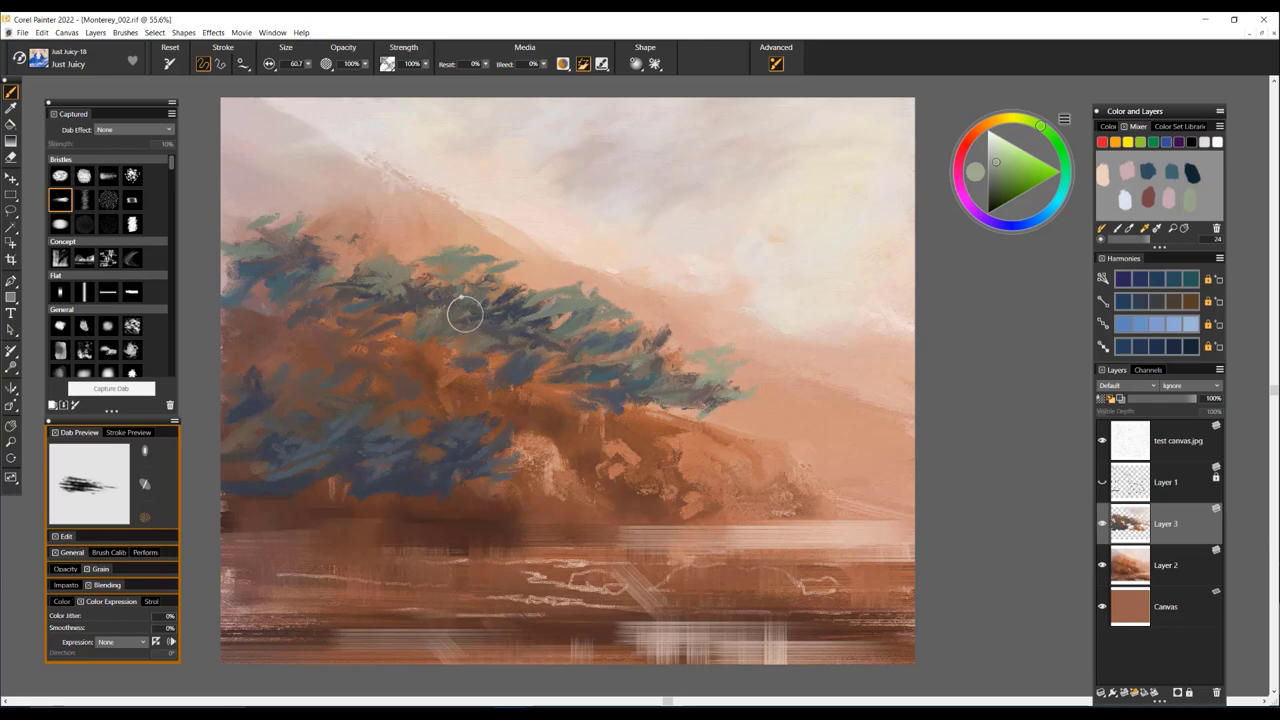
left_click_drag(482, 388, 450, 378)
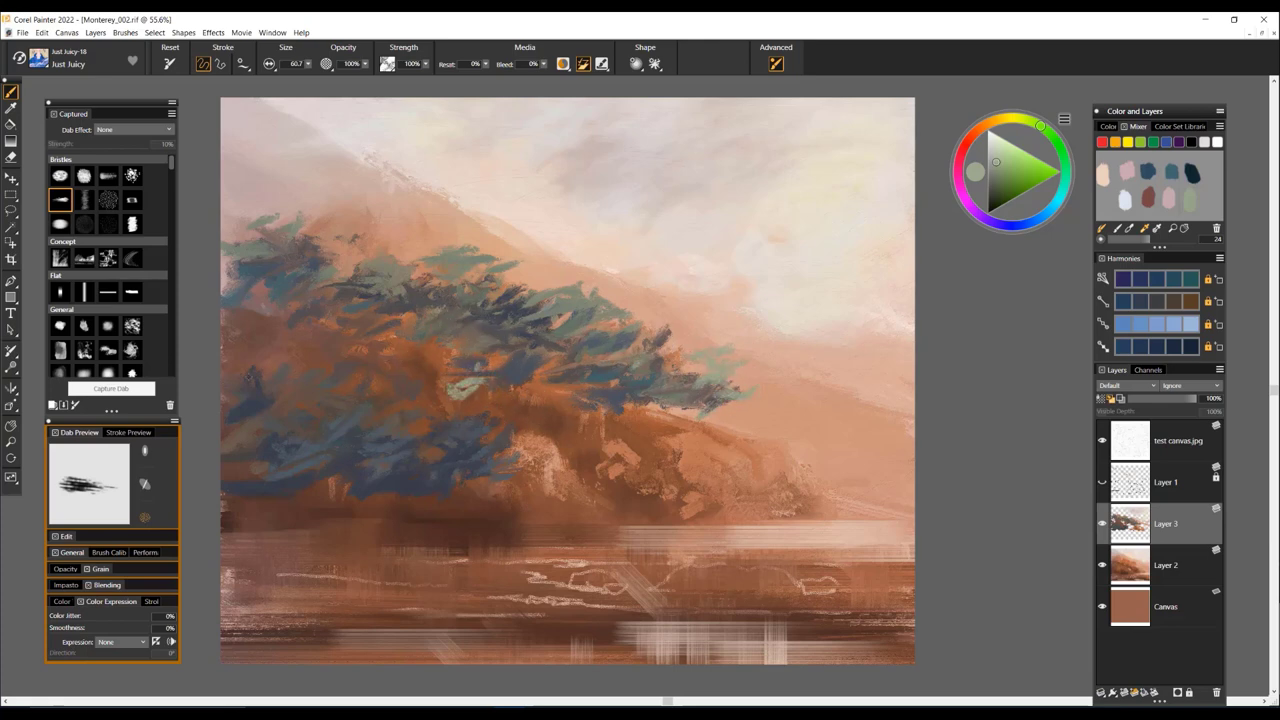
Sample dark blue and teal from the foliage and fill the left slope between the canopies with blue and mauve strokes
left_click(547, 411, "alt")
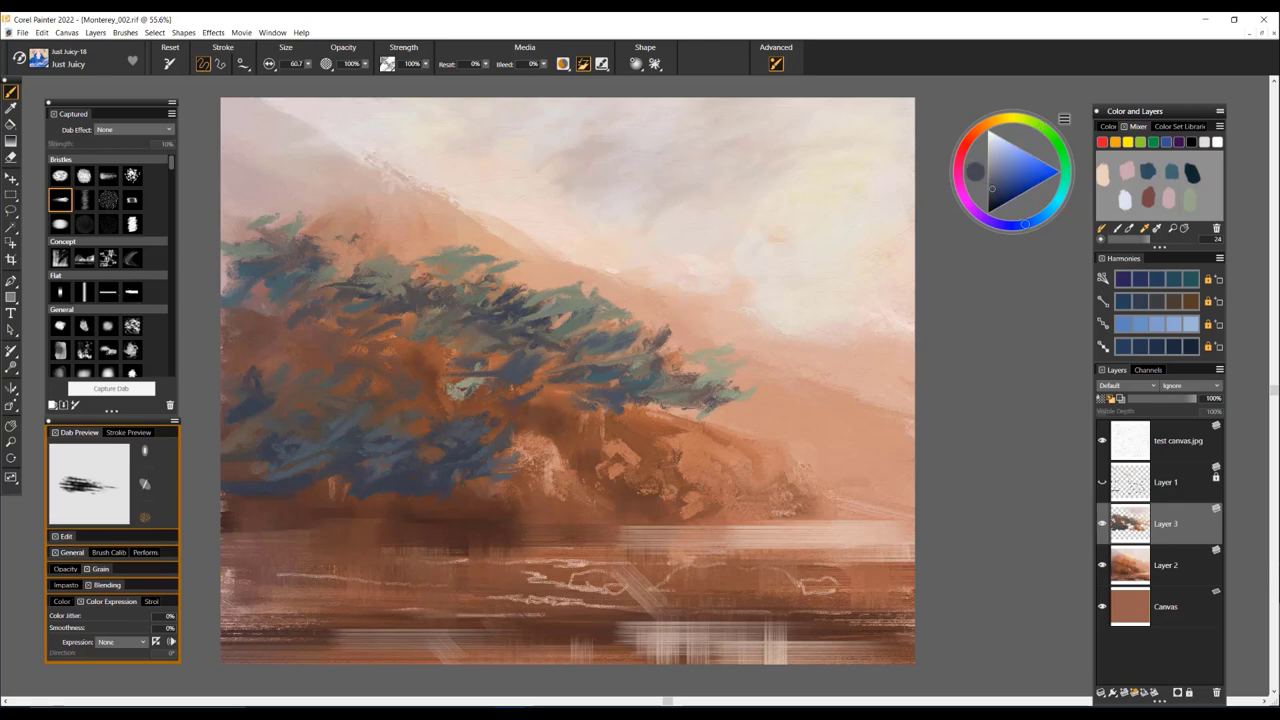
mouse_move(456, 390)
left_mouse_down()
mouse_move(437, 363)
mouse_move(466, 380)
left_mouse_up()
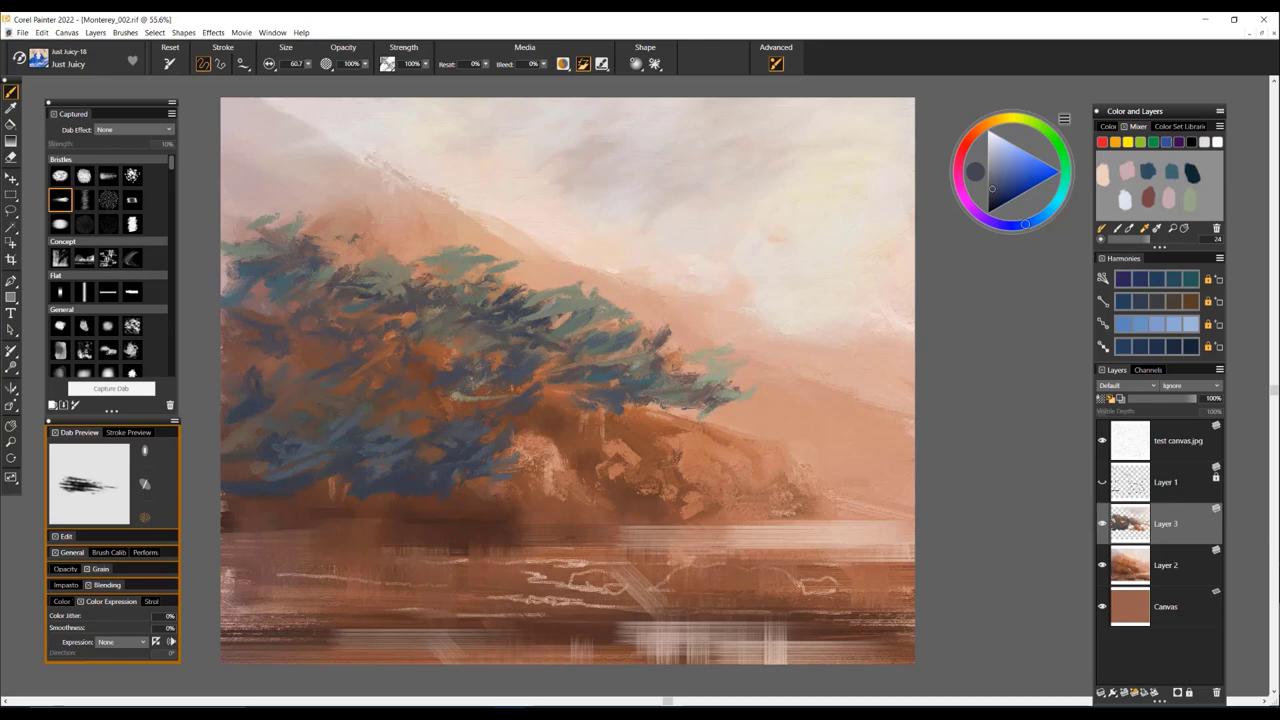
left_click(366, 446, "alt")
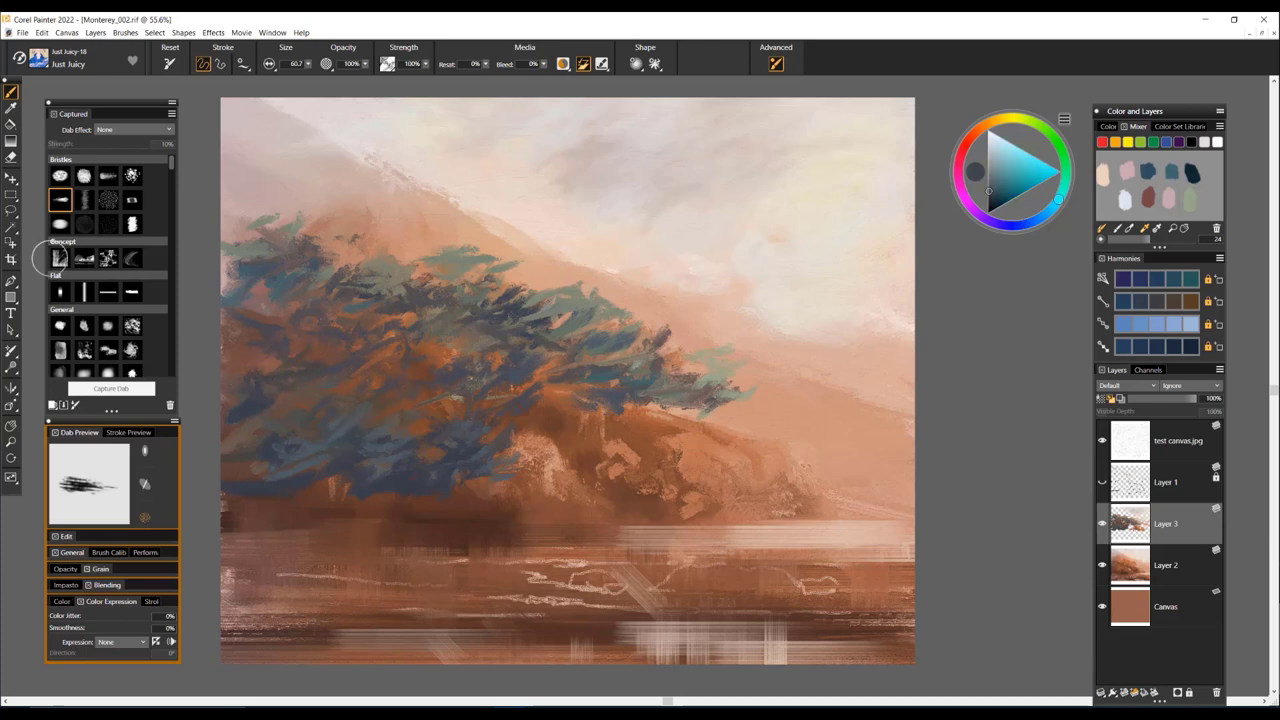
mouse_move(336, 380)
left_mouse_down()
mouse_move(292, 394)
mouse_move(234, 352)
left_mouse_up()
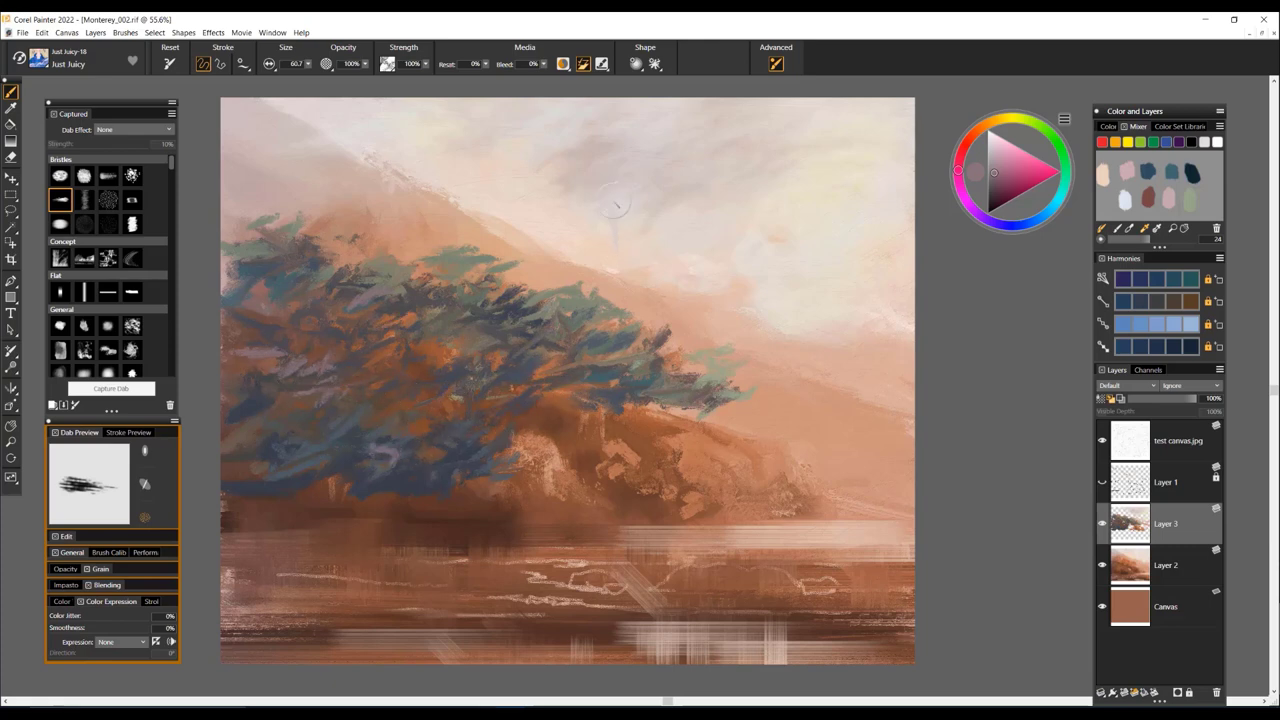
Reduce the brush size to 18, load the cream swatch from the Mixer, and paint thin trunks under the middle and right-hand trees
left_click_drag(614, 205, 612, 288)
left_click_drag(414, 382, 416, 382)
left_click(1103, 174)
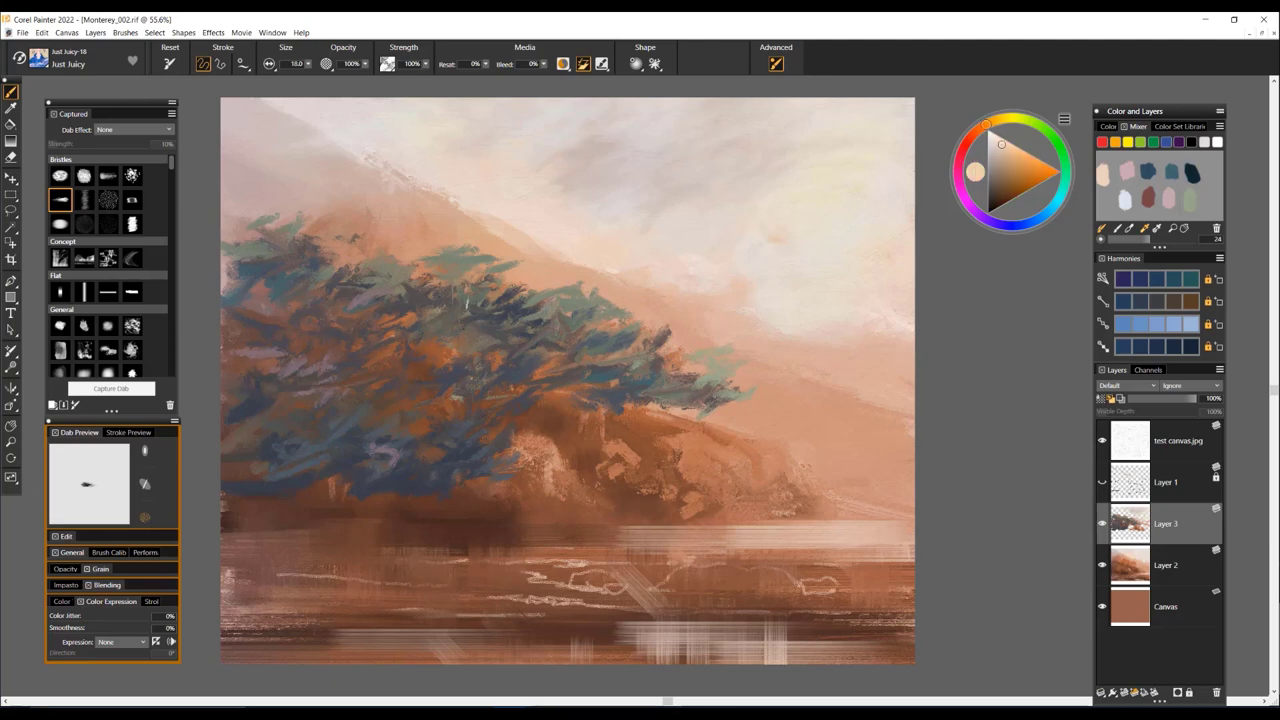
left_click_drag(466, 292, 462, 378)
mouse_move(552, 346)
left_mouse_down()
mouse_move(549, 377)
mouse_move(582, 372)
left_mouse_up()
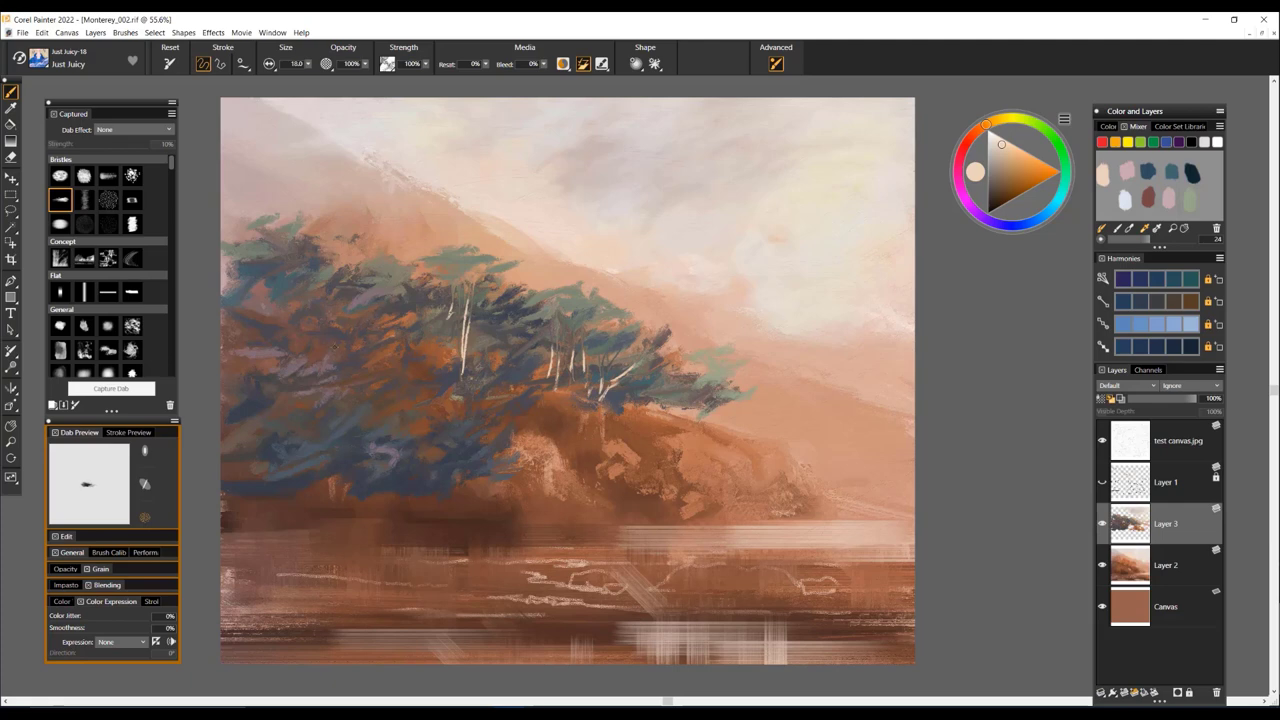
Sample a grey-blue and paint thin trunks and branches beneath the upper-left trees and along the lower-left foliage
left_click(228, 264, "alt")
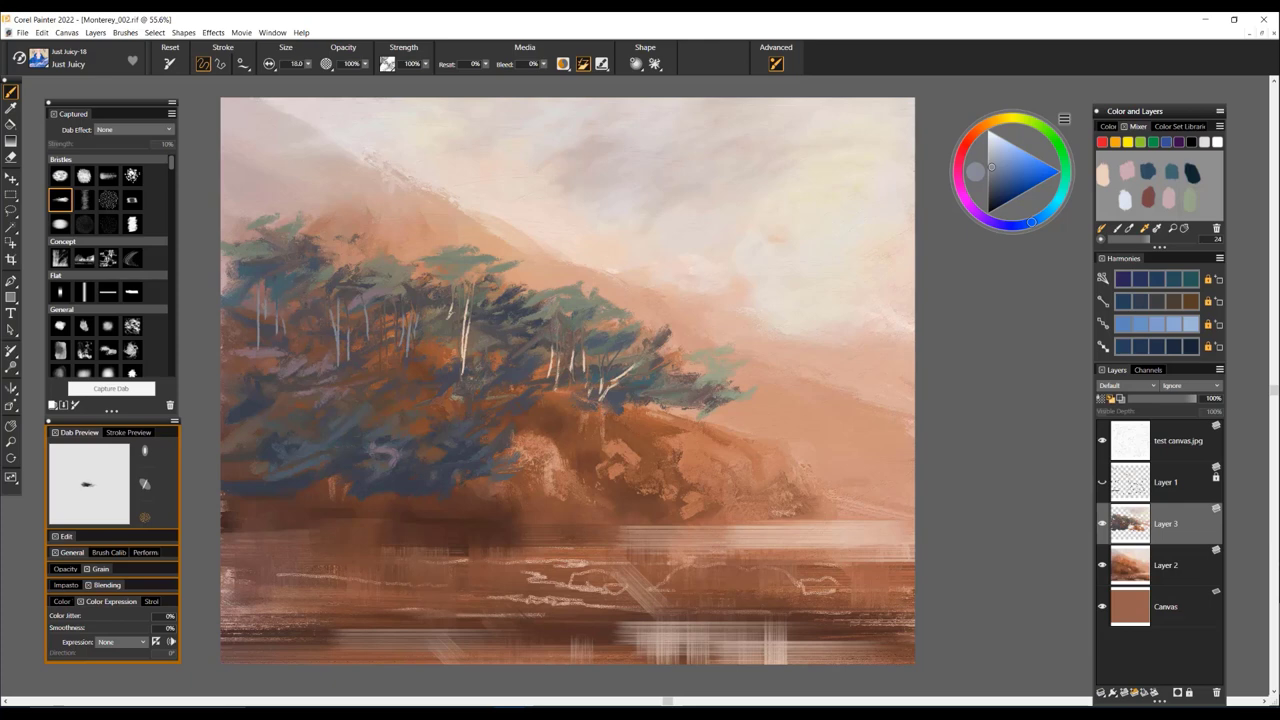
left_click_drag(304, 344, 304, 288)
left_click_drag(358, 324, 359, 298)
left_click_drag(357, 505, 376, 484)
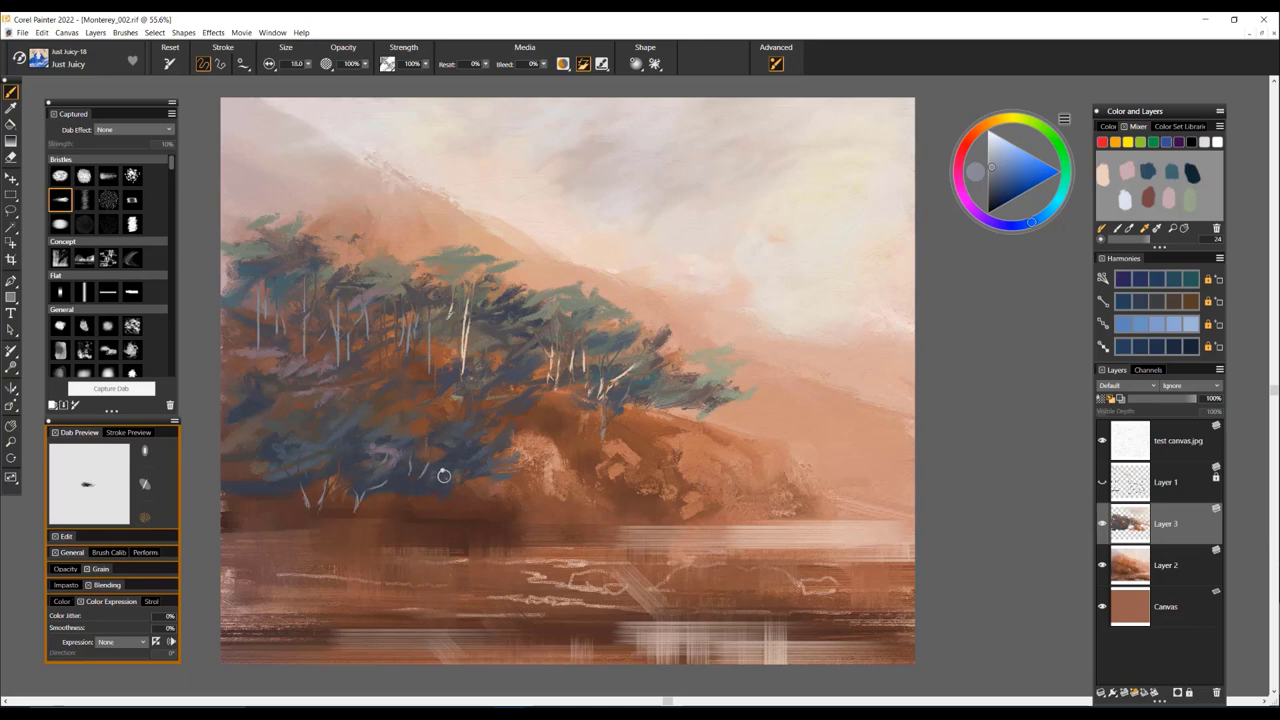
left_click_drag(435, 474, 472, 461)
left_click_drag(444, 317, 486, 335)
Enlarge the brush to 75.5 and break up the bright trunks and canopies with sampled earthy and dark foliage colors
left_click(442, 400, "alt")
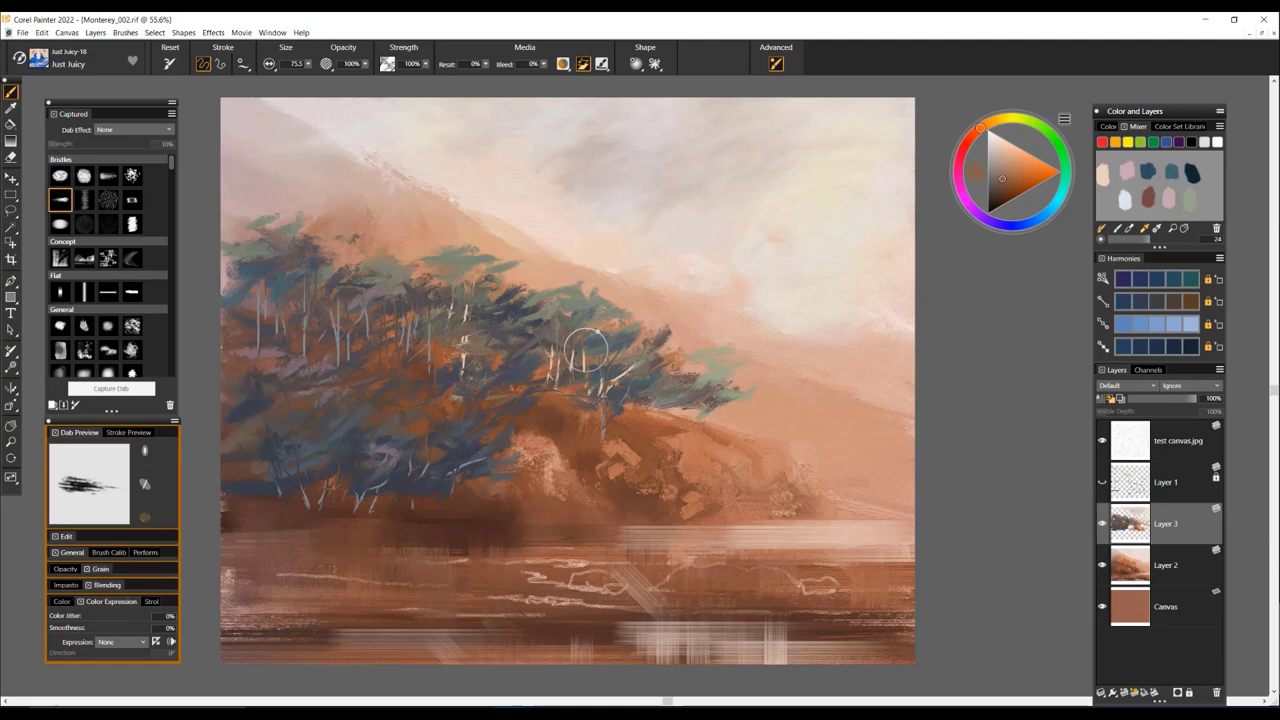
mouse_move(636, 379)
left_mouse_down()
mouse_move(624, 374)
mouse_move(644, 386)
left_mouse_up()
left_click(711, 423, "alt")
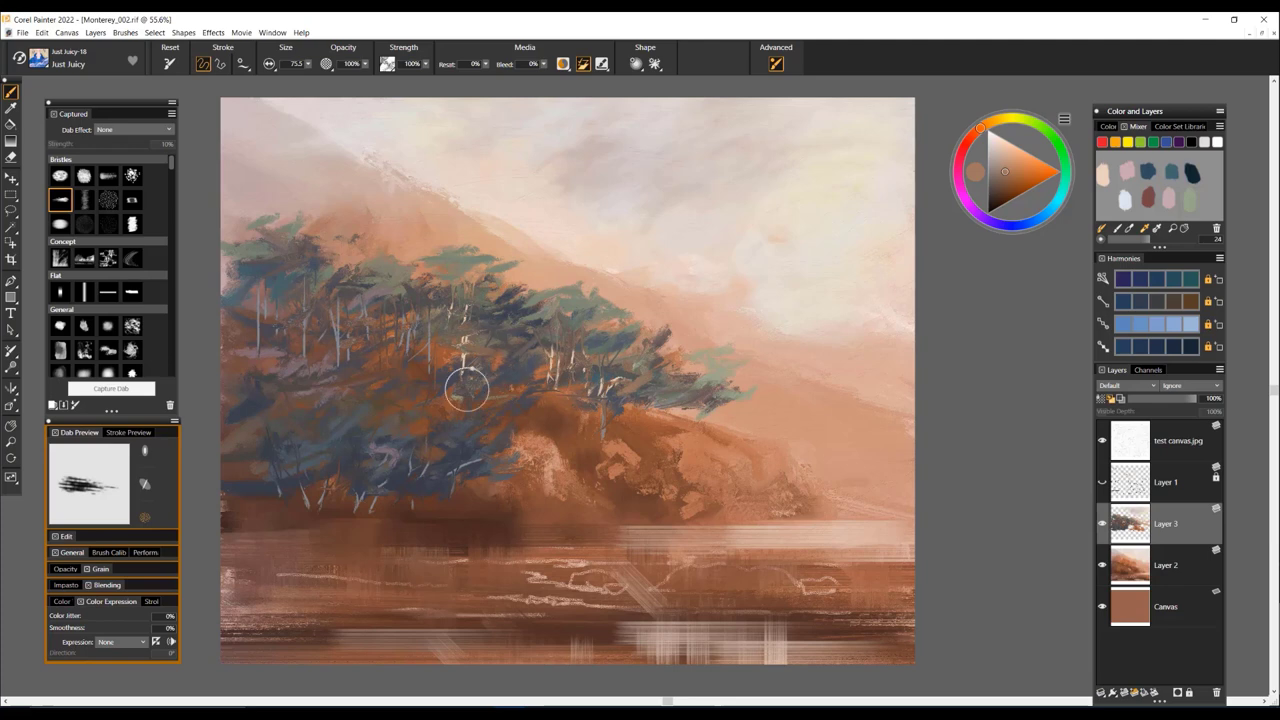
left_click(455, 293, "alt")
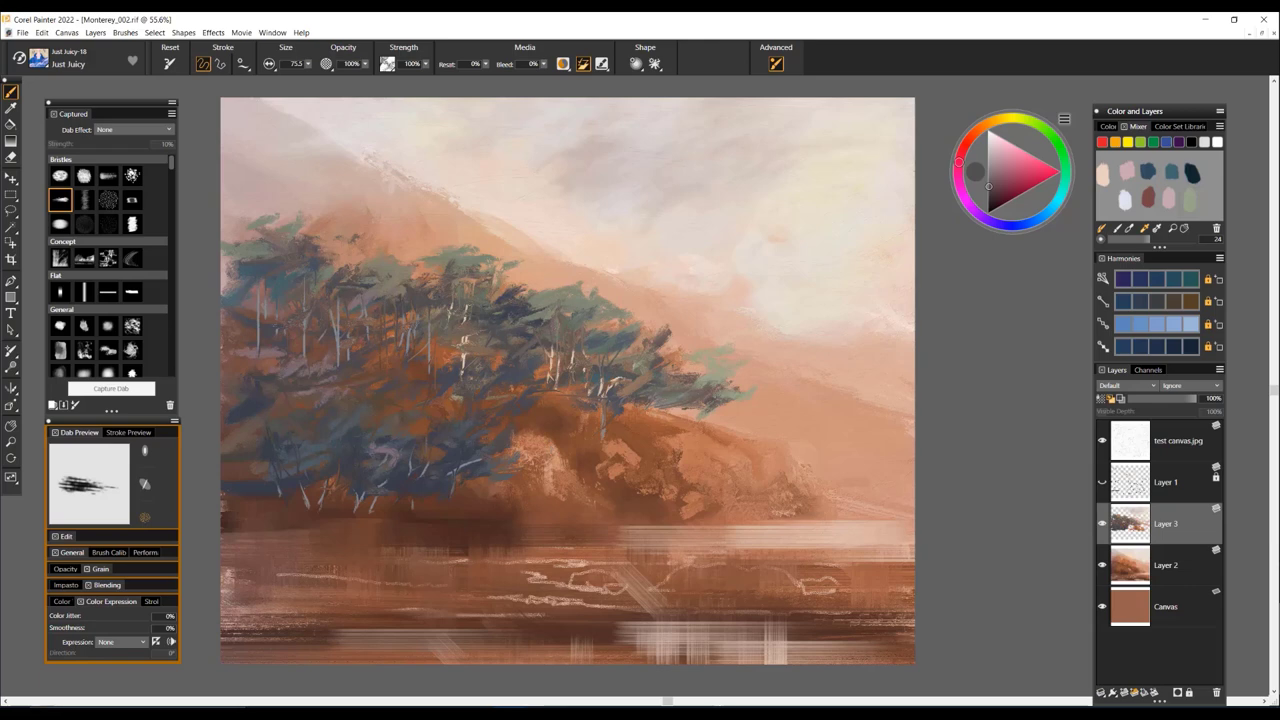
Switch to the Pastel Blender, add a new layer, and paint a blue reflection in the water below the lower-left trees
key("1")
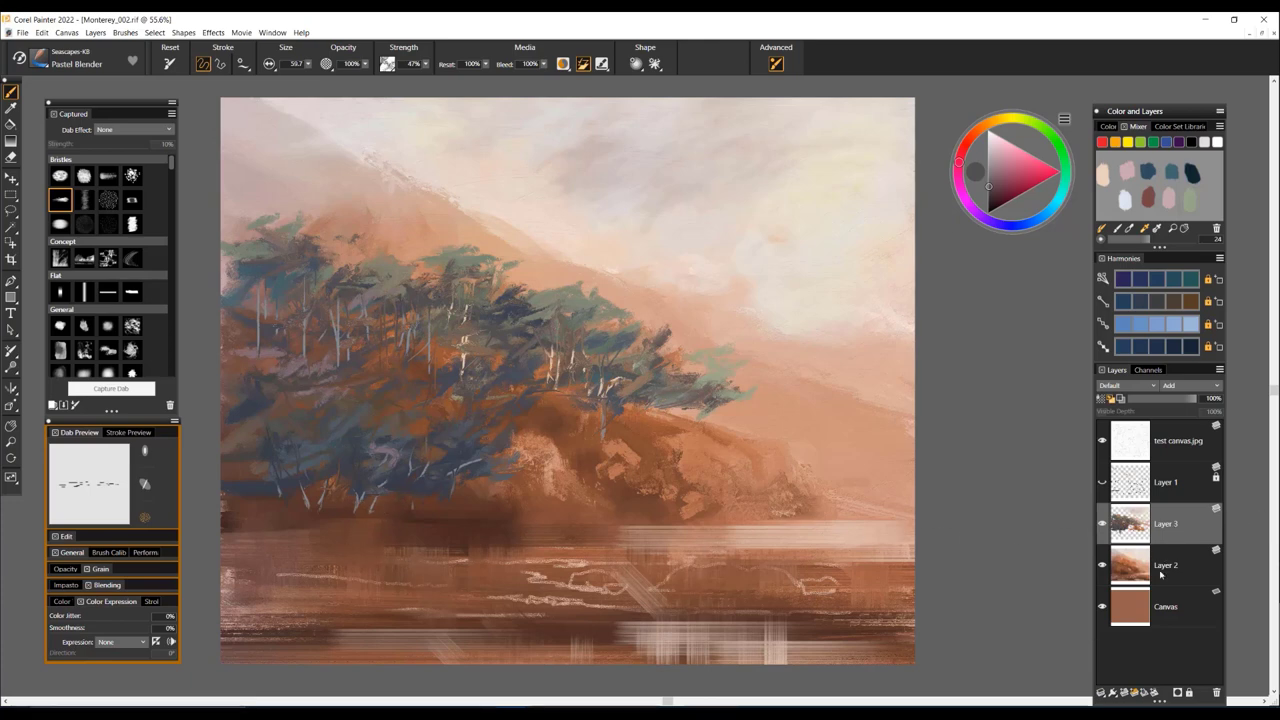
key("ctrl+shift+n")
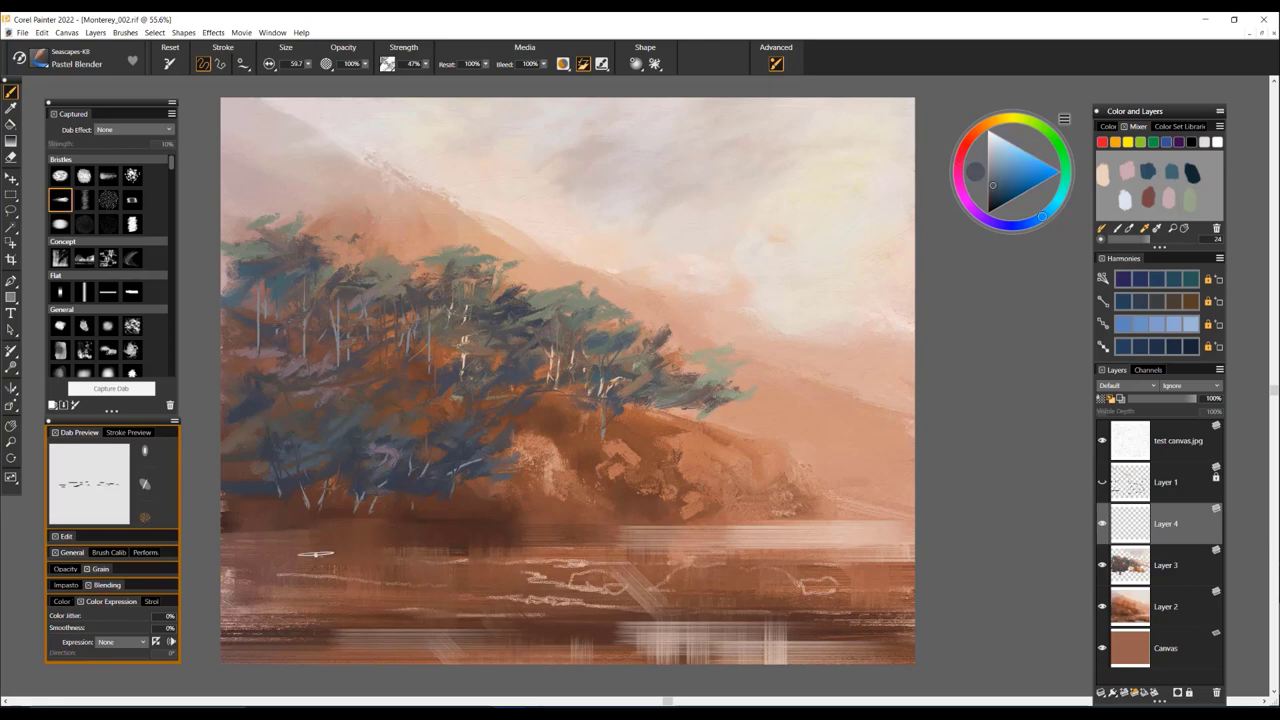
left_click_drag(331, 530, 336, 548)
left_click_drag(366, 507, 360, 525)
Change the Pastel Blender's paper texture and brush darker blue tree reflections across the water at size 104.6
left_click(388, 66)
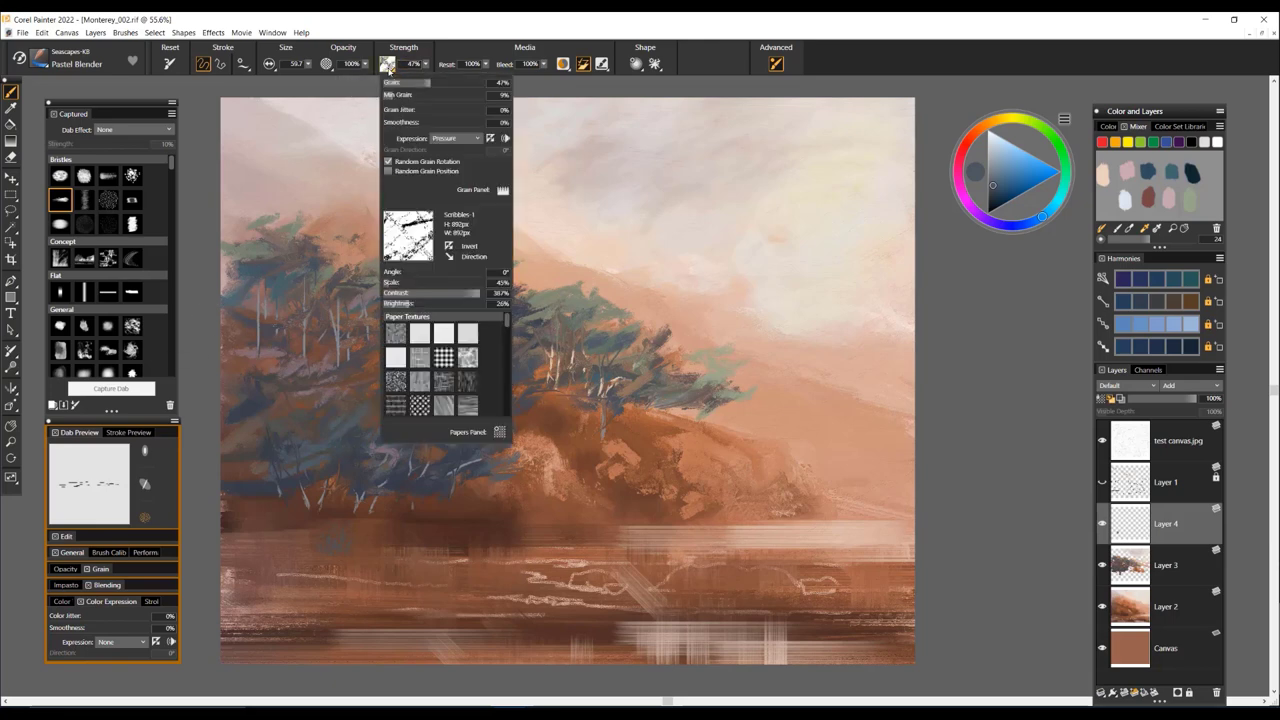
left_click_drag(508, 323, 518, 313)
left_click(333, 494)
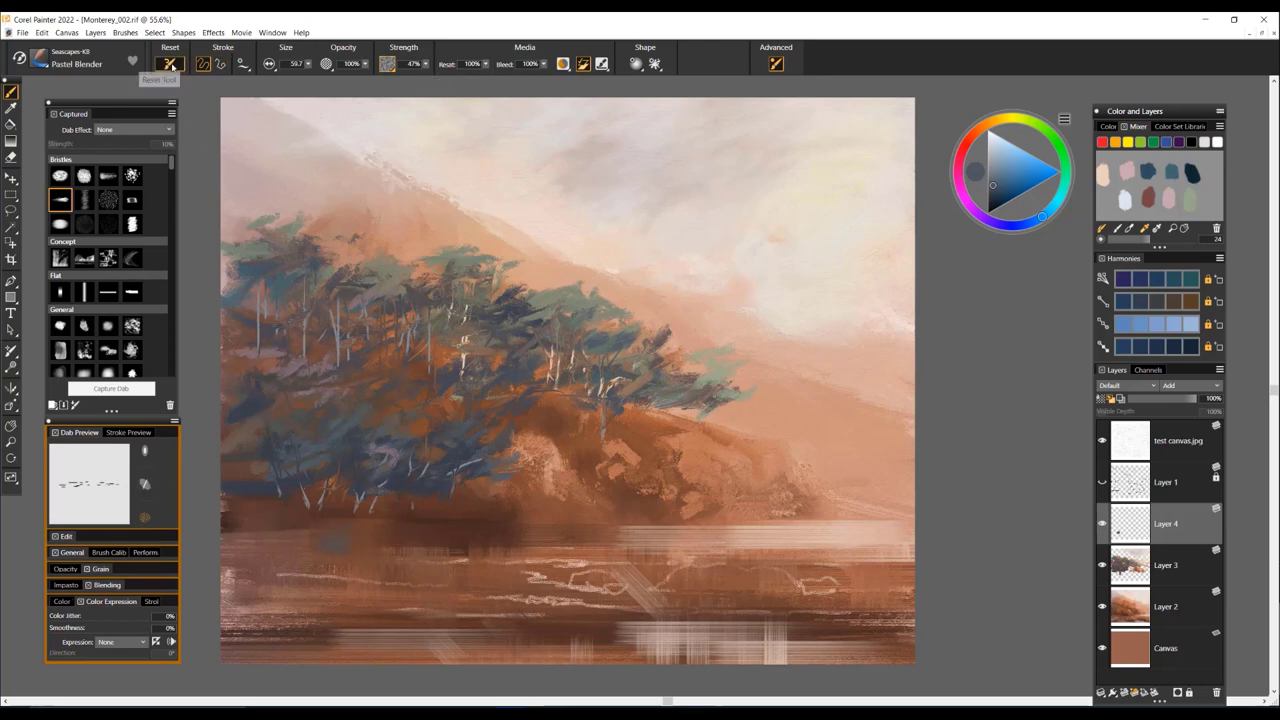
left_click(169, 64)
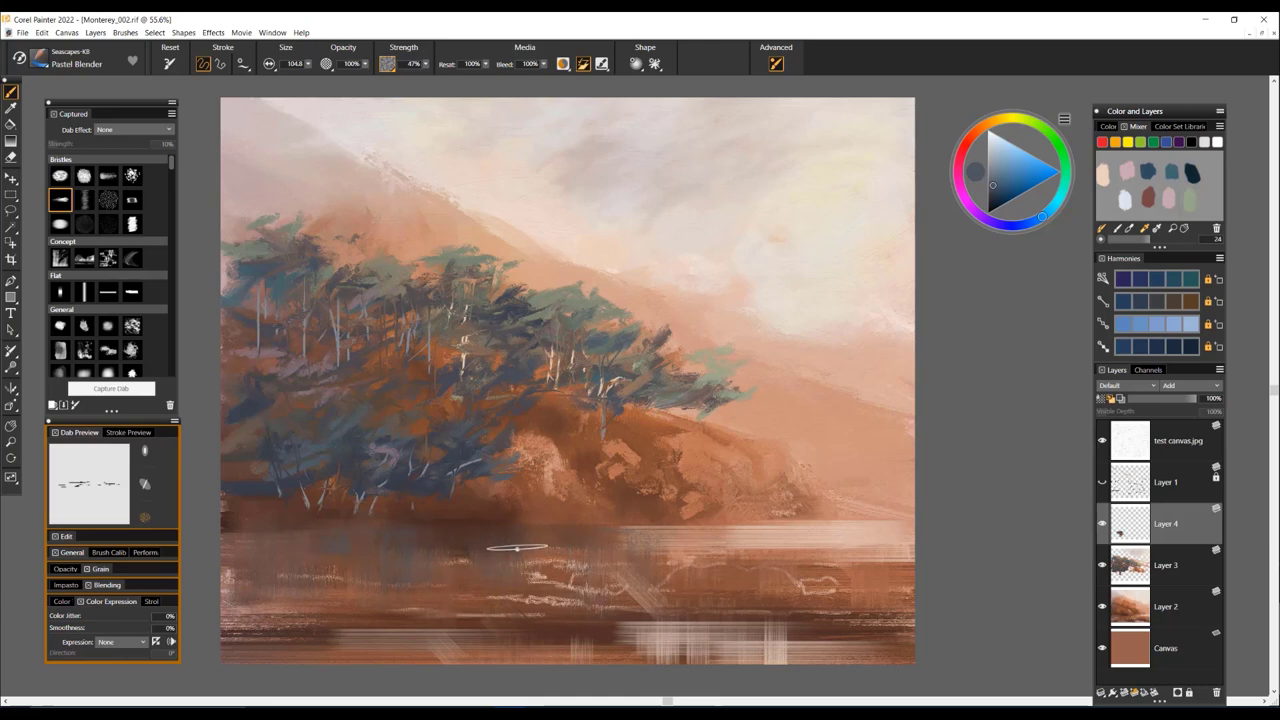
left_click(996, 193)
left_click_drag(996, 193, 994, 197)
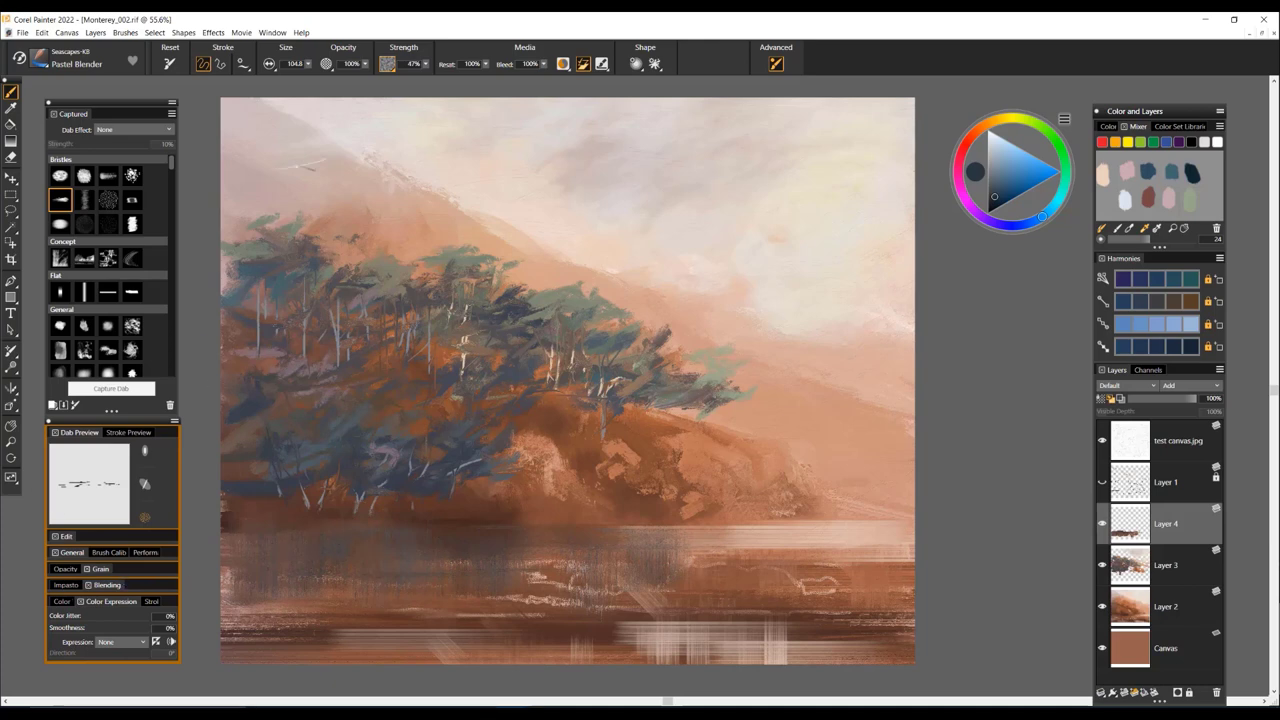
Switch to the Rag Blender, reset it, and smooth the tree reflections horizontally across the water at size 77.8
key("slash")
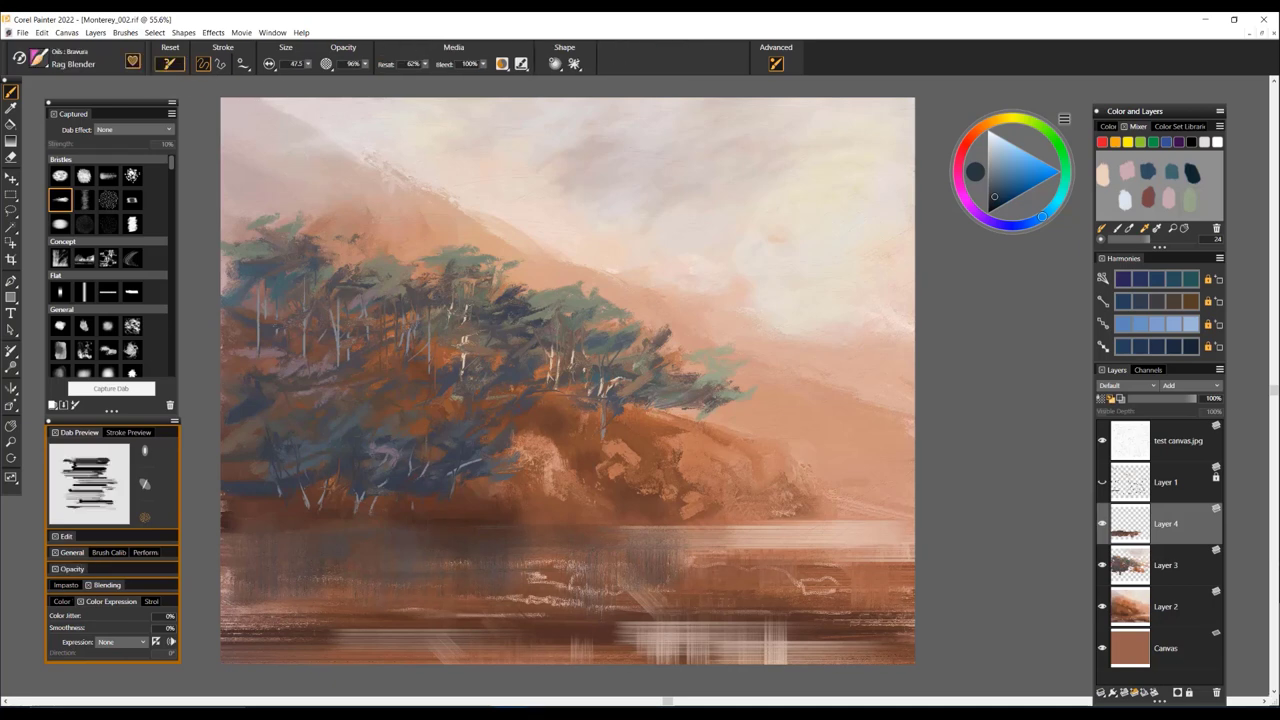
left_click(170, 64)
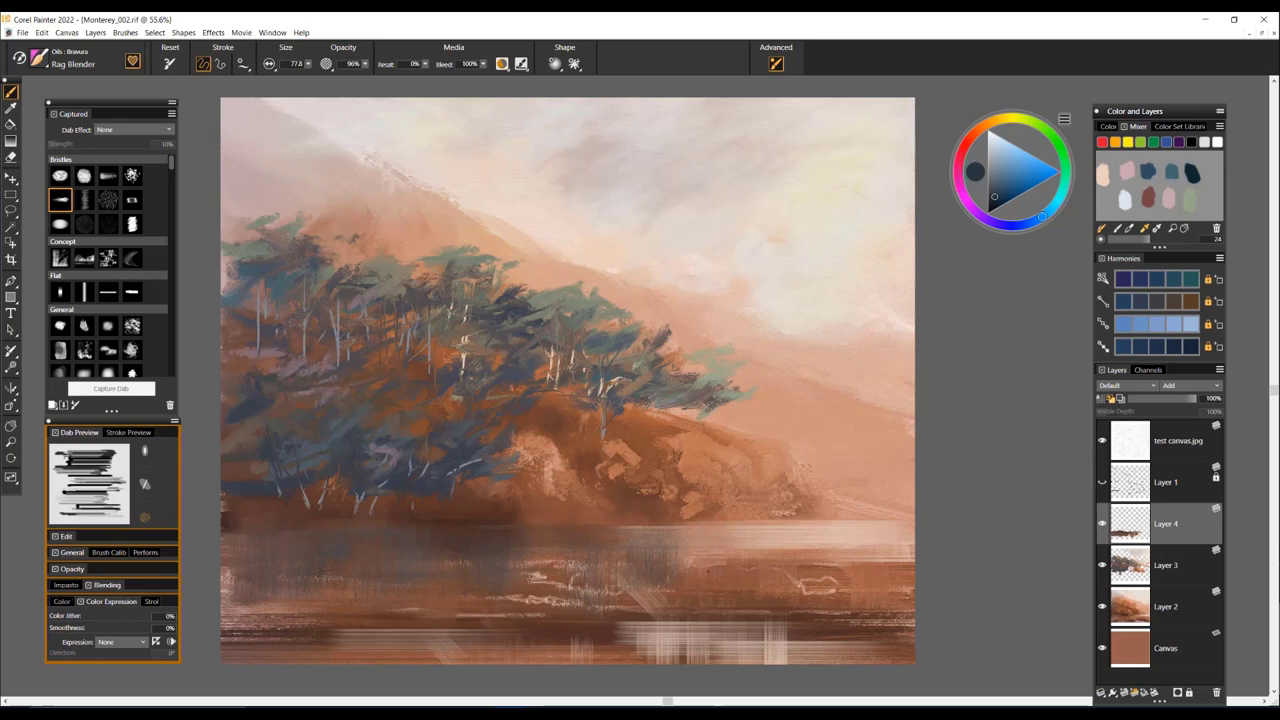
left_click_drag(655, 566, 772, 559)
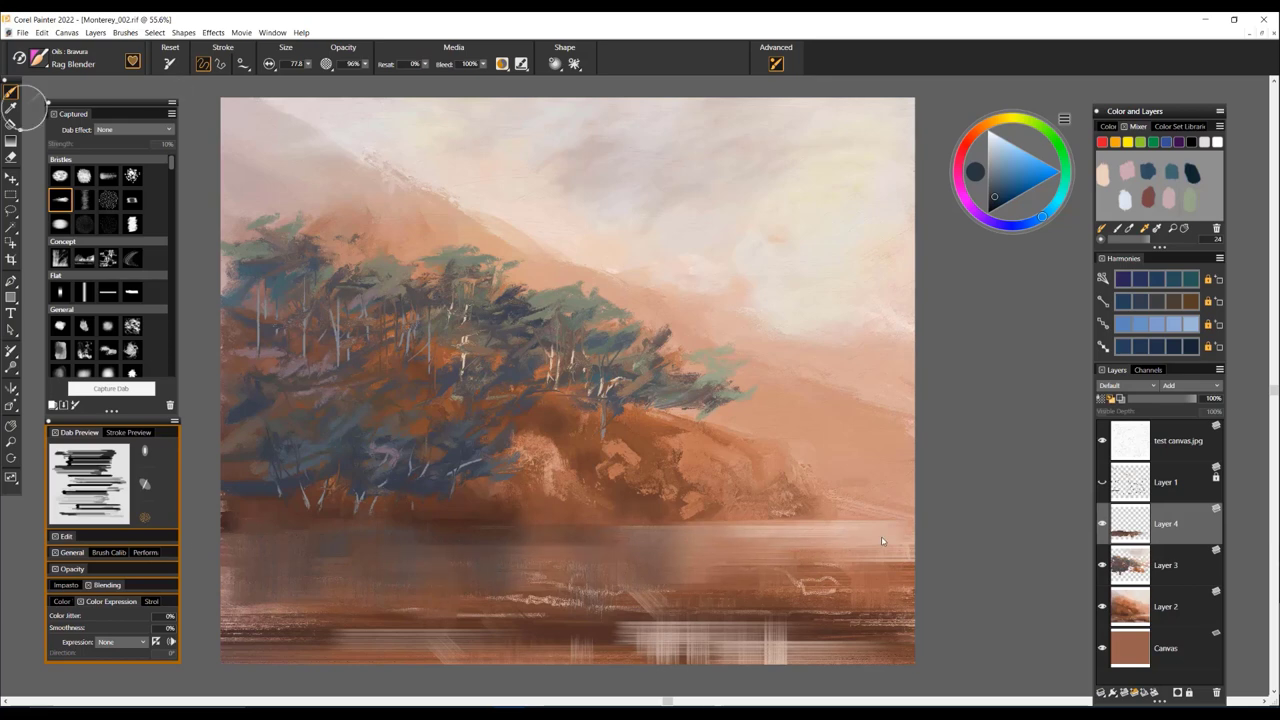
Switch to the 2-inch Landscape brush, choose a dark green, and paint a horizontal band across the lower-left water at size 44.3
key("ctrl+shift+b")
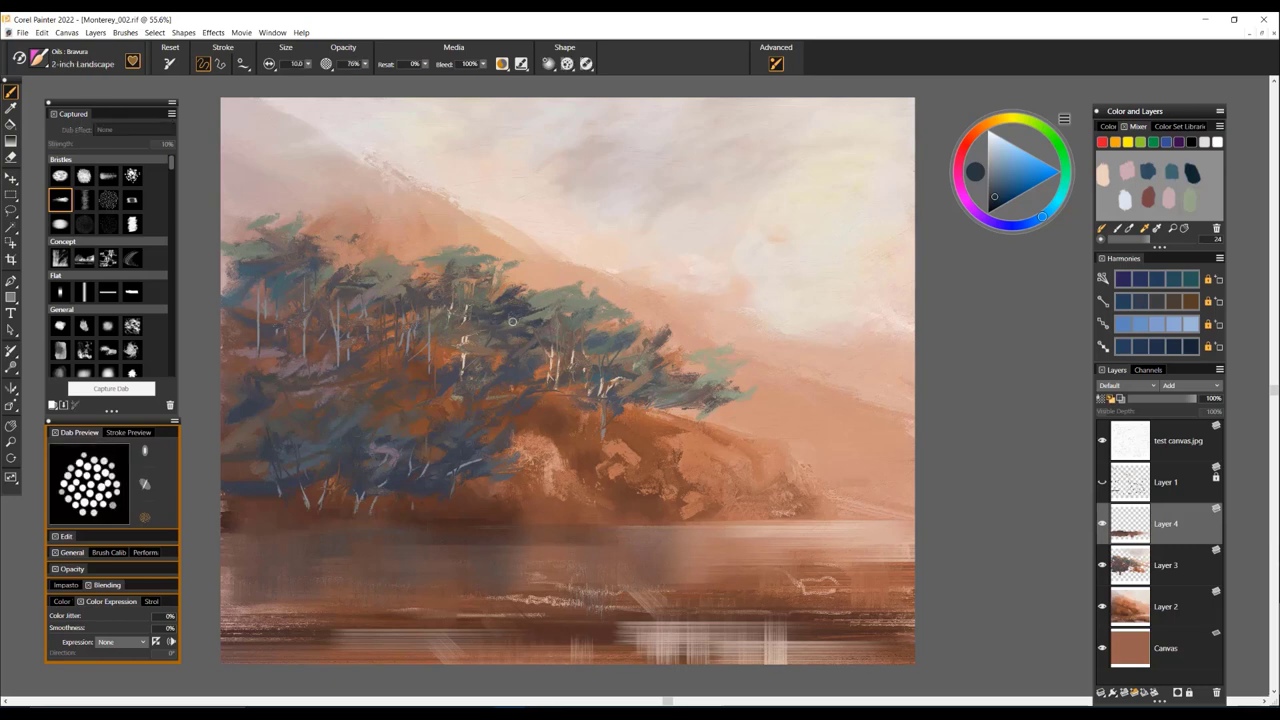
left_click(170, 64)
left_click(176, 63)
left_click(1066, 170)
left_click_drag(326, 609, 440, 608)
mouse_move(238, 609)
left_mouse_down()
mouse_move(509, 606)
mouse_move(214, 600)
mouse_move(590, 606)
left_mouse_up()
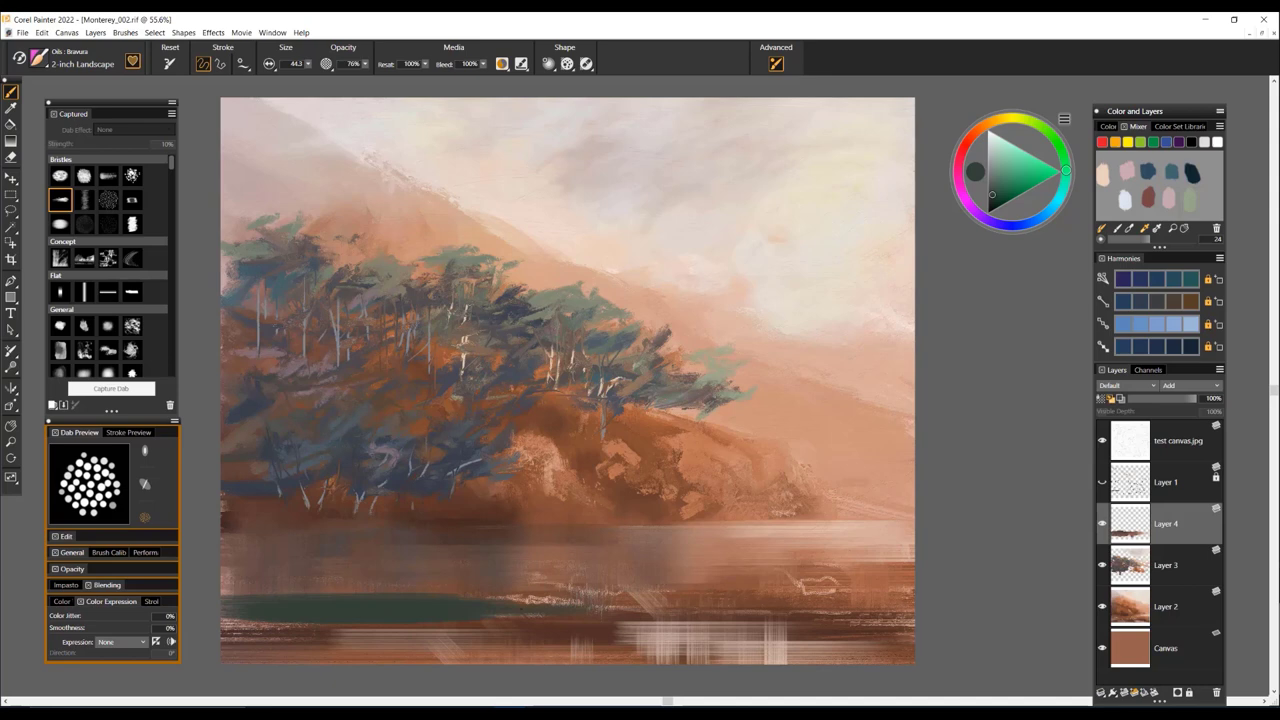
Sample dark blue from the lower foliage and paint a band along the shoreline plus short accents in the water at size 30.1
left_click(435, 489, "alt")
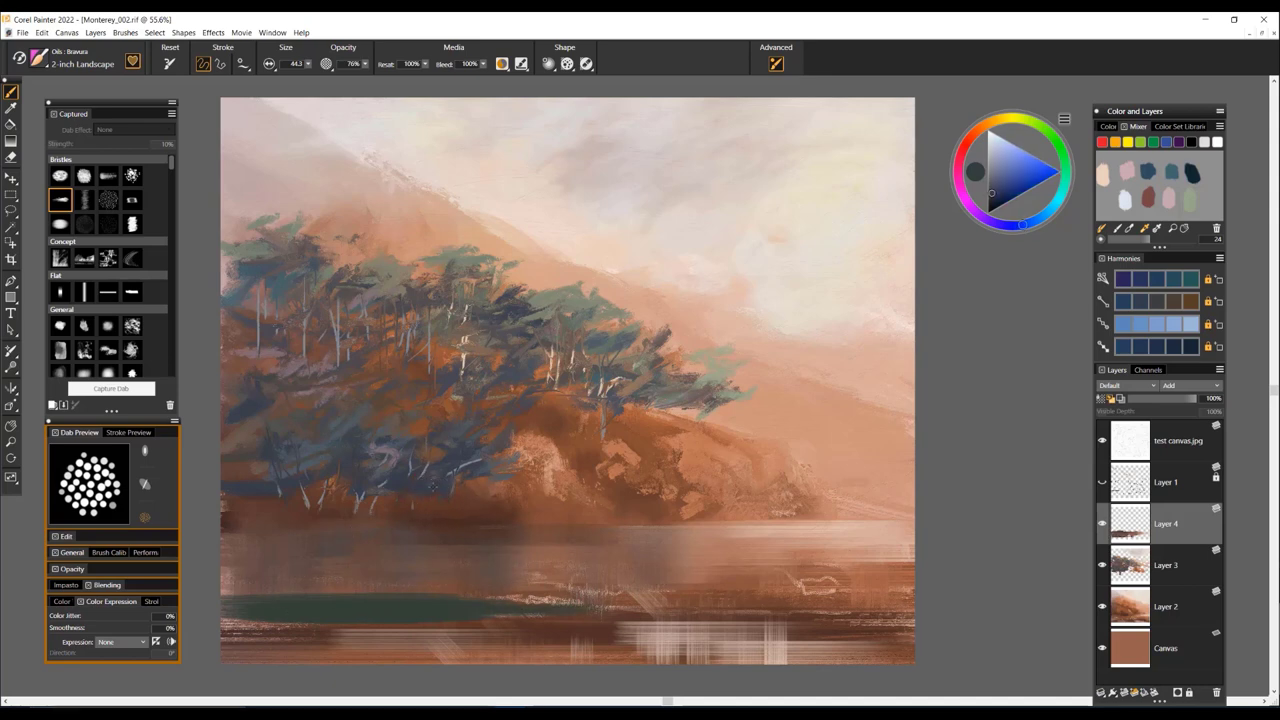
left_click_drag(362, 558, 303, 549)
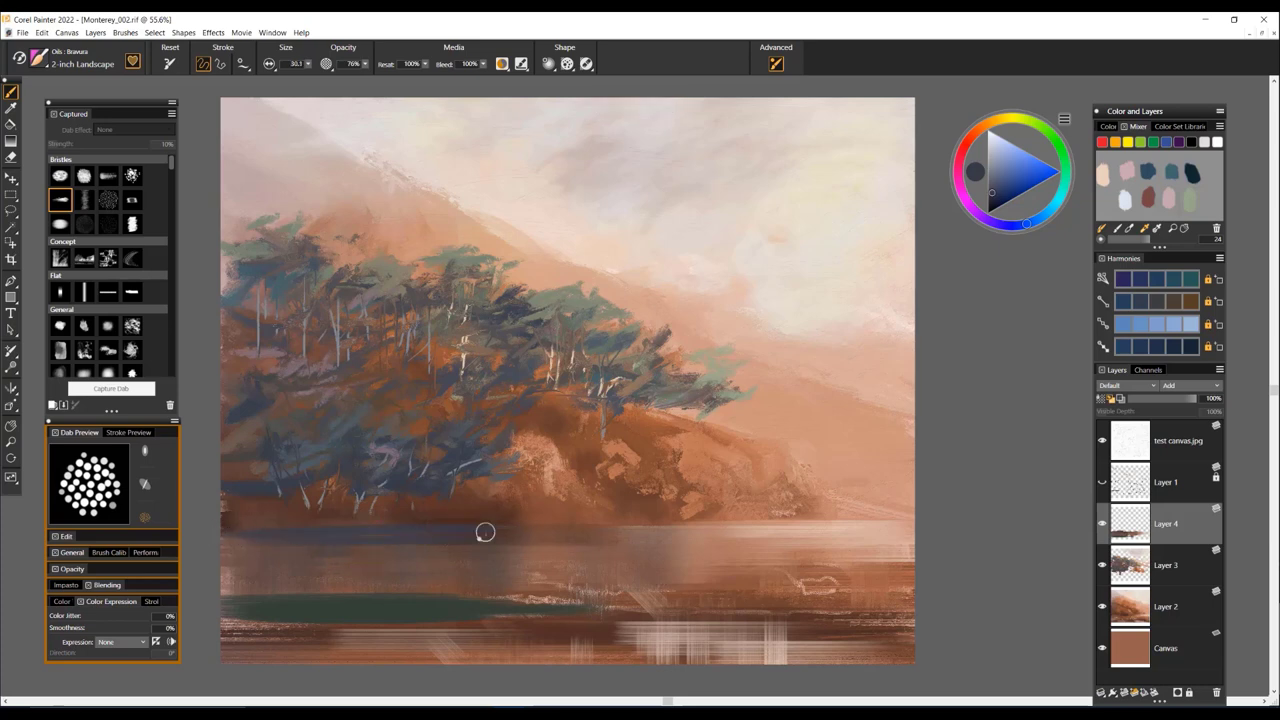
left_click_drag(417, 532, 550, 533)
left_click_drag(212, 539, 617, 540)
left_click_drag(322, 551, 212, 550)
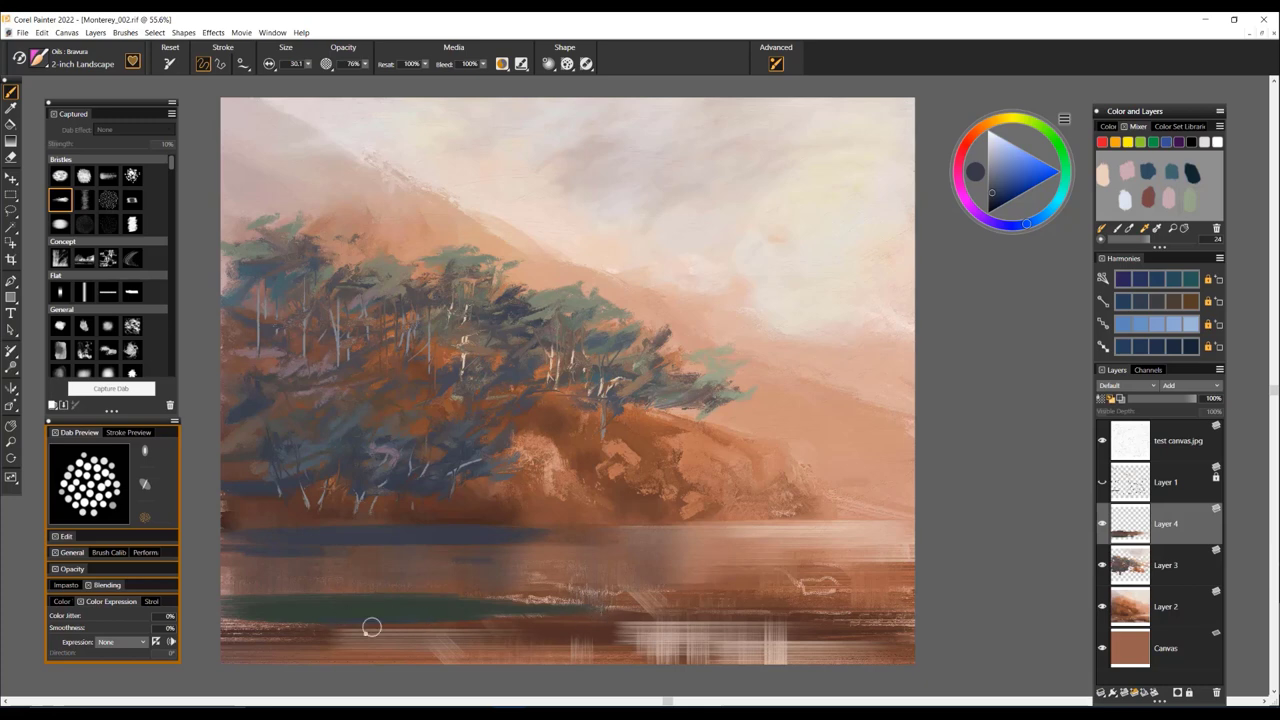
left_click_drag(640, 586, 572, 586)
left_click_drag(754, 530, 676, 531)
Sample an earthy brown and paint horizontal strokes through the right-hand shoreline water and the lower-left reflections
left_click(233, 370, "alt")
left_click_drag(765, 560, 662, 555)
left_click_drag(736, 537, 656, 537)
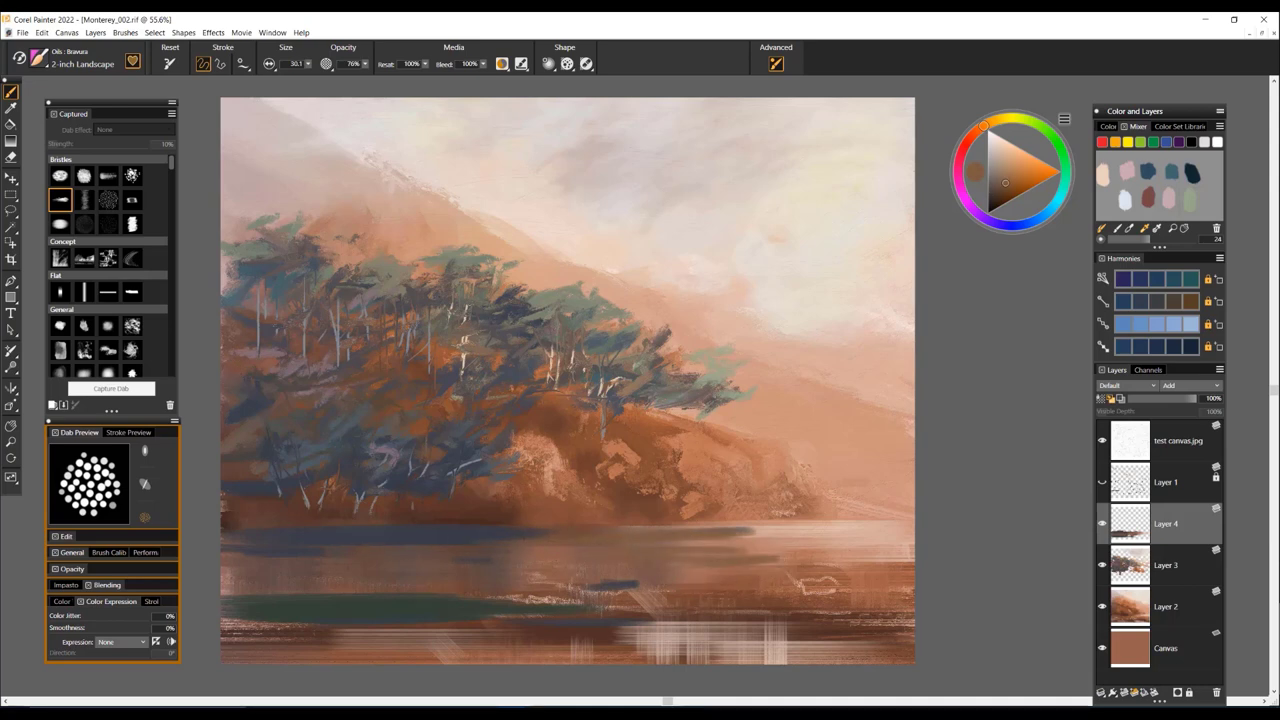
left_click_drag(354, 560, 506, 560)
left_click_drag(502, 640, 434, 643)
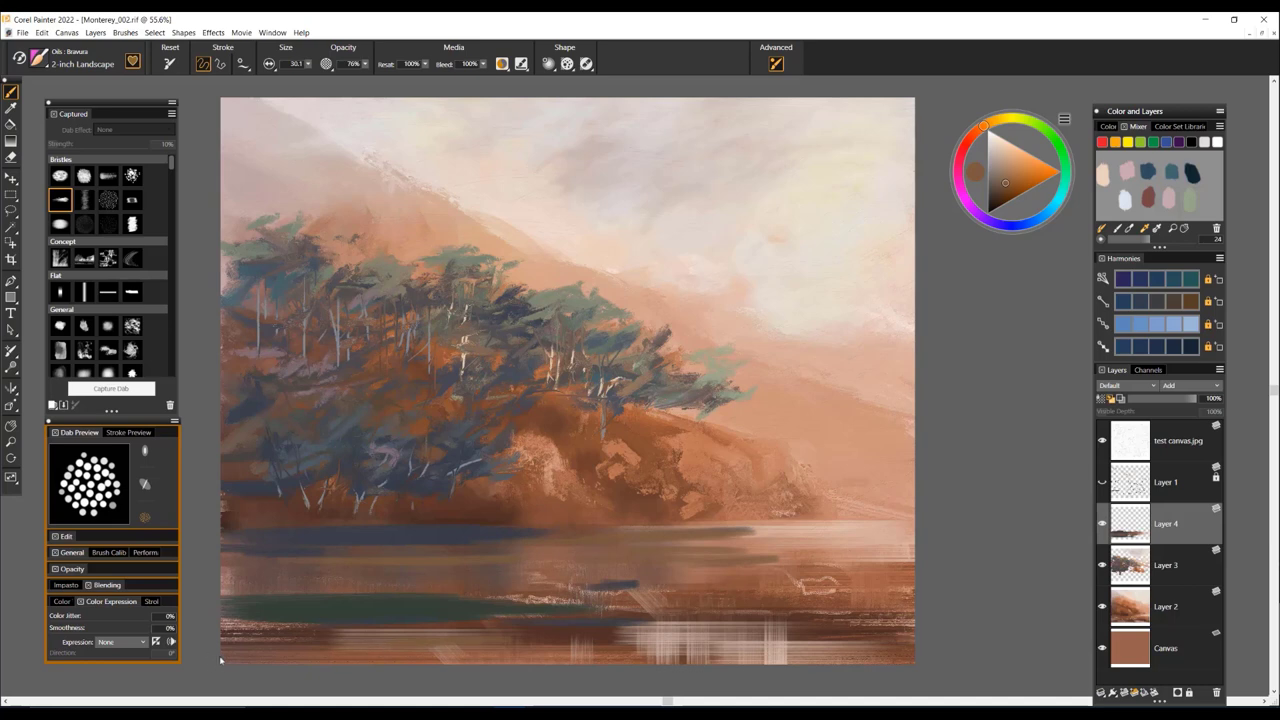
Paint a cluster of near-black rocks in the middle of the water with the 2-inch Landscape brush
left_click(674, 598)
left_click_drag(683, 596, 691, 581)
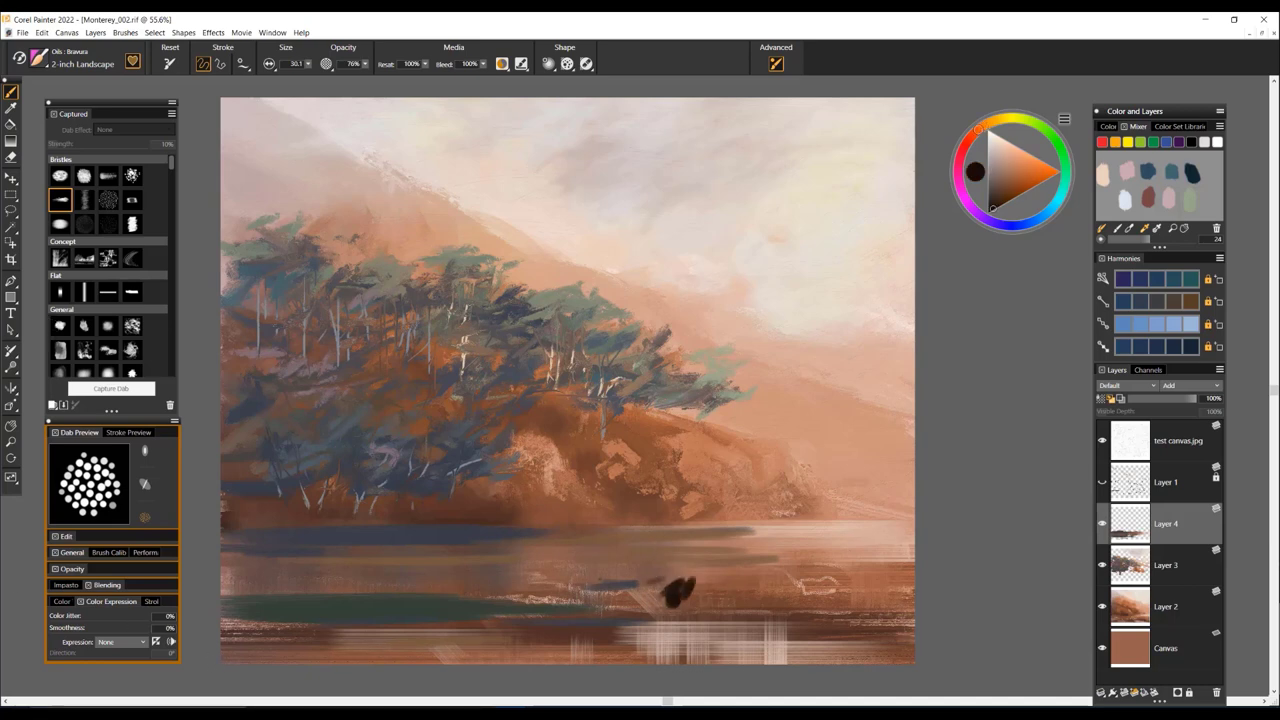
mouse_move(592, 583)
left_mouse_down()
mouse_move(762, 597)
mouse_move(702, 588)
left_mouse_up()
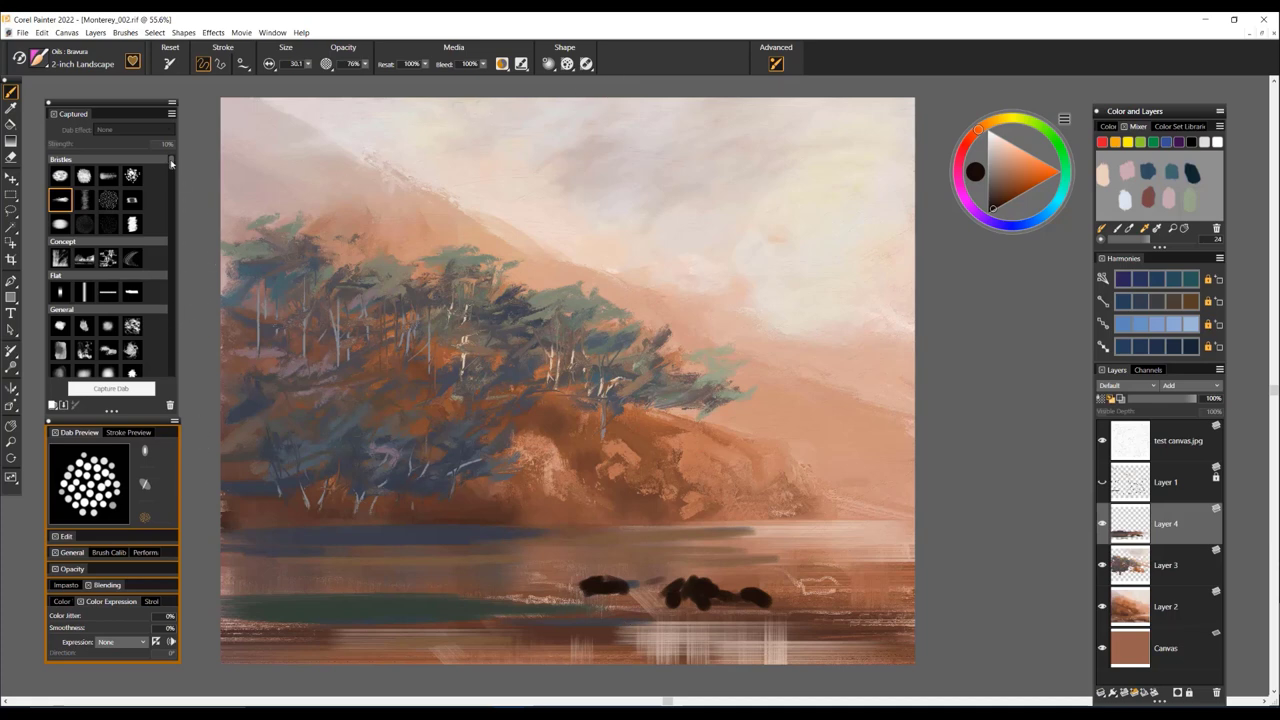
Switch to the Speckle dab at size 81.5, texture the hillside with sampled orange, and brush sampled near-black around the water rocks
left_click_drag(171, 163, 172, 173)
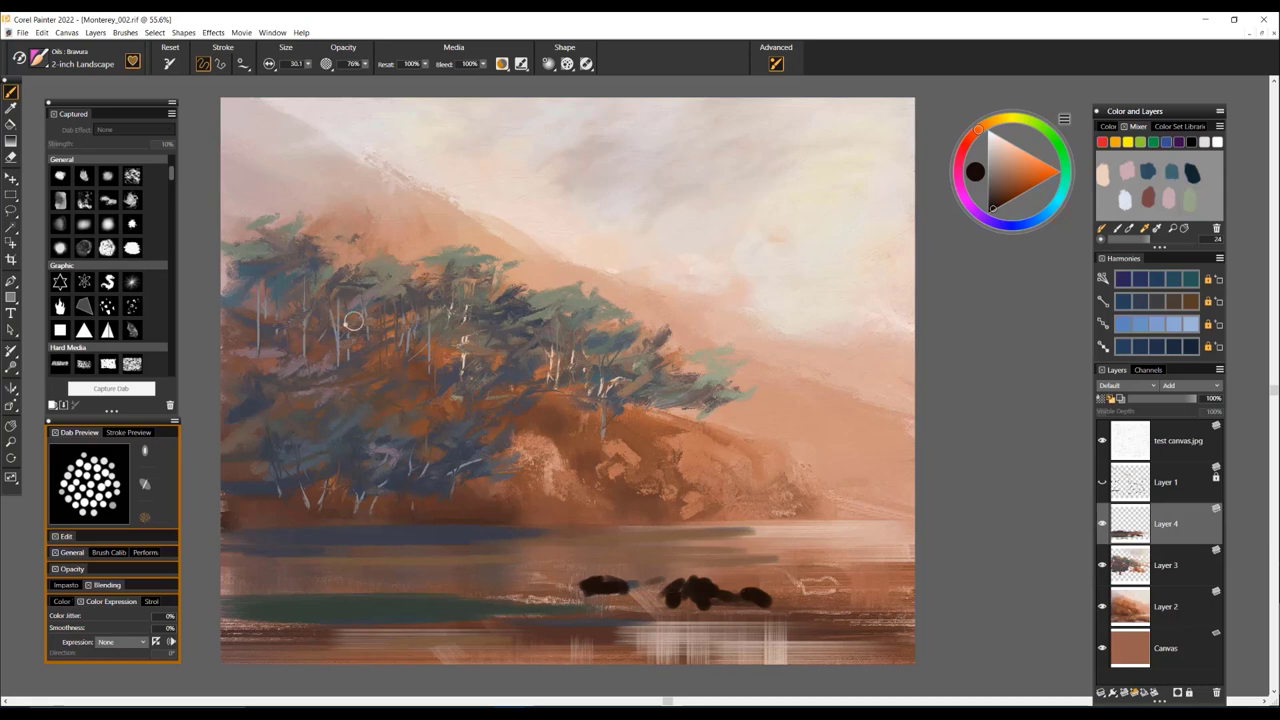
left_click(132, 306)
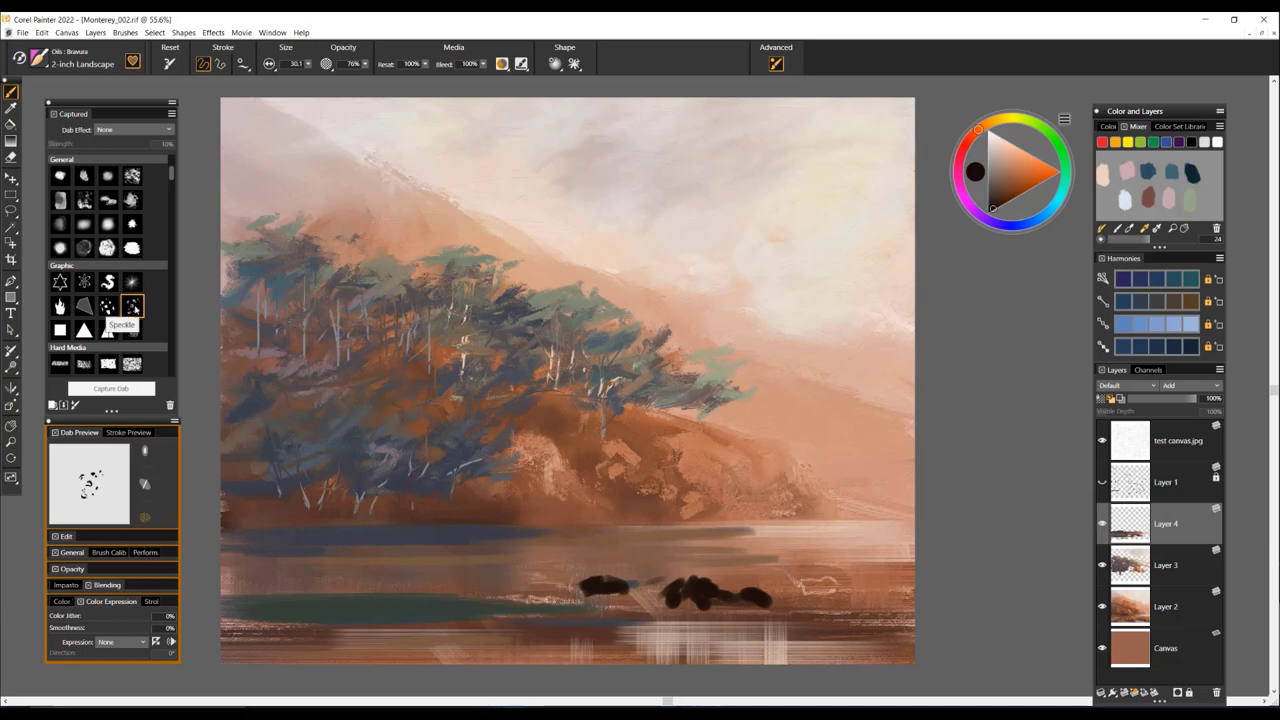
left_click_drag(690, 547, 668, 527)
left_click(645, 487, "alt")
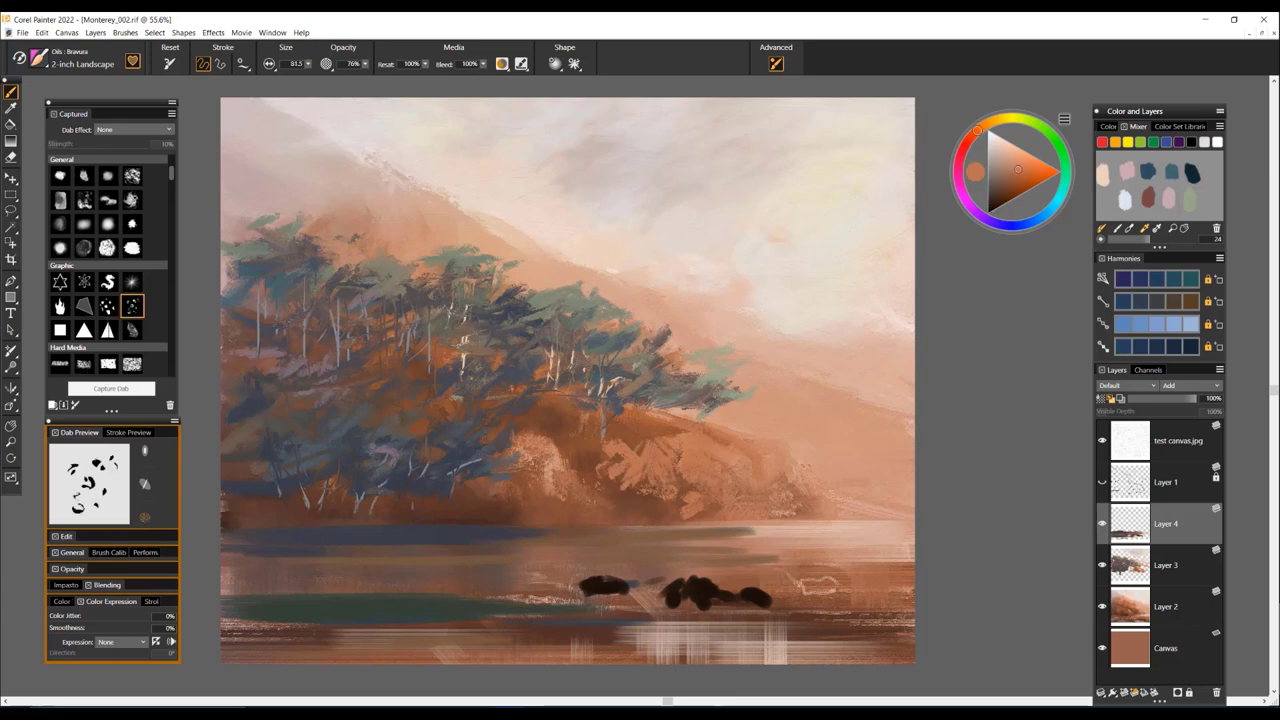
left_click(675, 600, "alt")
mouse_move(646, 604)
left_mouse_down()
mouse_move(805, 596)
mouse_move(515, 608)
left_mouse_up()
left_click(399, 575)
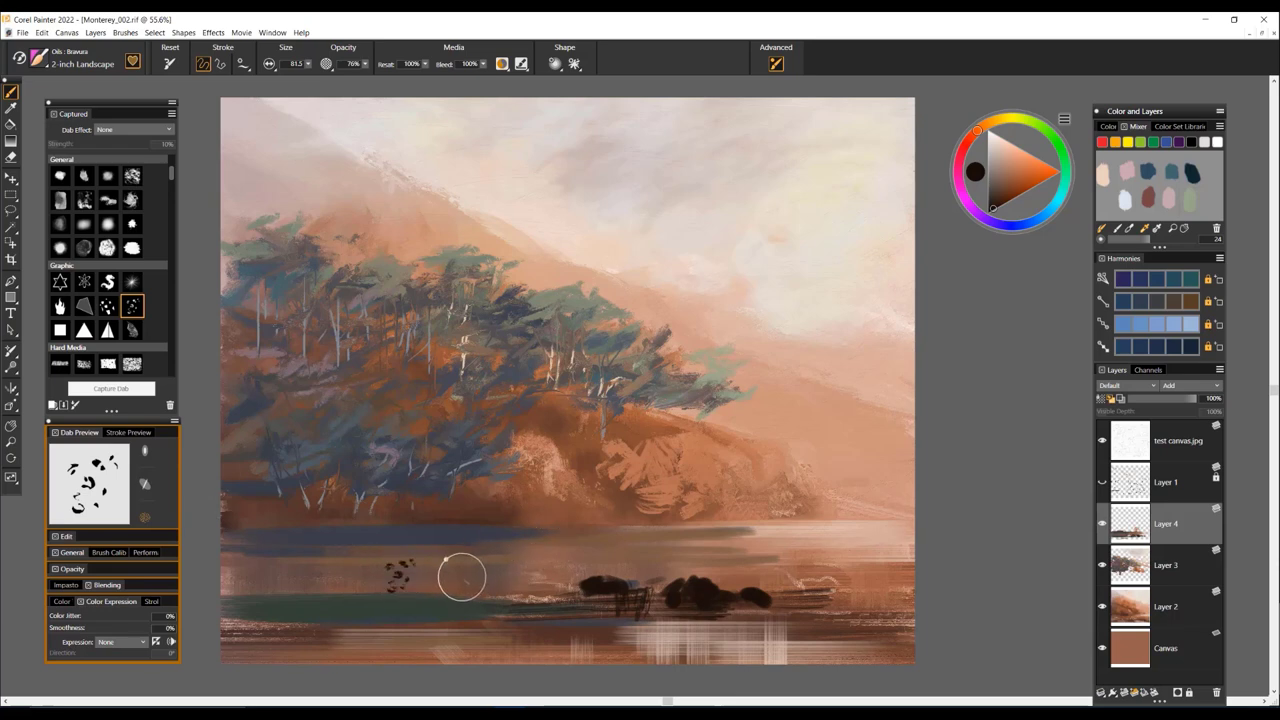
left_click(460, 577)
left_click(504, 577)
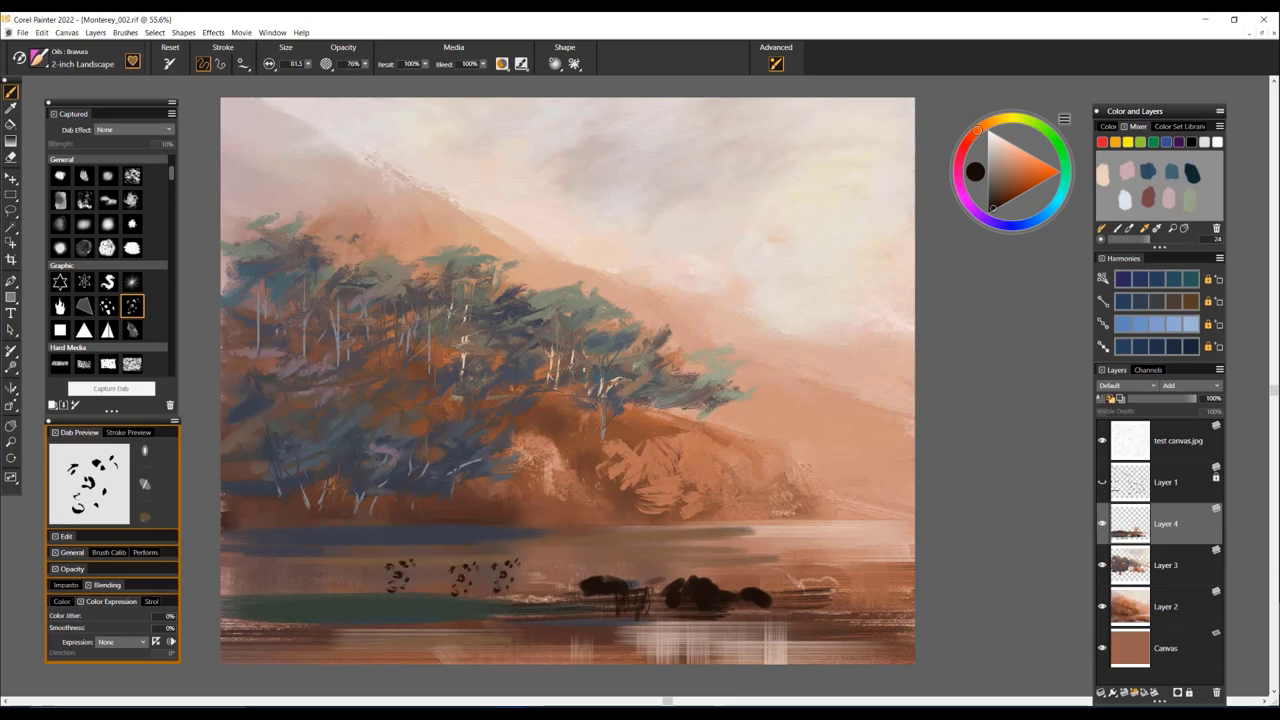
left_click(548, 574)
key("ctrl+z")
key("ctrl+z")
Speckle sampled brown over the hillside and scatter near-black and brown speckles around the rocks and into the lower-left water
left_click(563, 493, "alt")
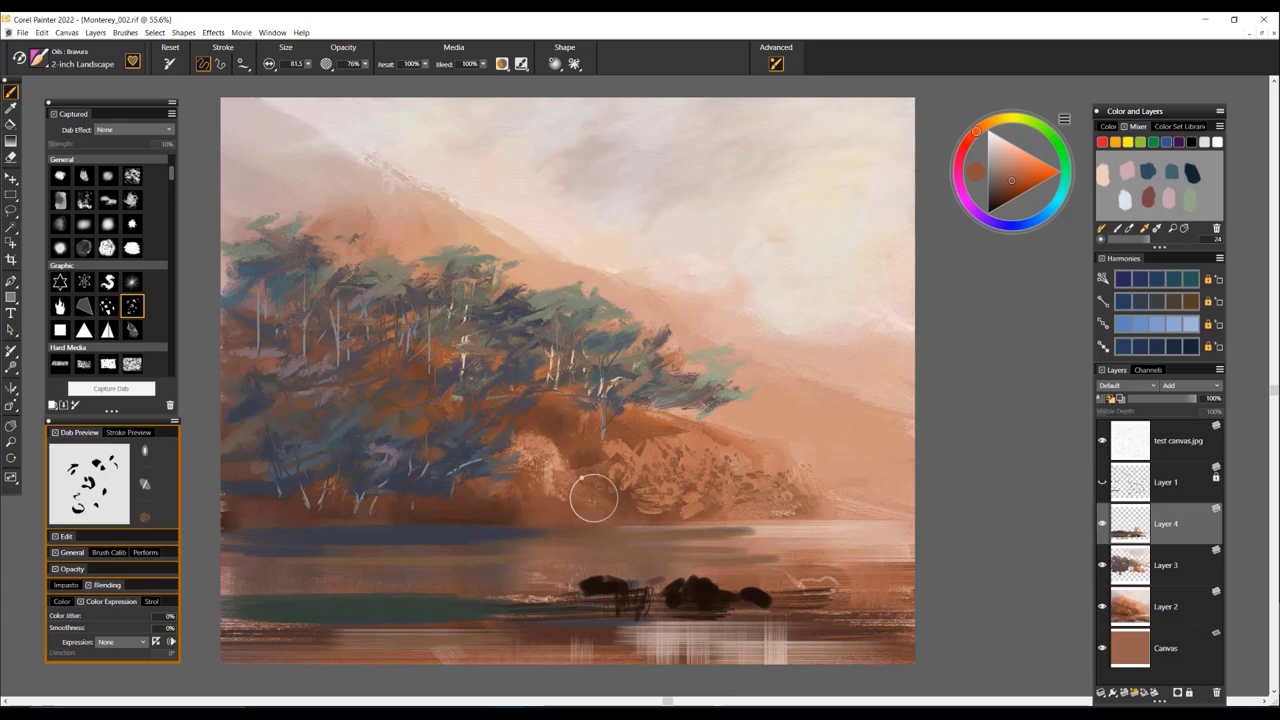
left_click(603, 587, "alt")
left_click_drag(597, 594, 573, 592)
left_click_drag(571, 593, 540, 592)
left_click(563, 604)
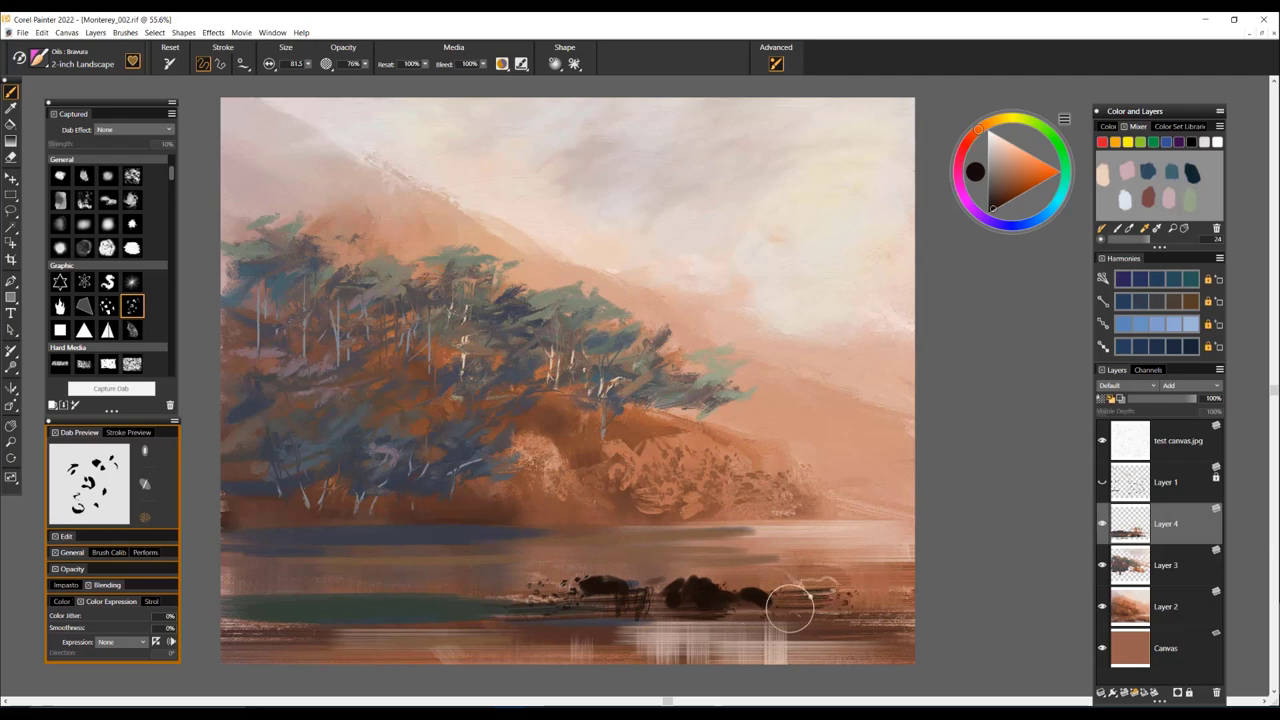
left_click(464, 610)
left_click(410, 615)
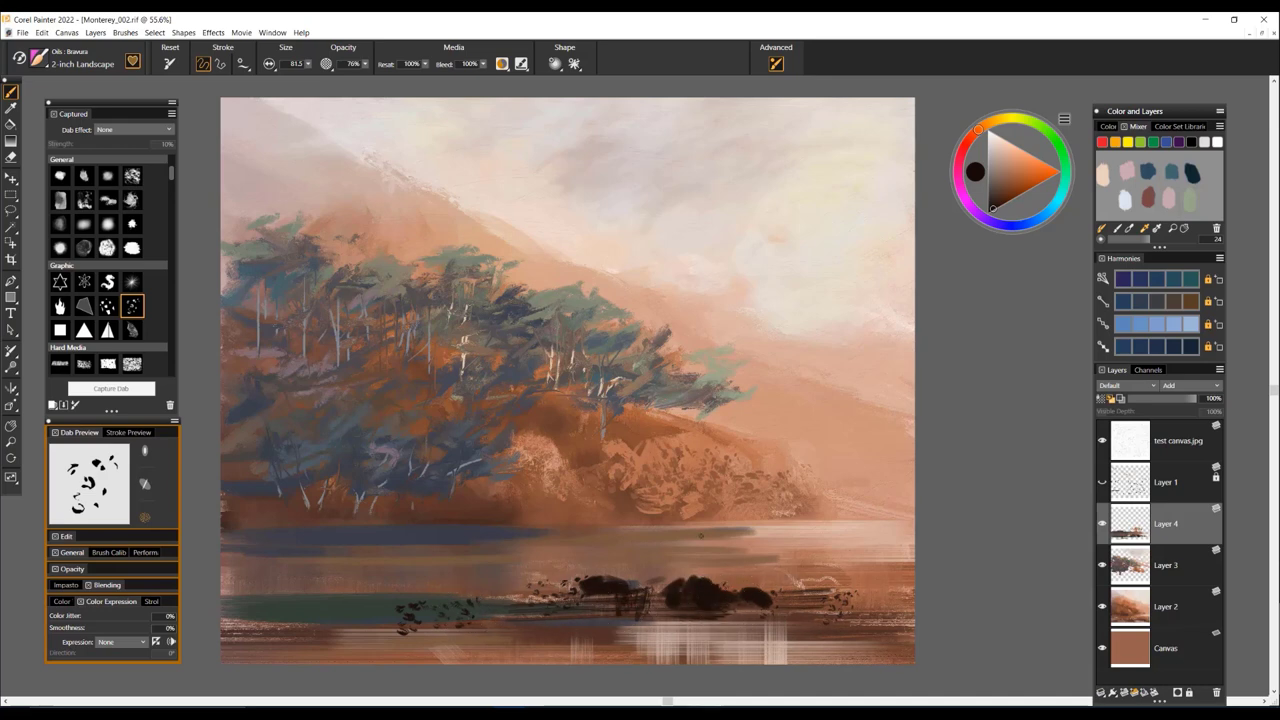
left_click(698, 585, "alt")
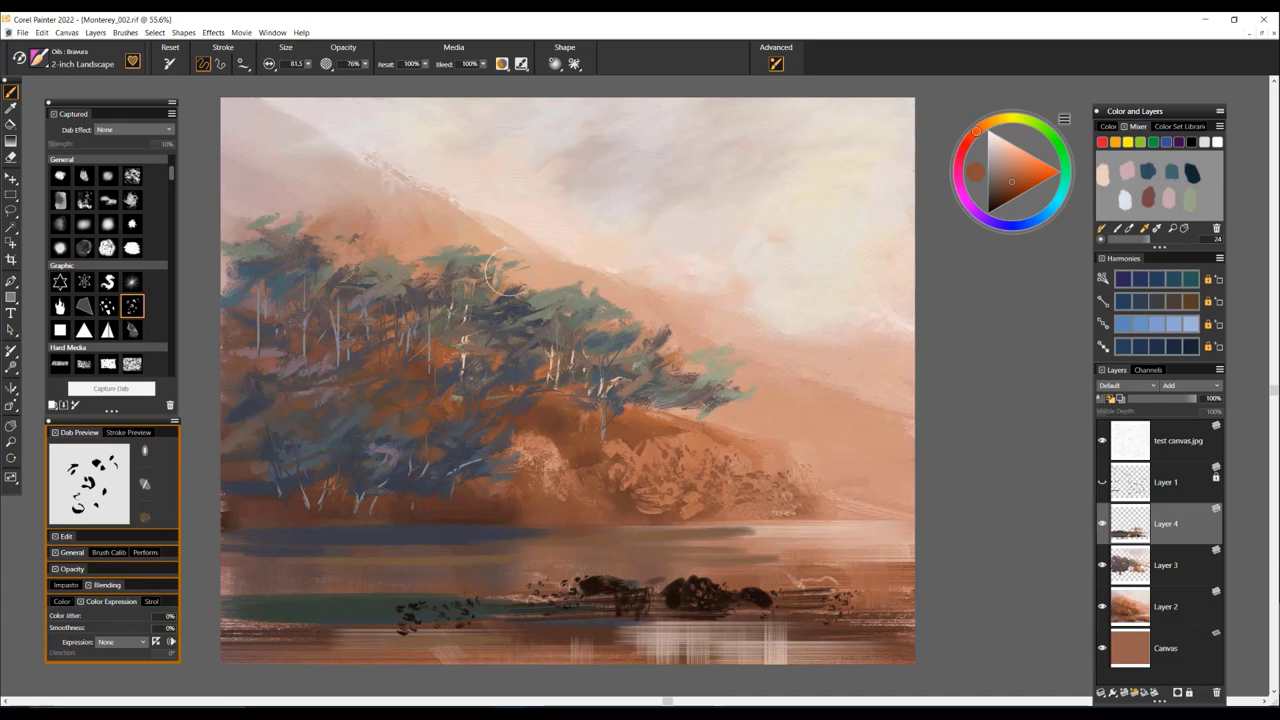
Switch to the Rag Blender and soften the bases of the rocks and the speckles beside them at size 77.8
left_click(36, 61)
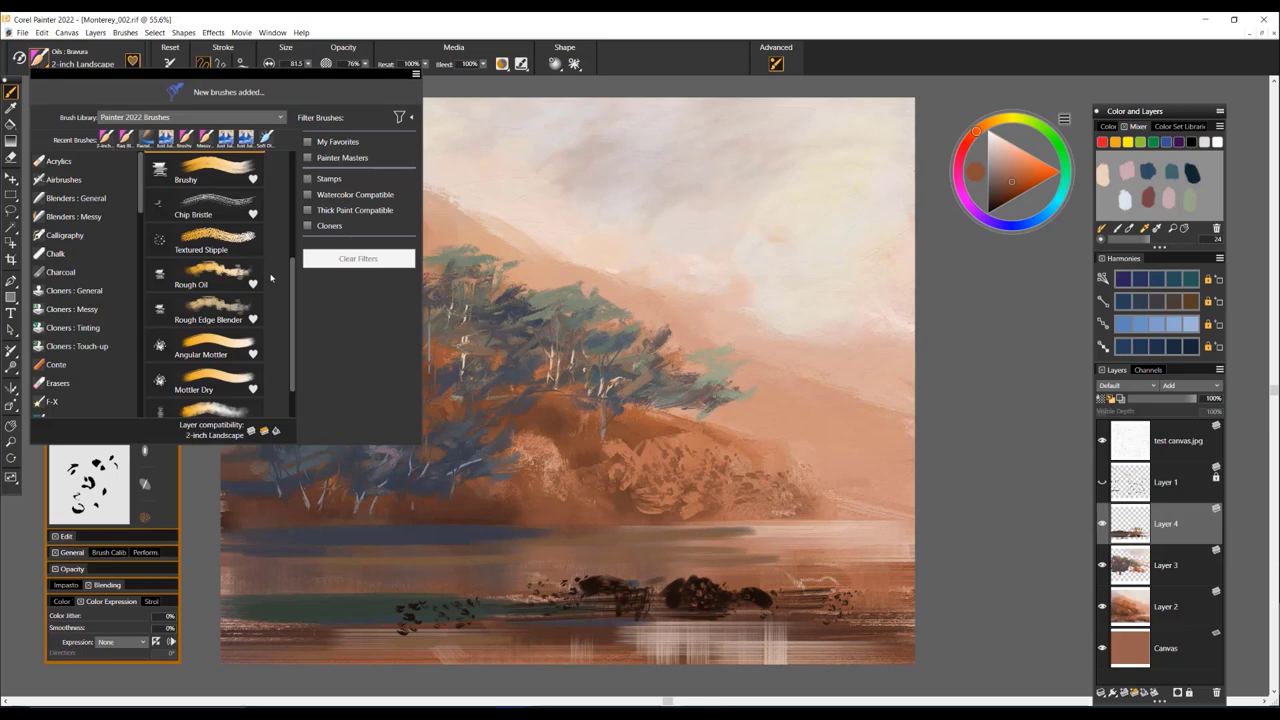
mouse_move(292, 296)
left_mouse_down()
mouse_move(298, 183)
mouse_move(298, 381)
left_mouse_up()
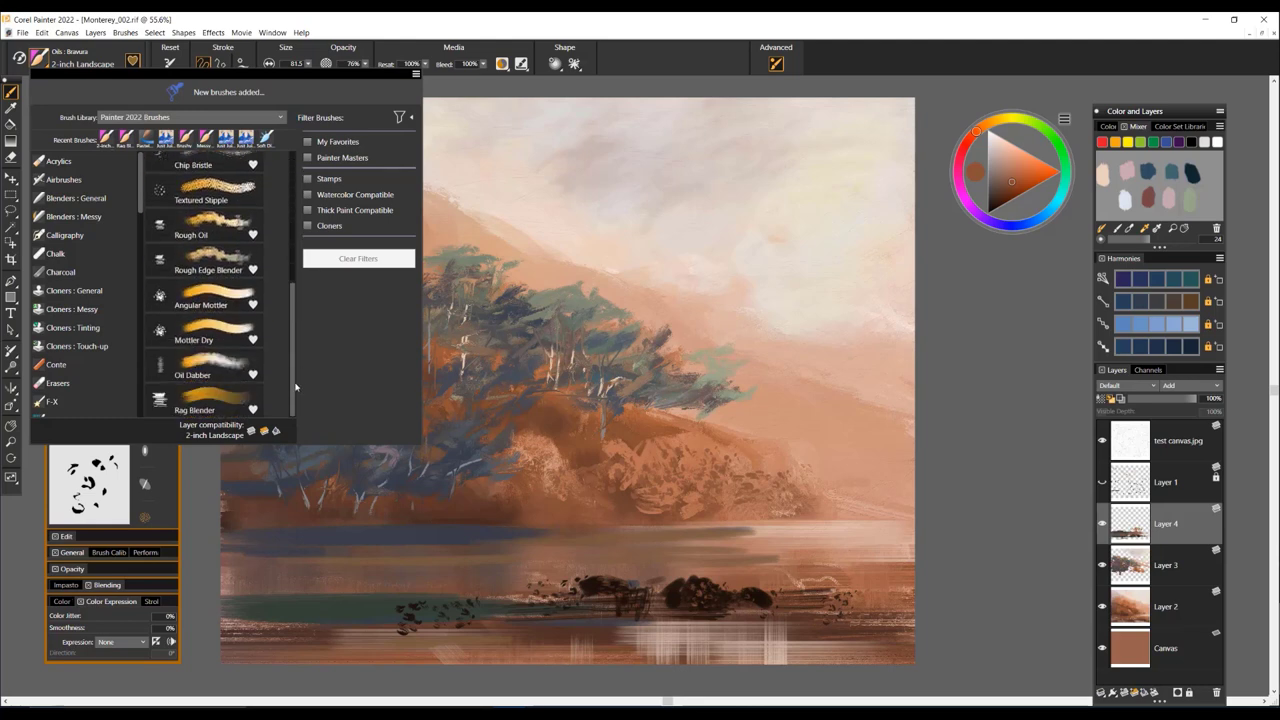
left_click(220, 404)
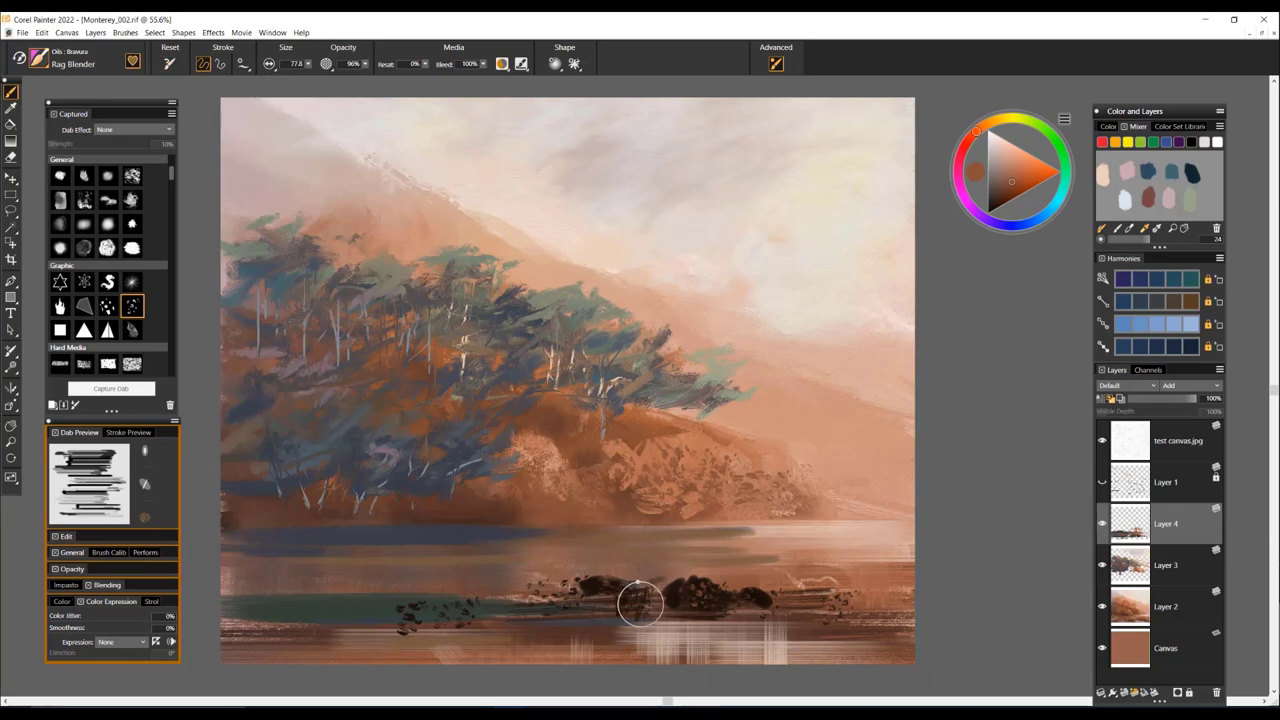
left_click_drag(634, 625, 643, 640)
left_click_drag(712, 600, 898, 602)
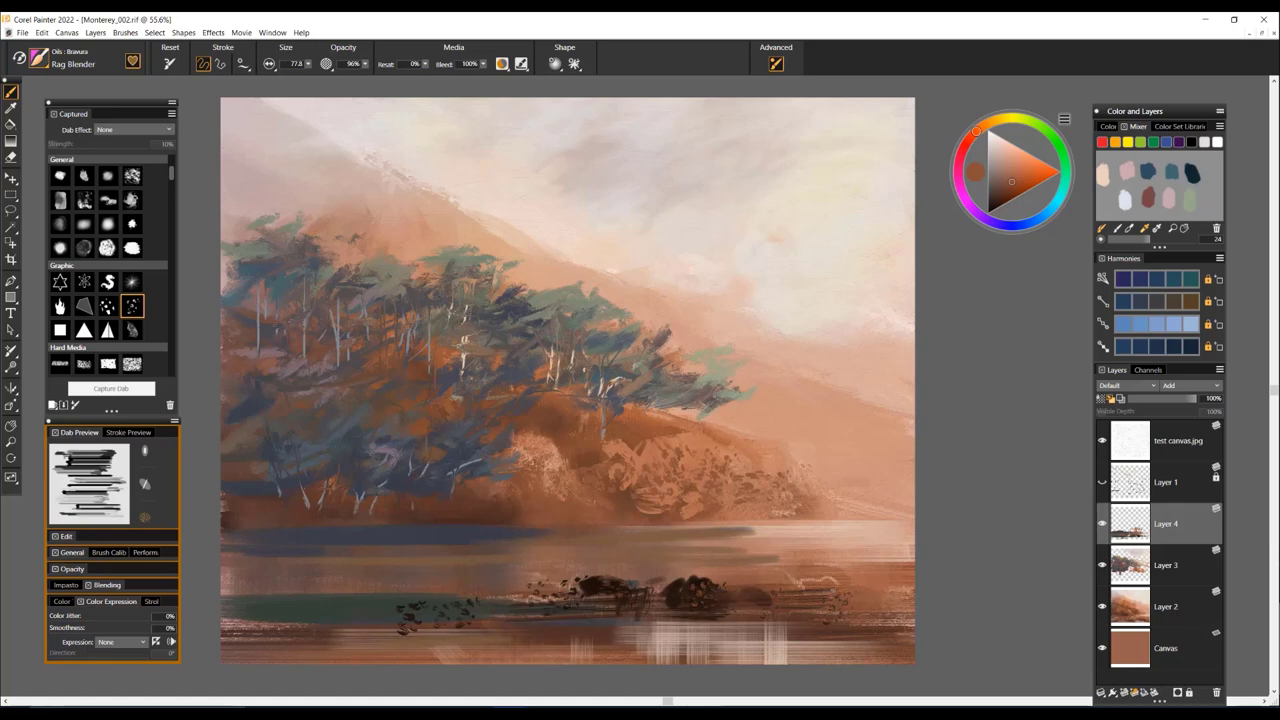
Reduce the Rag Blender to size 43.2 and smooth the lower-left speckles and the dark blue shoreline band horizontally
left_click_drag(537, 617, 549, 616, "ctrl+alt")
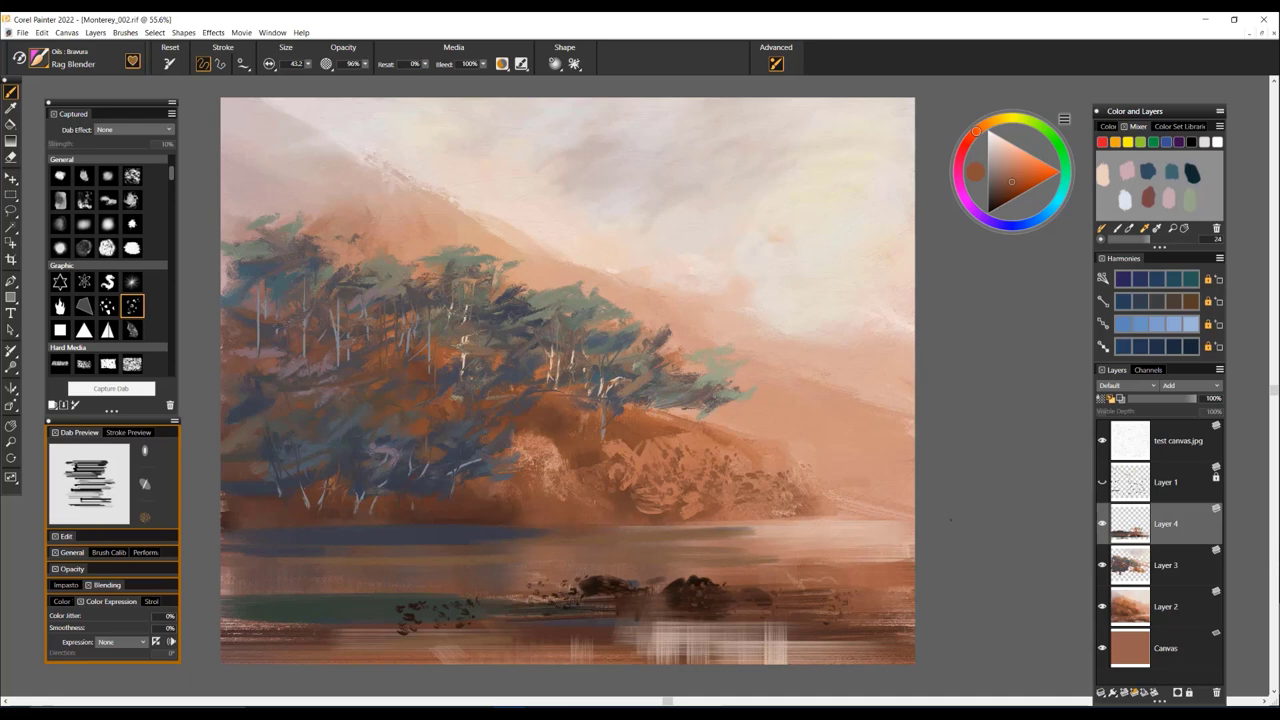
left_click_drag(462, 630, 362, 632)
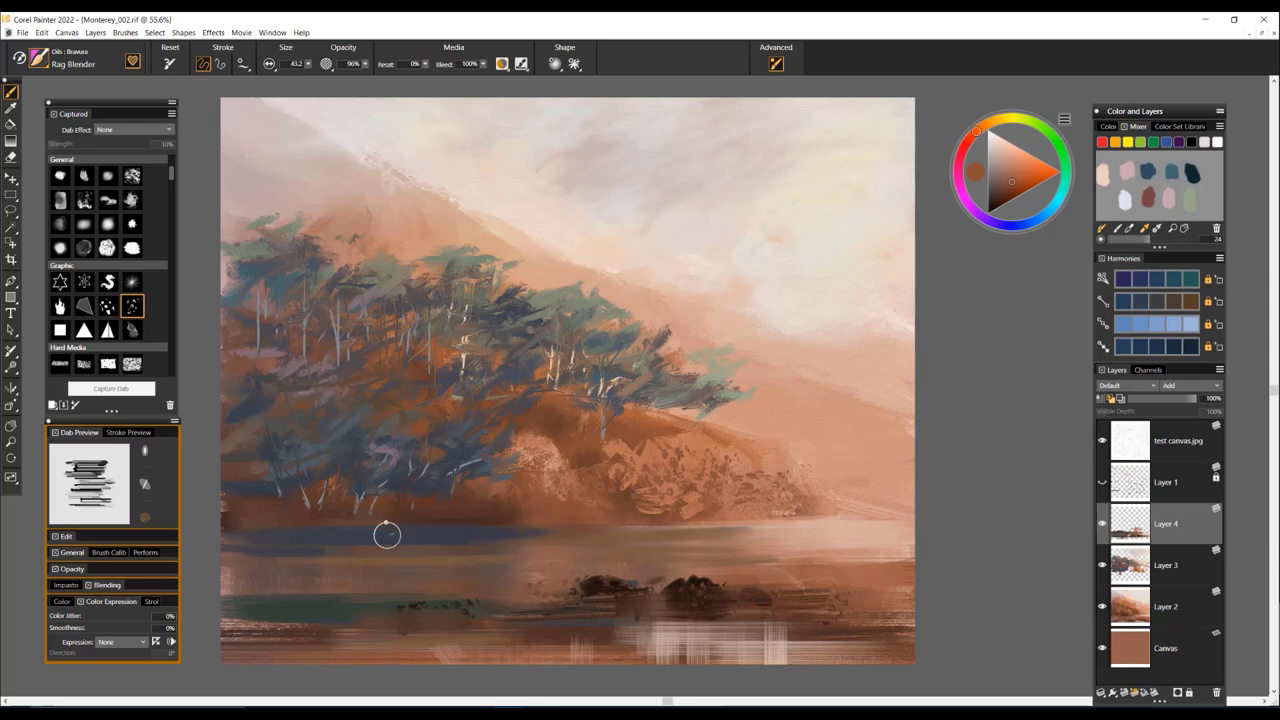
left_click_drag(500, 534, 552, 537)
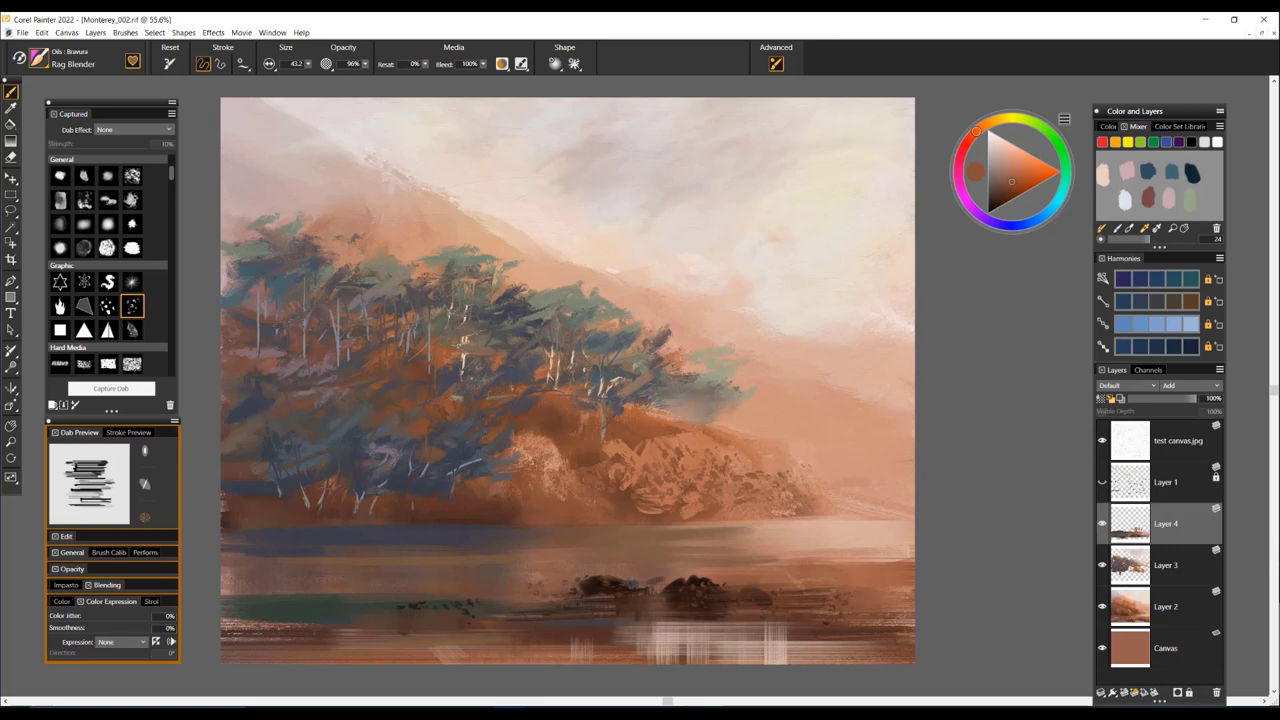
Blend the pale vertical streaks in the foreground water below the rocks into soft reflections
mouse_move(727, 648)
left_mouse_down()
mouse_move(868, 644)
mouse_move(752, 641)
left_mouse_up()
left_click_drag(672, 637, 826, 637)
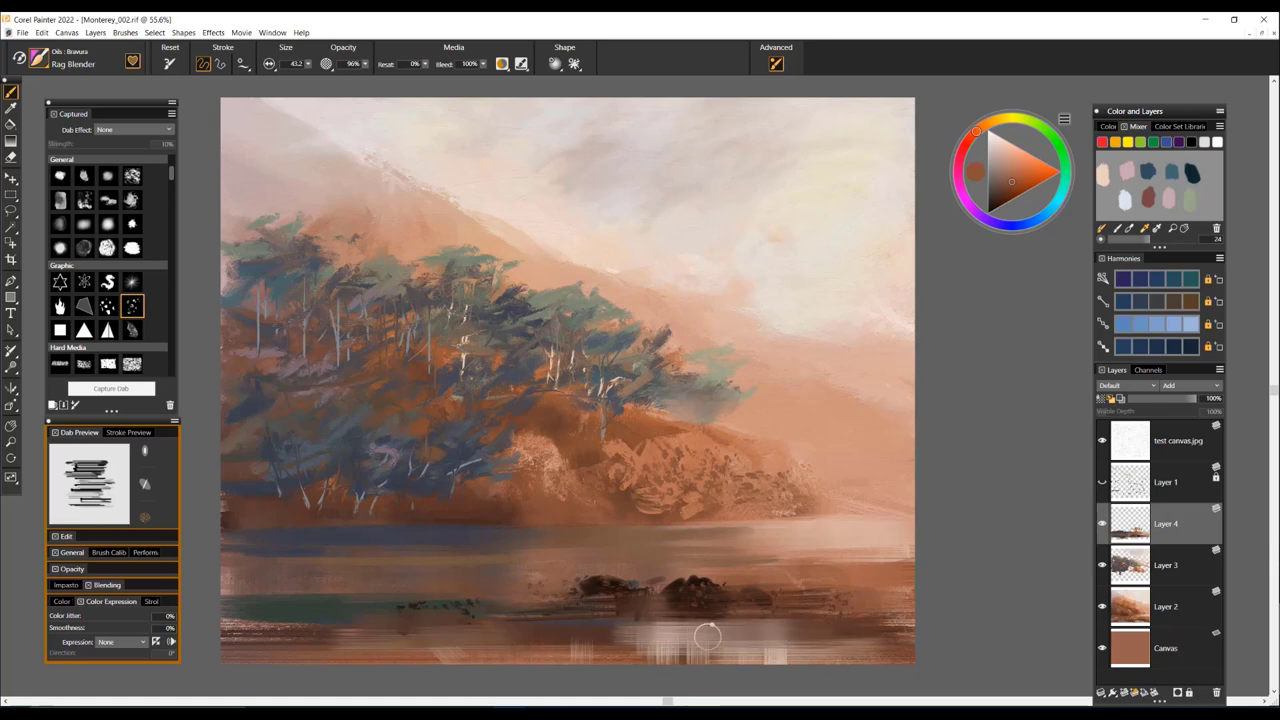
mouse_move(690, 648)
left_mouse_down()
mouse_move(901, 640)
mouse_move(758, 642)
left_mouse_up()
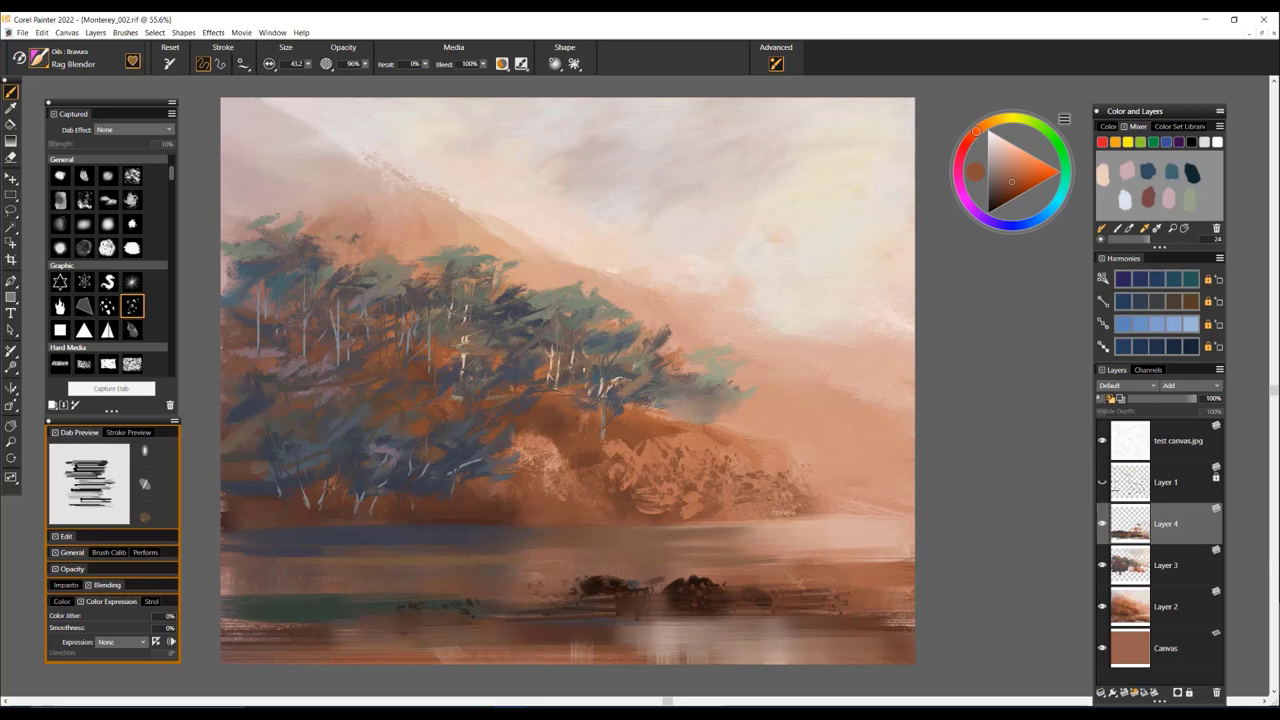
mouse_move(670, 648)
left_mouse_down()
mouse_move(874, 639)
mouse_move(846, 618)
left_mouse_up()
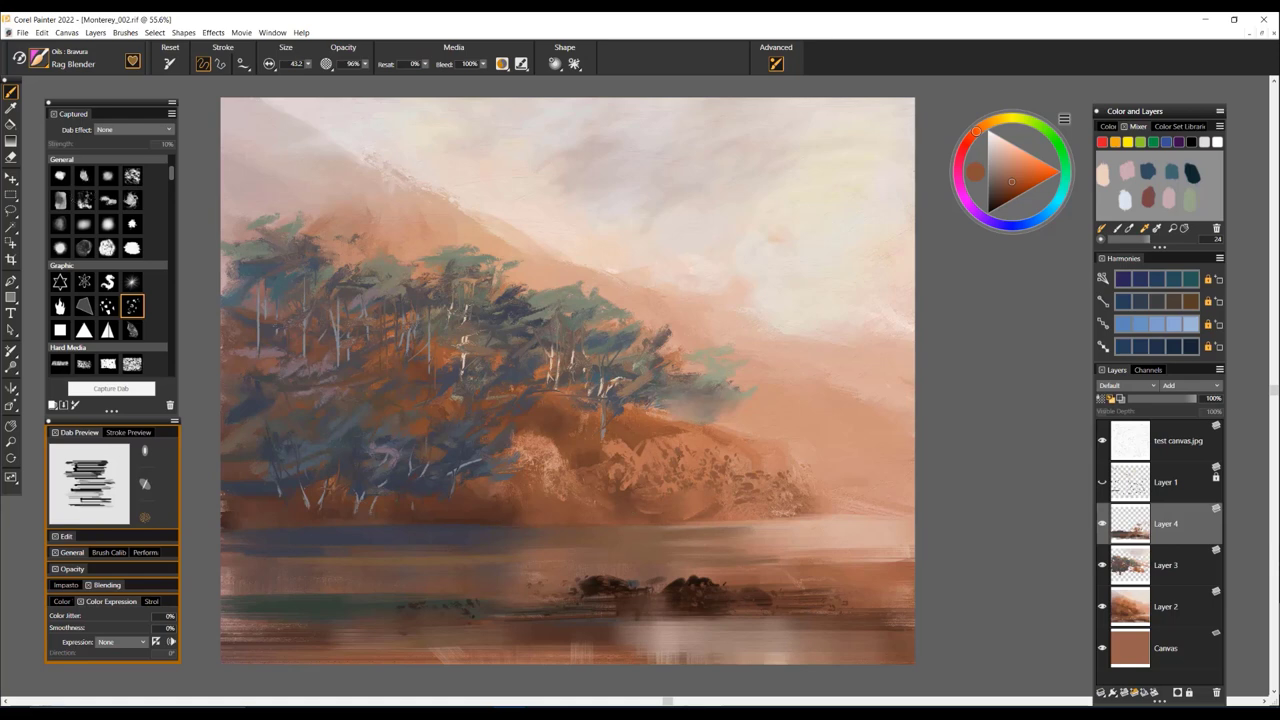
Switch to the Just Juicy brush, reset it, choose the scattered angular-shapes dab, and stamp sampled near-black over the lower-left water speckles
key("1")
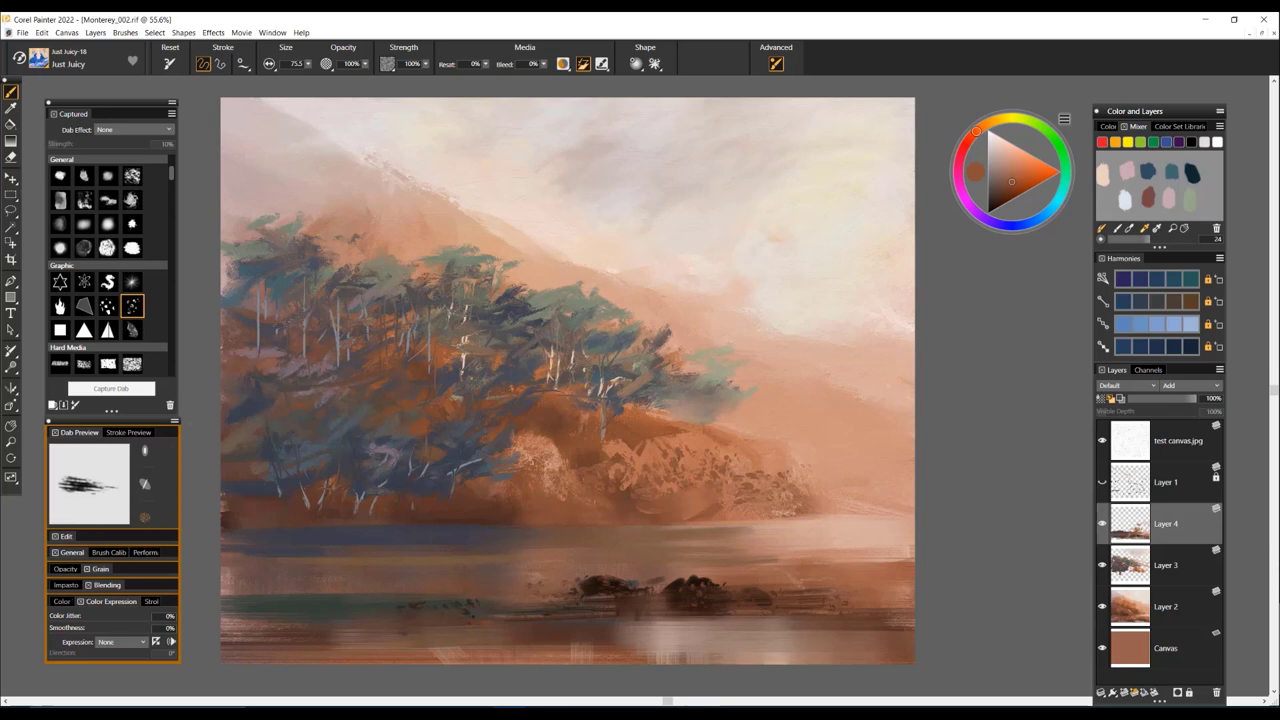
left_click(170, 63)
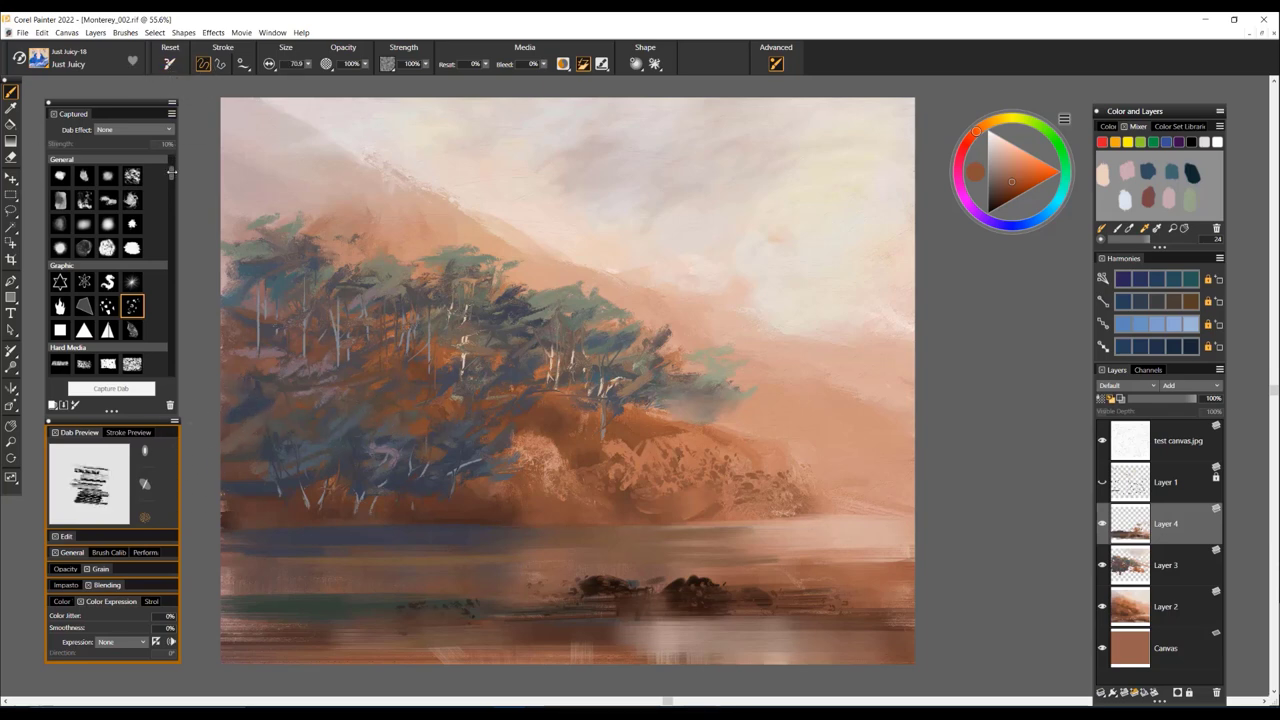
left_click_drag(172, 175, 176, 182)
left_click(107, 241)
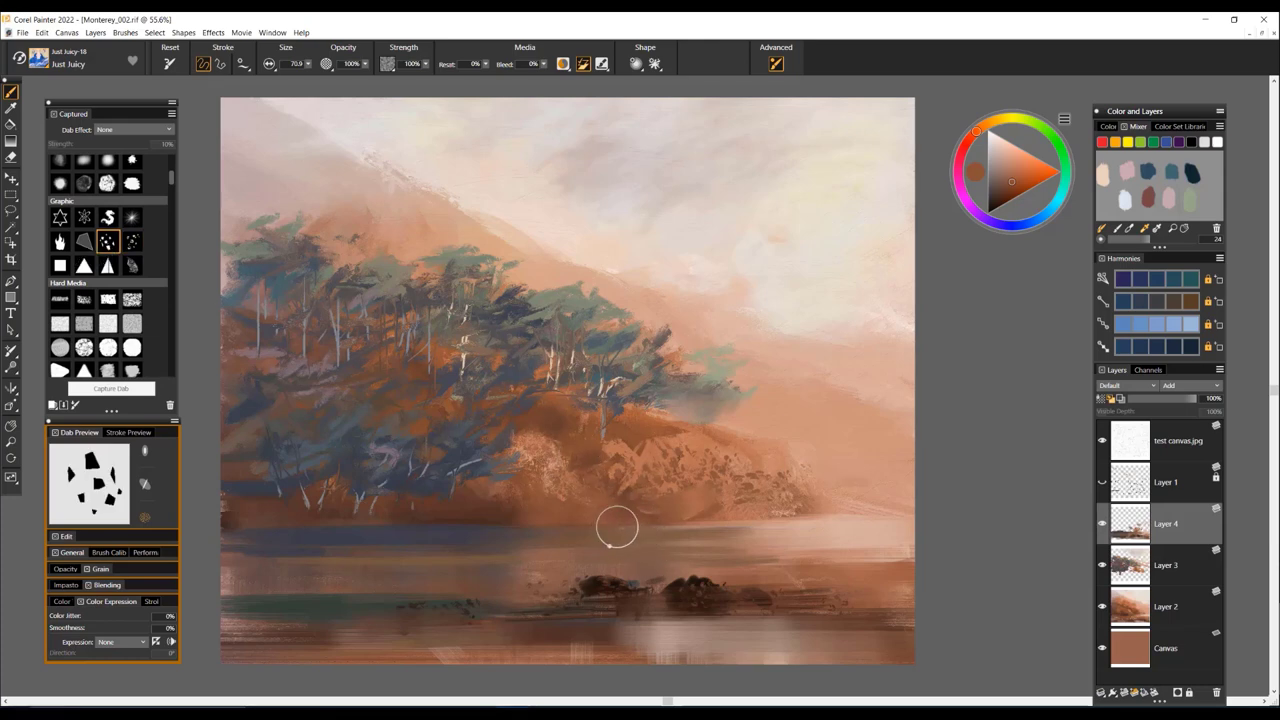
left_click(595, 586, "alt")
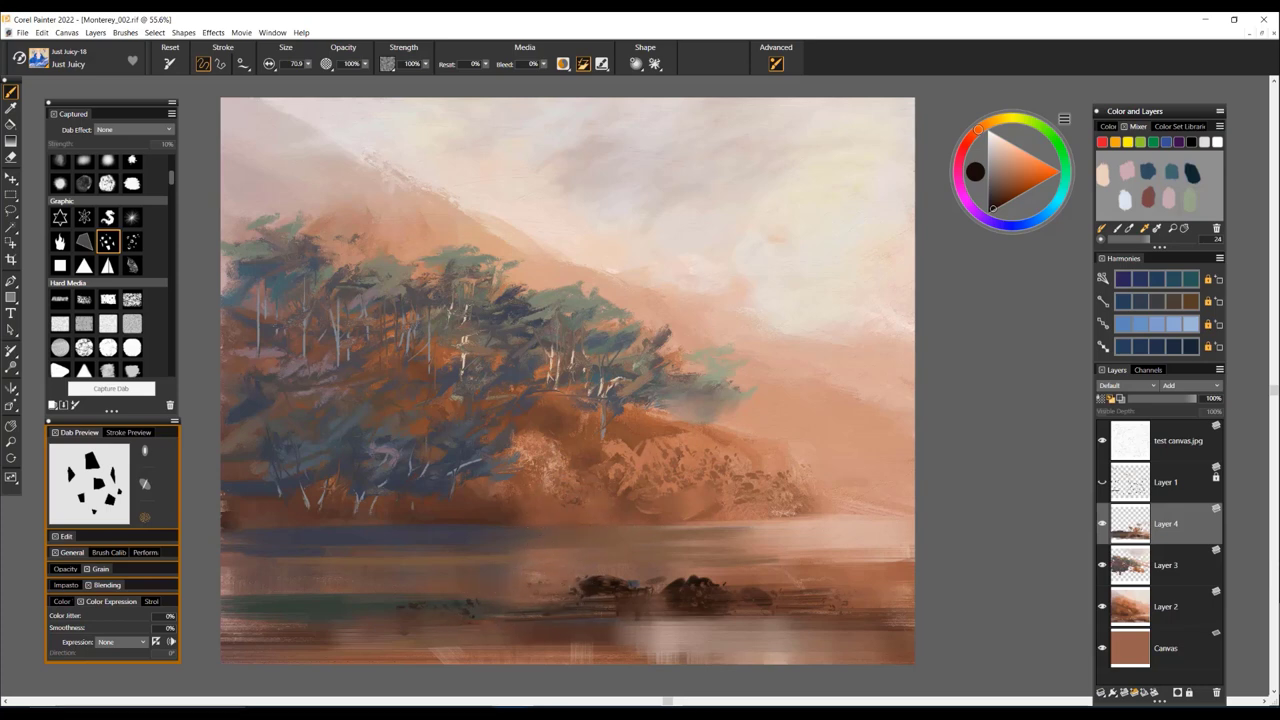
left_click(451, 615)
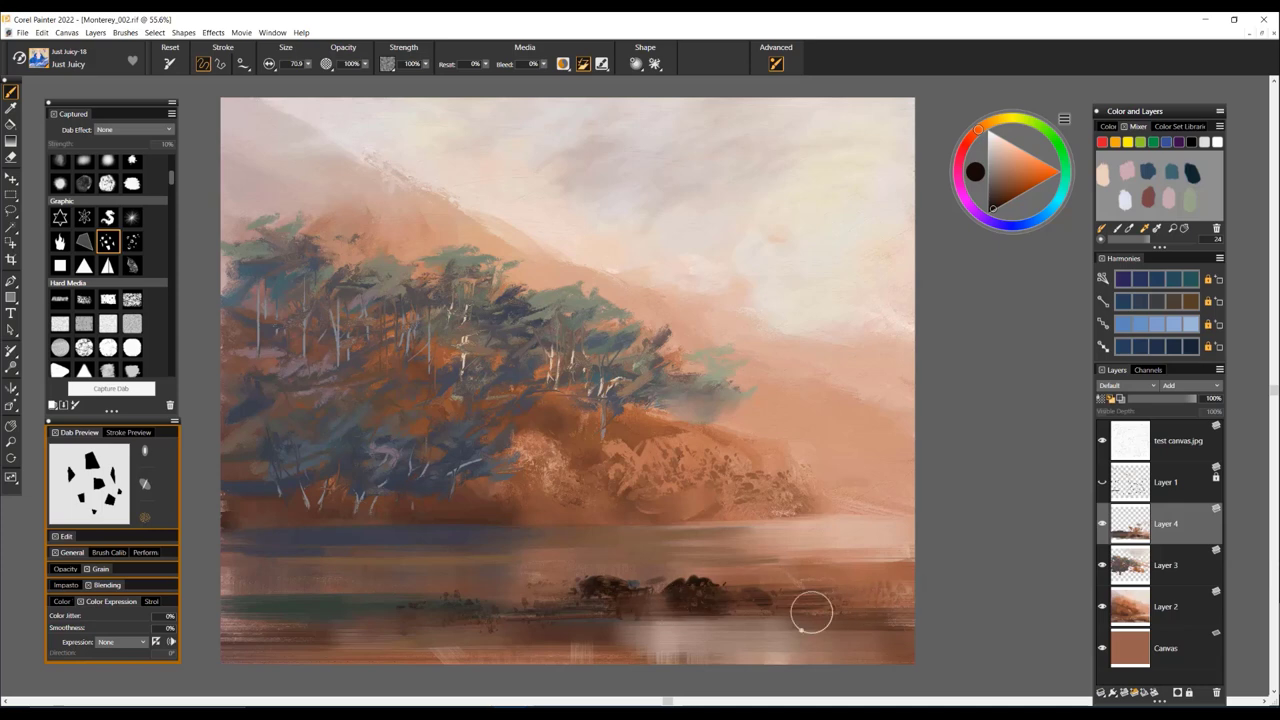
Sample near-black and reddish brown and stamp shrub-like texture over the hillside above the right-hand shoreline
left_click(818, 551, "alt")
left_click(598, 587, "alt")
left_click(689, 497)
left_click(714, 481)
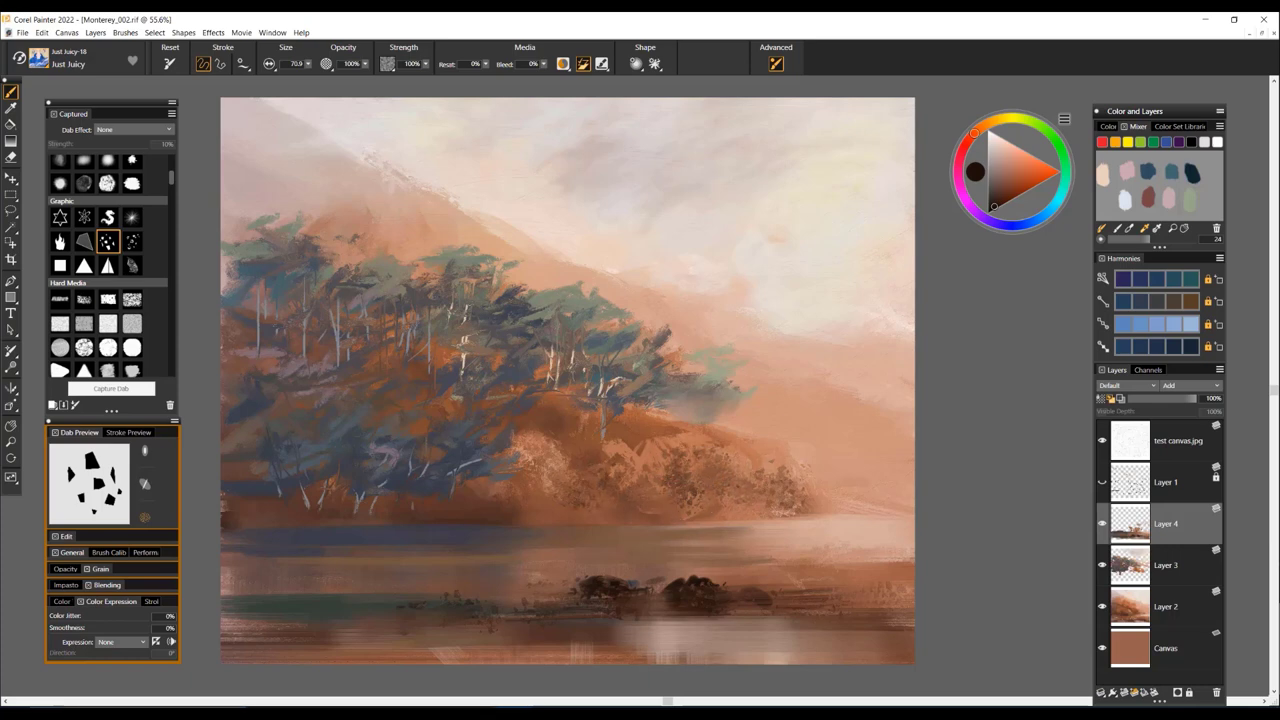
left_click(710, 471, "alt")
left_click_drag(712, 472, 772, 509)
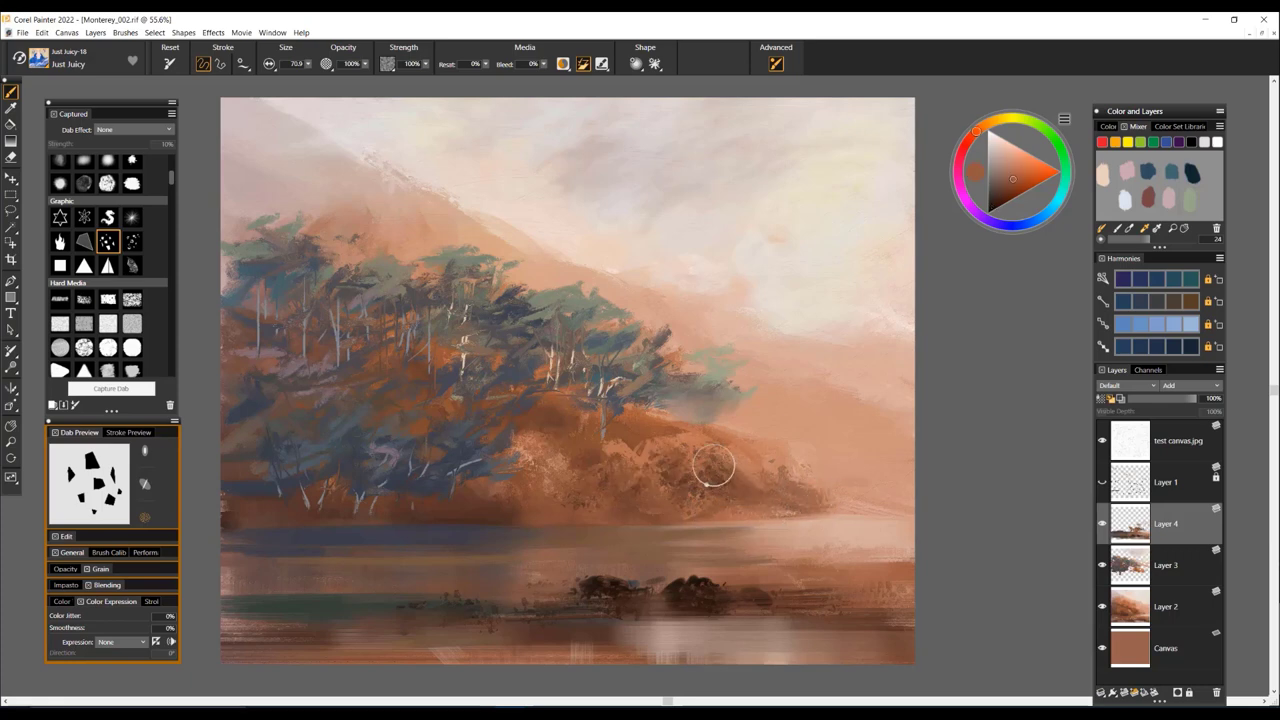
Choose the cloud-shaped Natural dab, sample a dark blue-gray from the trees, and paint a diagonal cloud streak across the sky
left_click(618, 344, "alt")
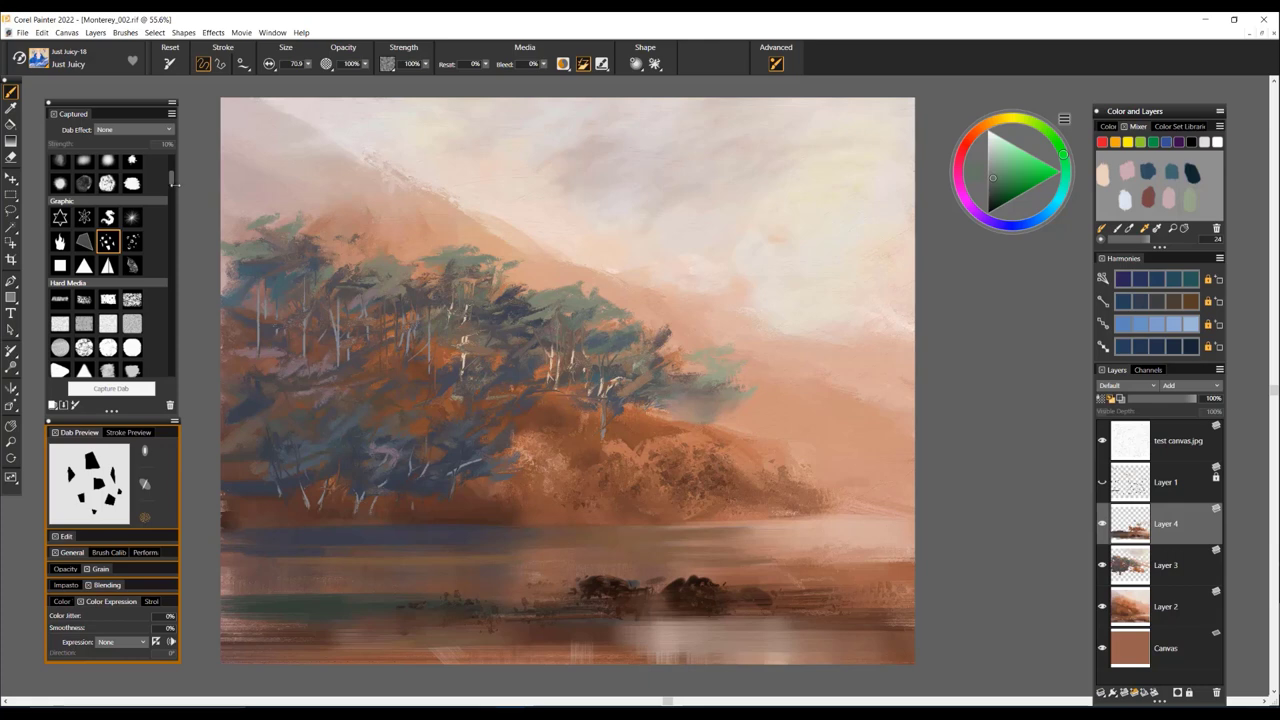
left_click_drag(171, 177, 171, 205)
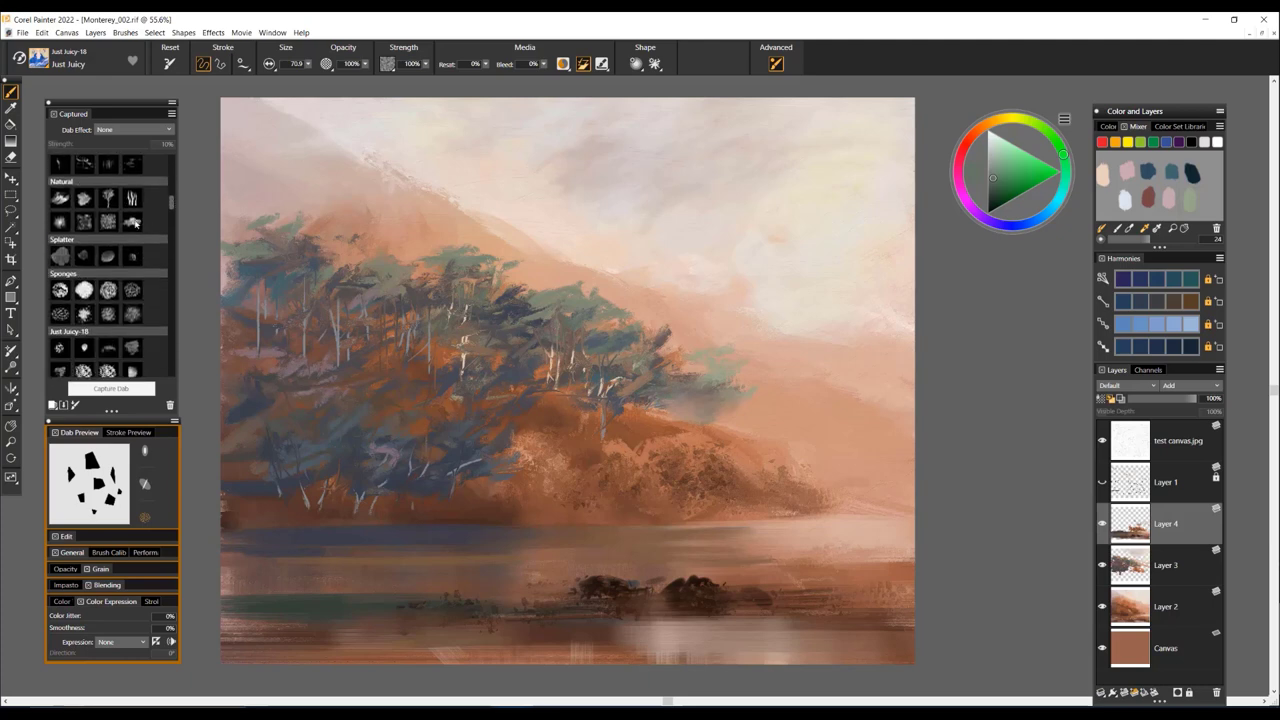
left_click(133, 222)
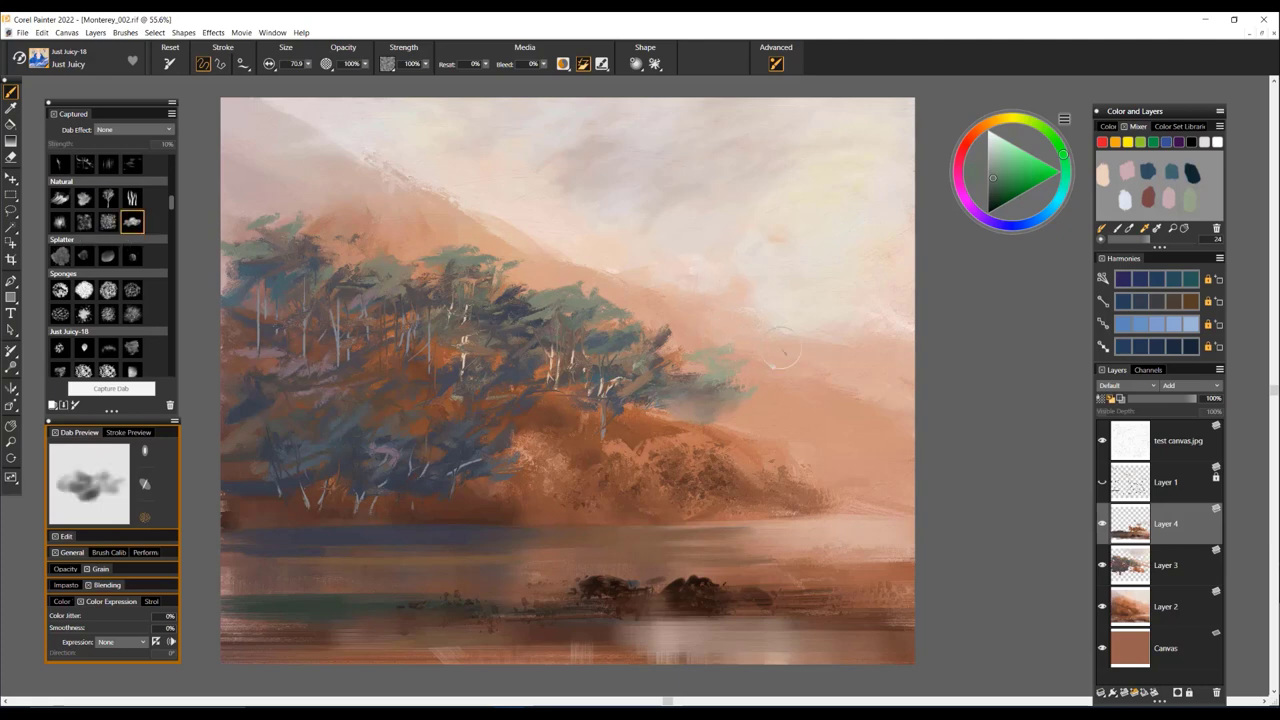
left_click(612, 344, "alt")
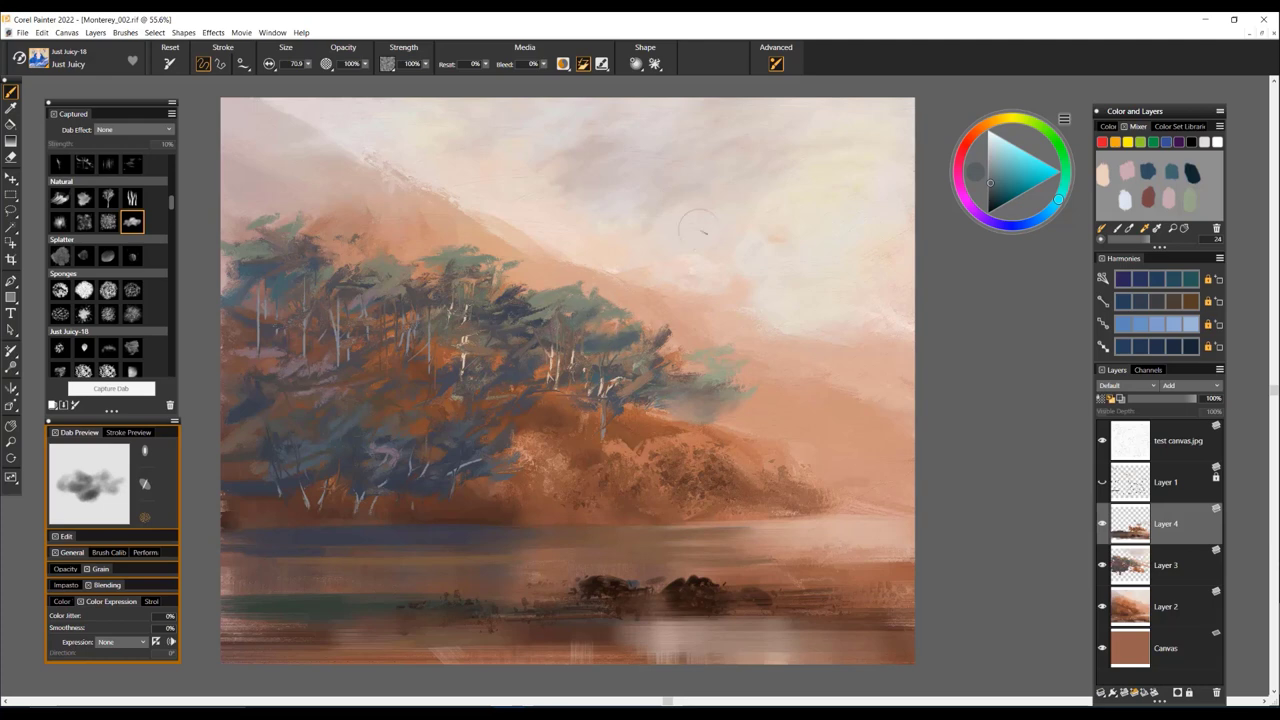
mouse_move(676, 197)
left_mouse_down()
mouse_move(598, 230)
mouse_move(621, 210)
mouse_move(676, 214)
mouse_move(649, 207)
mouse_move(577, 231)
mouse_move(700, 186)
left_mouse_up()
Soften the dark cloud streak with sampled pale cream and peach sky colors, enlarging the brush to size 246.9
left_click(648, 208, "alt")
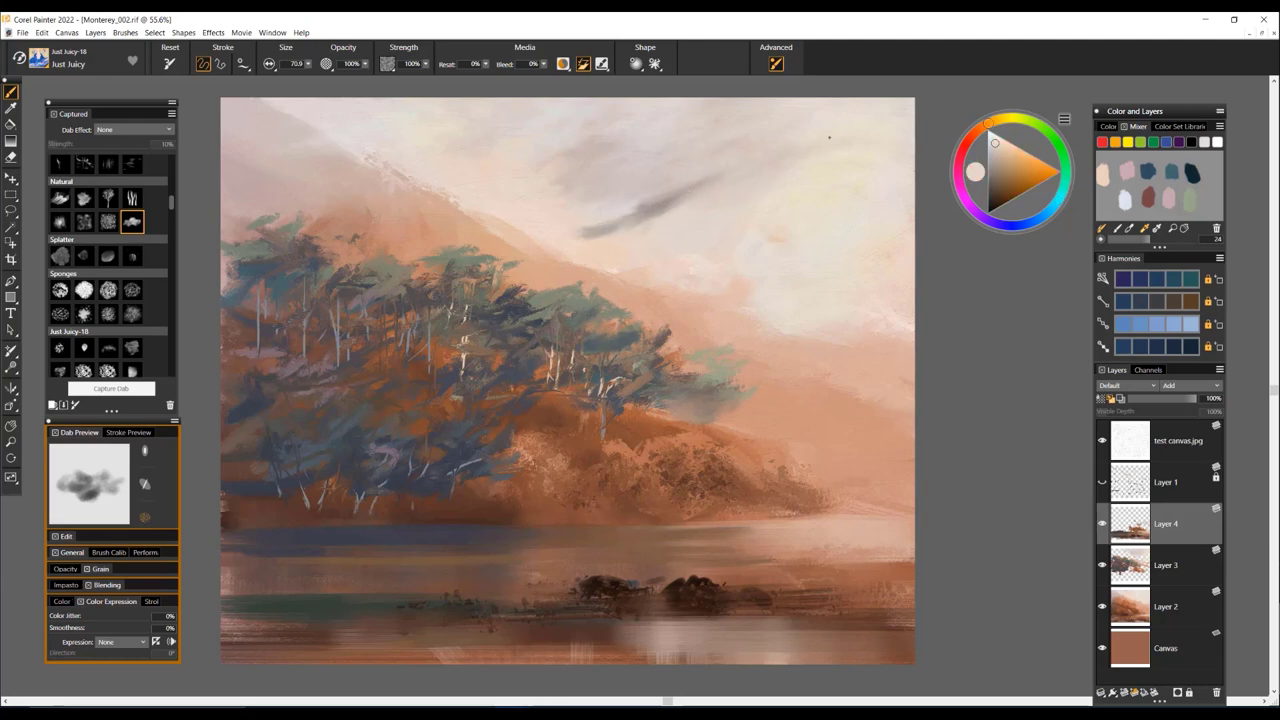
mouse_move(621, 219)
left_mouse_down()
mouse_move(664, 220)
mouse_move(580, 238)
left_mouse_up()
mouse_move(660, 214)
left_mouse_down()
mouse_move(695, 224)
mouse_move(733, 240)
mouse_move(667, 228)
mouse_move(657, 211)
mouse_move(793, 174)
mouse_move(587, 220)
mouse_move(668, 190)
left_mouse_up()
left_click(698, 237, "alt")
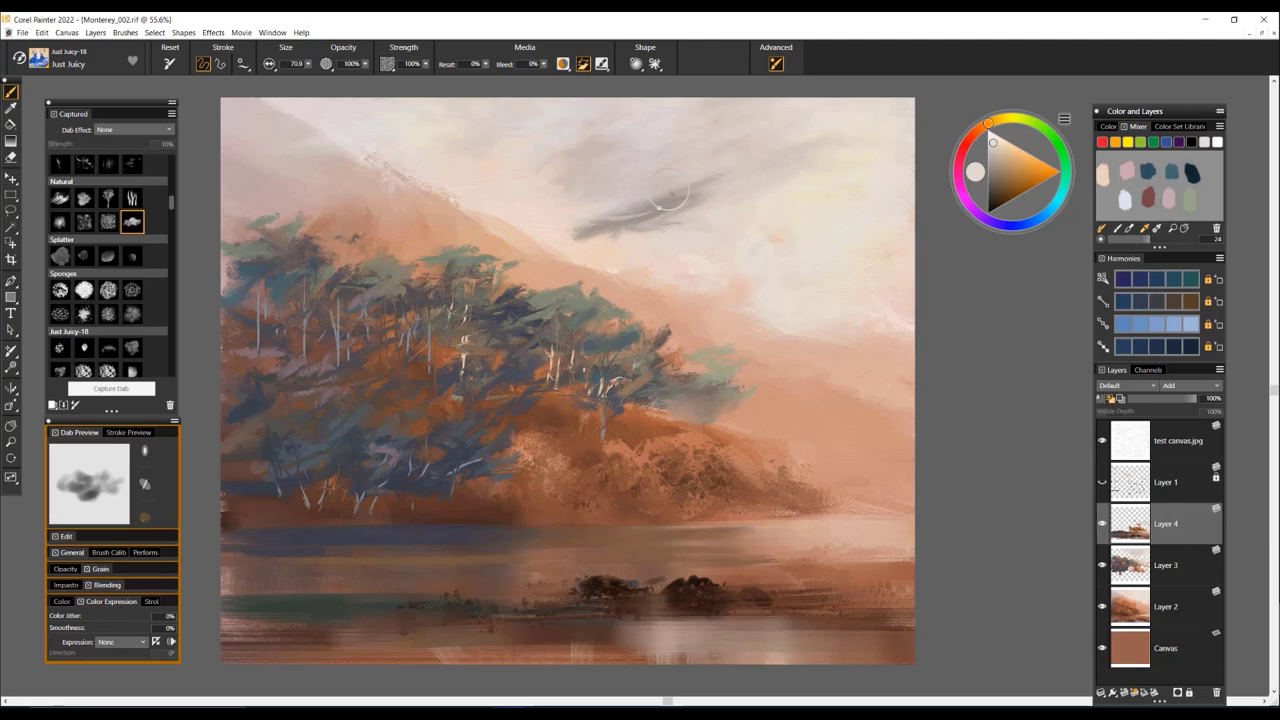
left_click(619, 258, "alt")
mouse_move(590, 240)
left_mouse_down()
mouse_move(712, 195)
mouse_move(640, 215)
left_mouse_up()
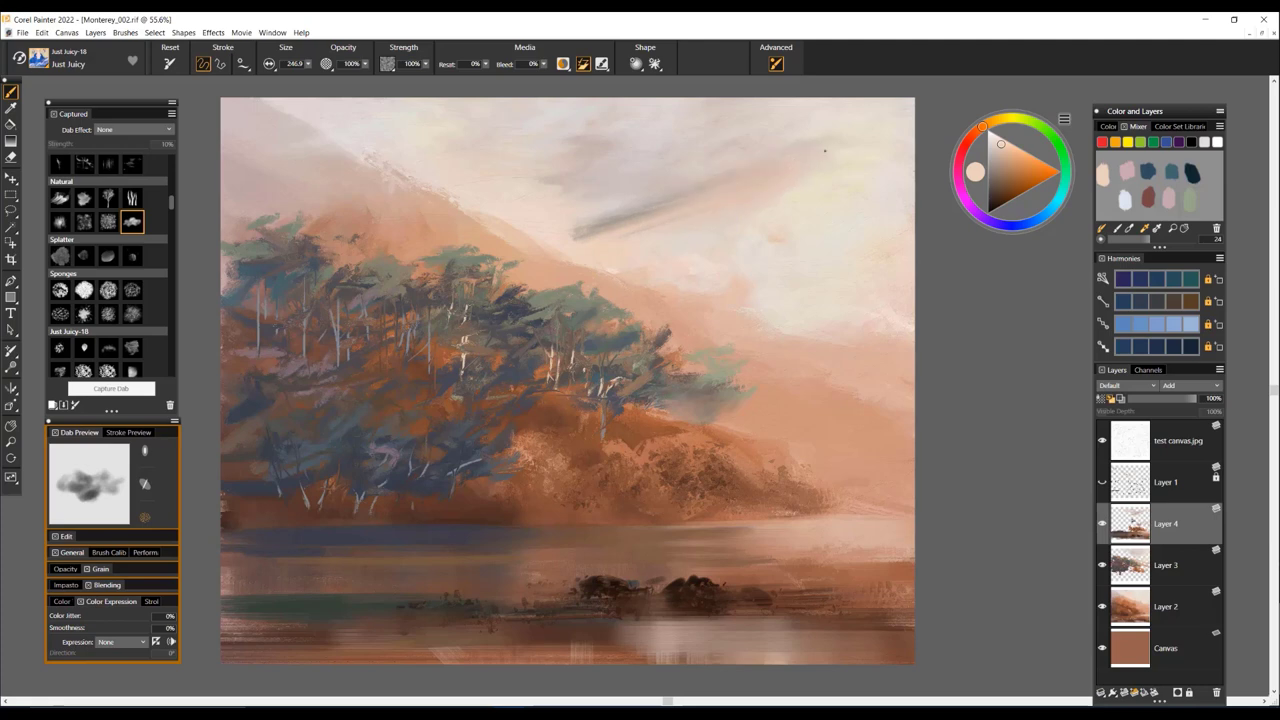
Blend the gray cloud streak toward the upper-right corner of the sky
mouse_move(853, 149)
left_mouse_down()
mouse_move(773, 186)
mouse_move(795, 193)
mouse_move(588, 238)
mouse_move(820, 185)
left_mouse_up()
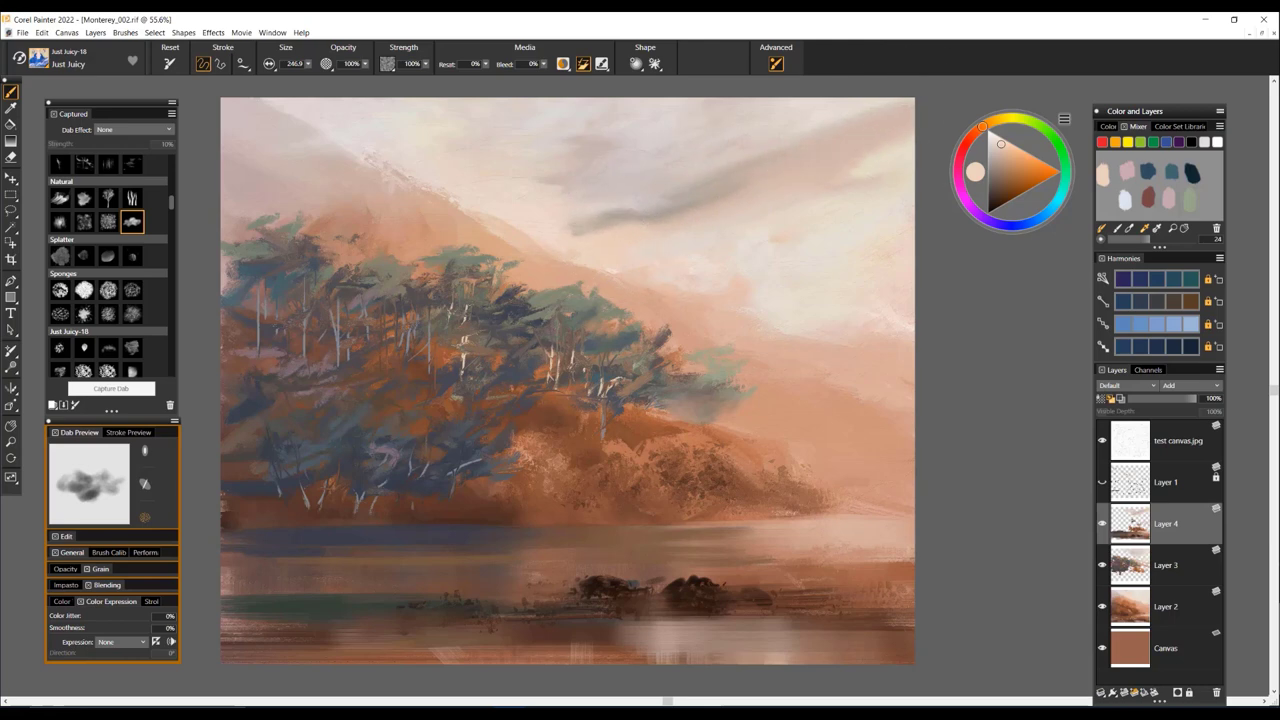
Reset the brush, choose the speckled rectangular KB Pastels dab, and work sampled orange-brown and peach into the hillside shrubs
left_click(169, 64)
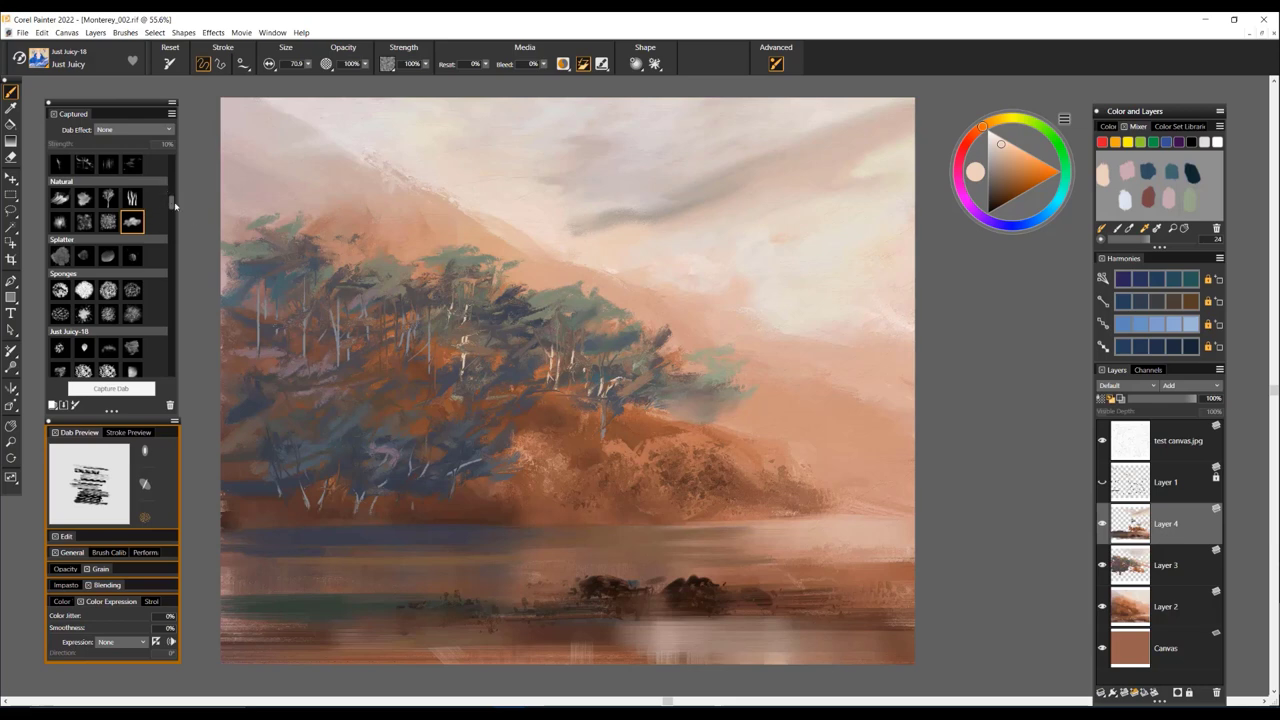
left_click_drag(172, 205, 183, 249)
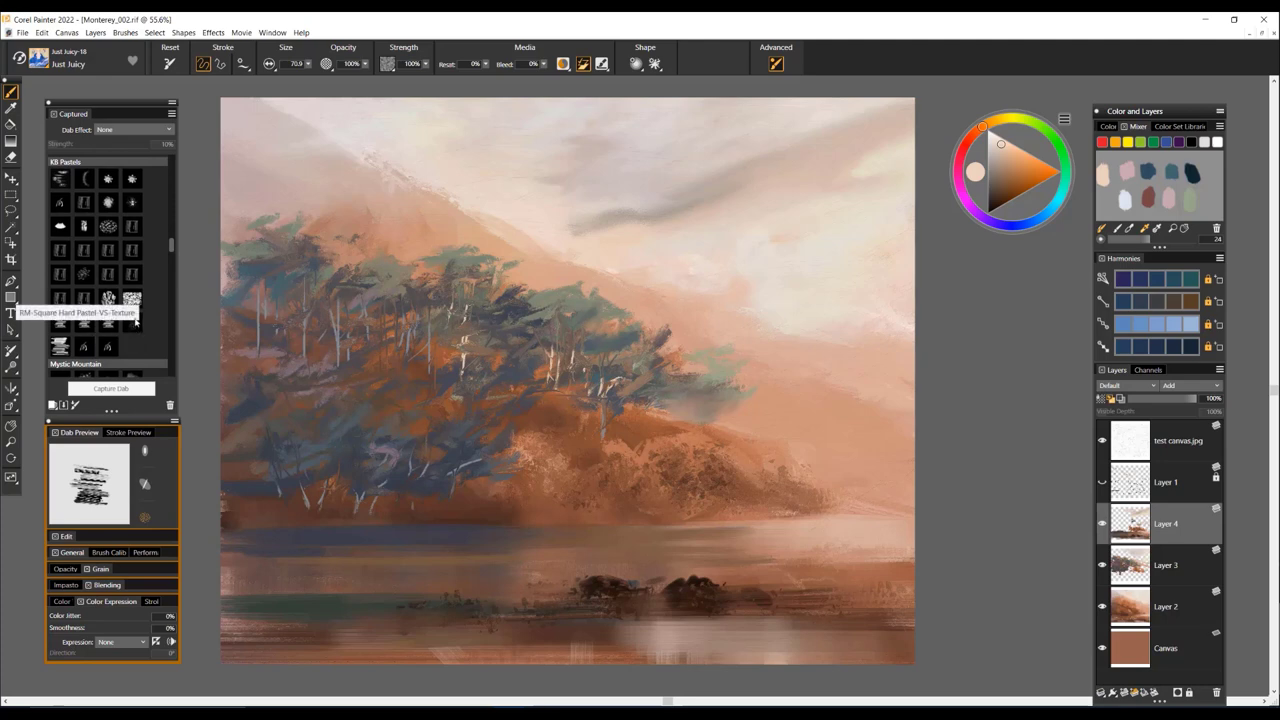
left_click(132, 298)
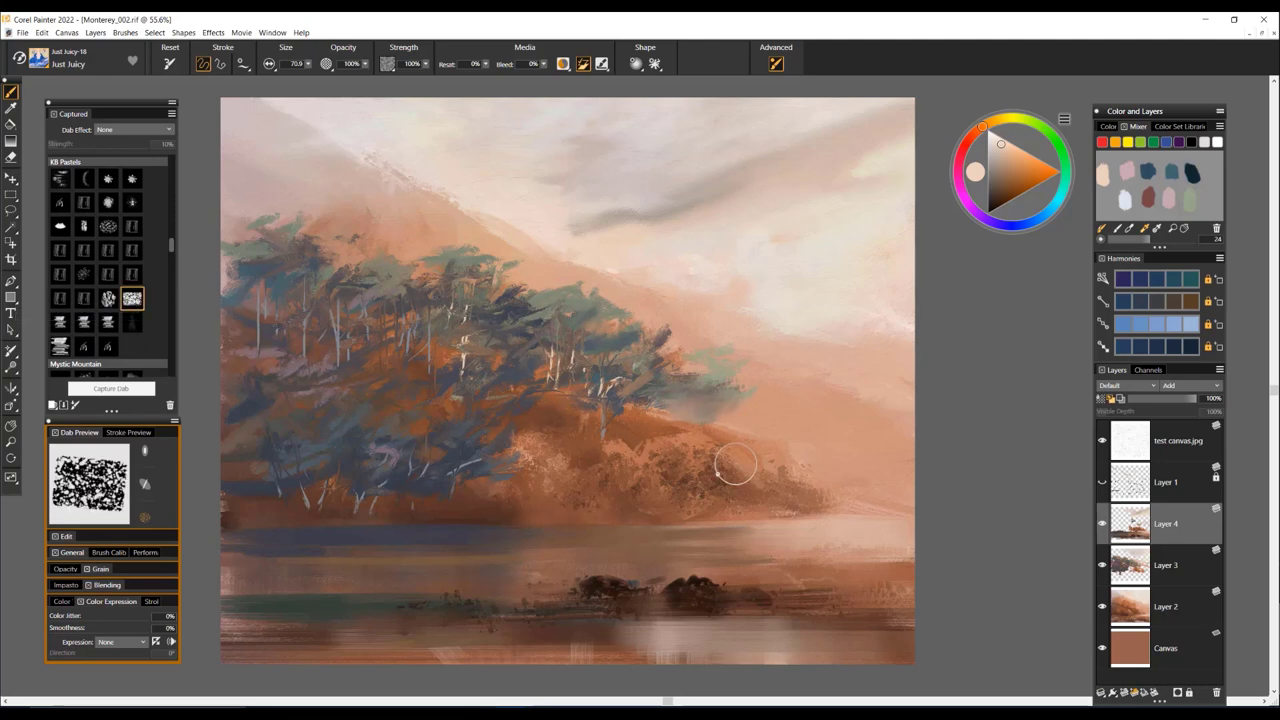
left_click(636, 482, "alt")
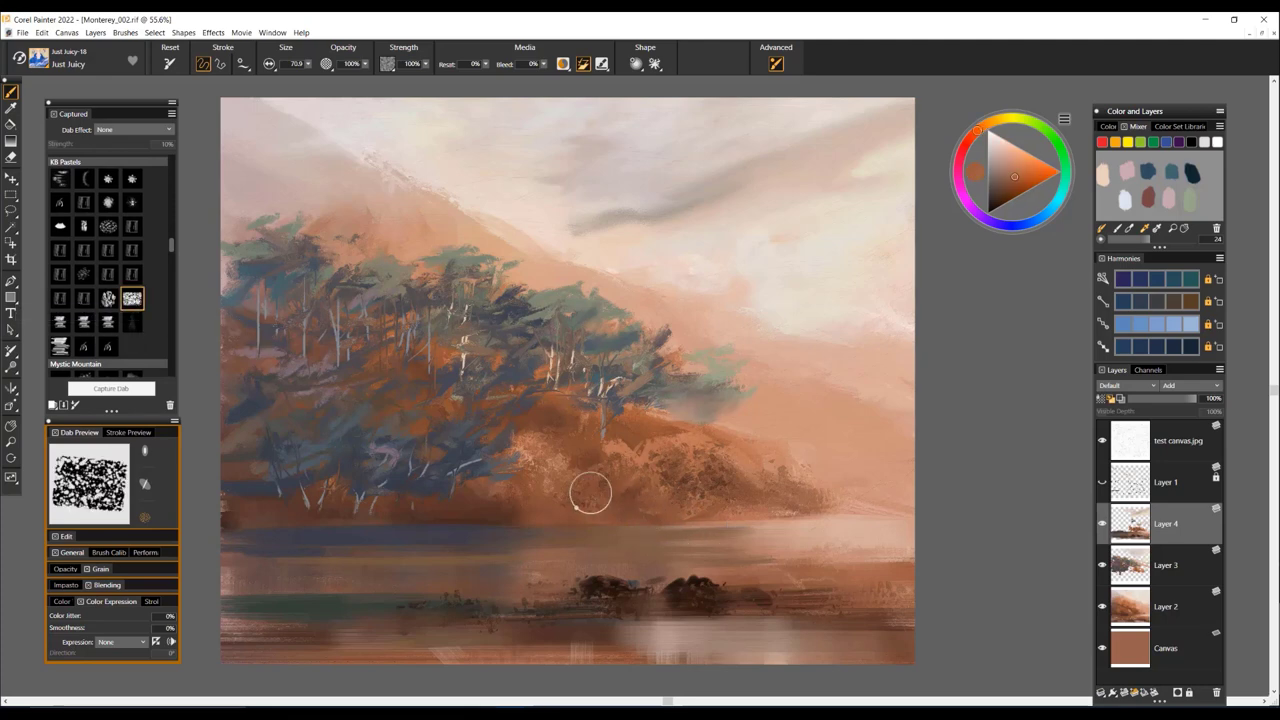
left_click(624, 474, "alt")
left_click_drag(674, 474, 722, 461)
left_click(853, 439, "alt")
left_click(555, 500)
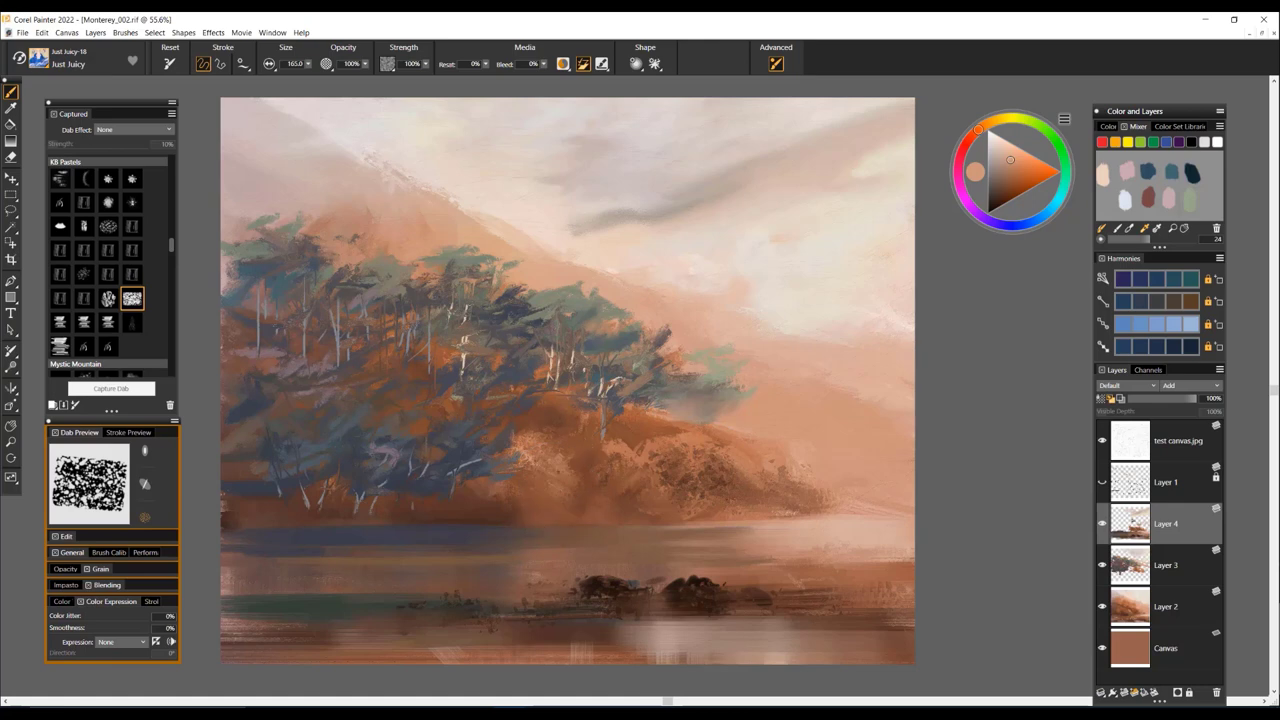
left_click(576, 490)
Sample dark browns from the hillside and paint shadow patches over its lower slope and just below the trees
left_click(606, 502, "alt")
left_click_drag(655, 497, 667, 497)
left_click(508, 492, "alt")
mouse_move(536, 489)
left_mouse_down()
mouse_move(560, 506)
mouse_move(566, 495)
mouse_move(540, 478)
mouse_move(560, 468)
mouse_move(551, 420)
mouse_move(534, 431)
left_mouse_up()
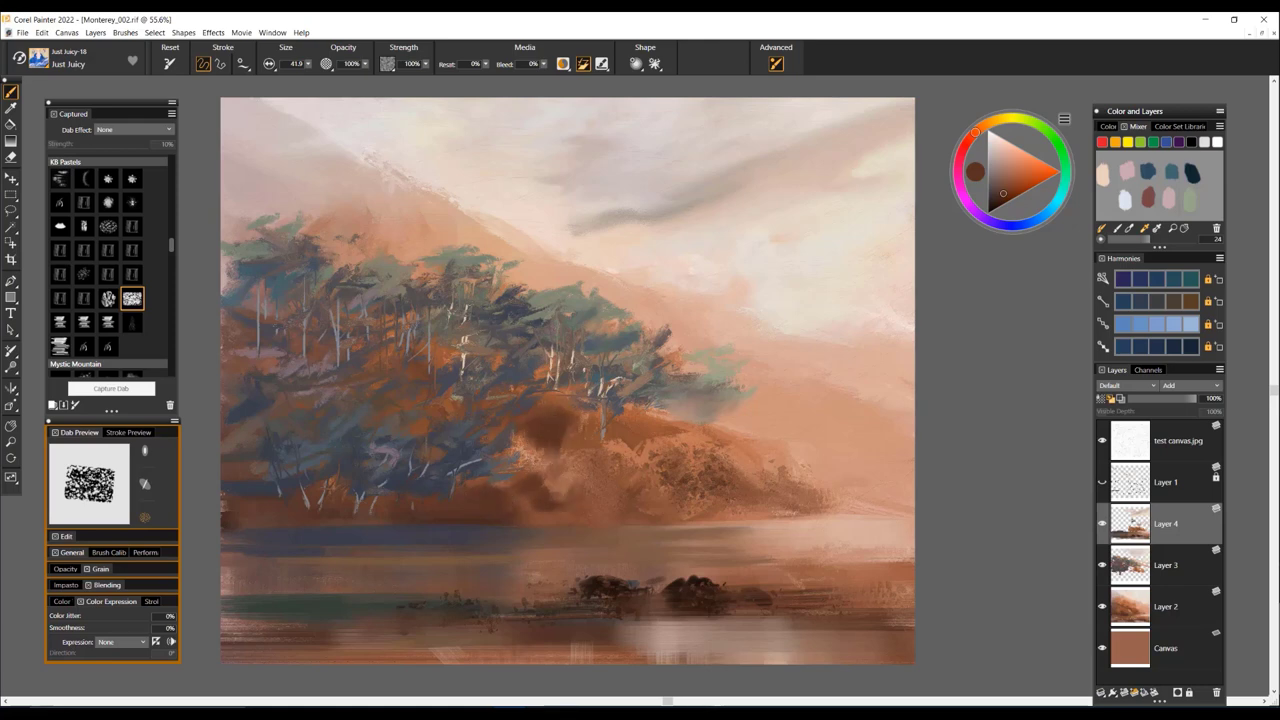
left_click_drag(560, 497, 560, 499)
Sample pale cream from the sky and paint thin, angled trunks and branches beneath the right-hand trees with a small brush
left_click(650, 264, "alt")
left_click_drag(498, 404, 500, 408)
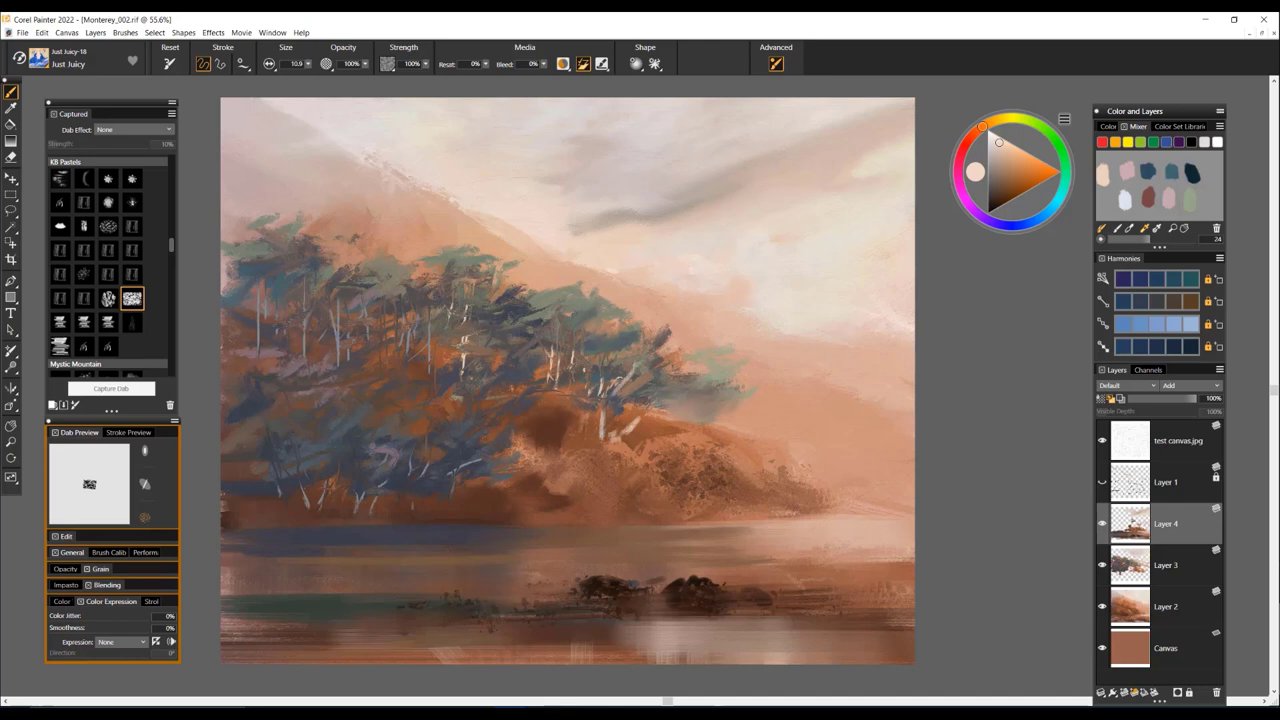
left_click_drag(635, 426, 684, 400)
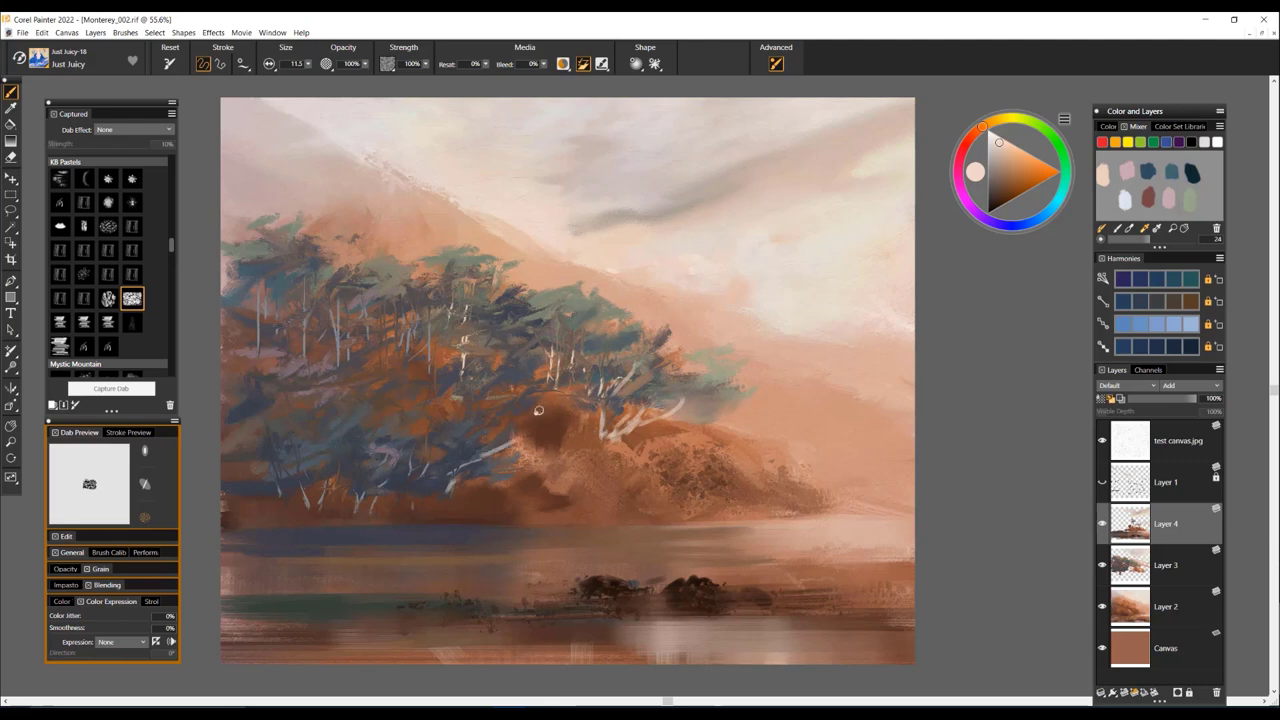
left_click_drag(565, 410, 550, 445)
Enlarge the brush and drag dark blue-gray reflections down and across the water along the shoreline
mouse_move(576, 528)
left_mouse_down()
mouse_move(495, 537)
mouse_move(616, 553)
left_mouse_up()
key("shift+x")
left_click_drag(461, 555, 757, 552)
mouse_move(519, 542)
left_mouse_down()
mouse_move(752, 537)
mouse_move(336, 550)
left_mouse_up()
left_click_drag(390, 508, 388, 558)
left_click_drag(400, 514, 372, 562)
mouse_move(344, 515)
left_mouse_down()
mouse_move(334, 550)
mouse_move(291, 545)
left_mouse_up()
mouse_move(483, 537)
left_mouse_down()
mouse_move(445, 539)
mouse_move(436, 526)
mouse_move(441, 559)
mouse_move(462, 523)
mouse_move(487, 558)
mouse_move(520, 525)
mouse_move(536, 547)
mouse_move(577, 526)
mouse_move(594, 551)
left_mouse_up()
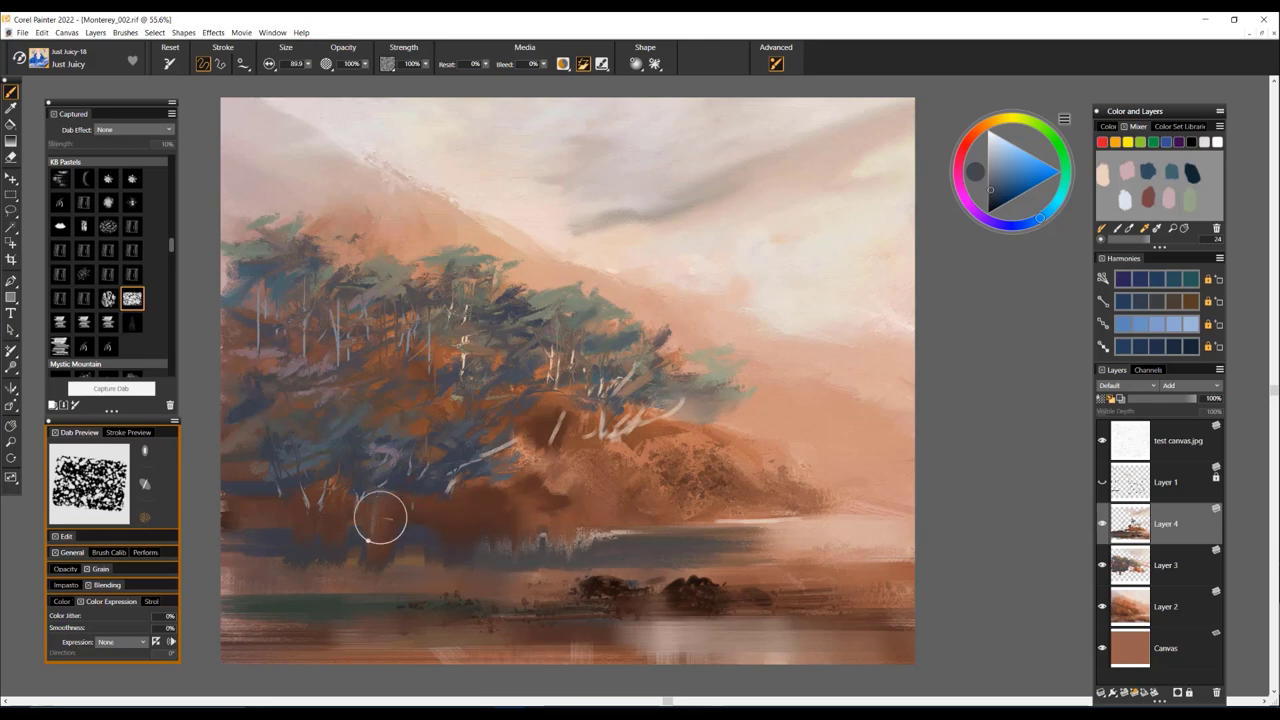
Extend and smooth the dark blue-gray reflection band along the shoreline with mostly horizontal strokes
left_click_drag(366, 518, 362, 550)
left_click_drag(289, 526, 240, 546)
mouse_move(560, 544)
left_mouse_down()
mouse_move(475, 548)
mouse_move(795, 553)
left_mouse_up()
mouse_move(289, 554)
left_mouse_down()
mouse_move(228, 550)
mouse_move(420, 562)
left_mouse_up()
mouse_move(517, 551)
left_mouse_down()
mouse_move(830, 546)
mouse_move(532, 543)
left_mouse_up()
left_click_drag(712, 547, 530, 545)
Pull vertical reflections down through the lower water and beneath the rocks, and soften the water with horizontal strokes
mouse_move(316, 525)
left_mouse_down()
mouse_move(321, 610)
mouse_move(301, 606)
mouse_move(313, 652)
left_mouse_up()
mouse_move(410, 620)
left_mouse_down()
mouse_move(410, 645)
mouse_move(428, 655)
left_mouse_up()
left_click_drag(600, 588, 603, 640)
left_click_drag(668, 588, 704, 640)
mouse_move(754, 603)
left_mouse_down()
mouse_move(758, 636)
mouse_move(866, 617)
mouse_move(523, 617)
mouse_move(420, 640)
left_mouse_up()
mouse_move(298, 548)
left_mouse_down()
mouse_move(418, 564)
mouse_move(931, 545)
mouse_move(750, 534)
mouse_move(503, 543)
mouse_move(800, 546)
mouse_move(118, 560)
left_mouse_up()
left_click_drag(436, 524, 229, 527)
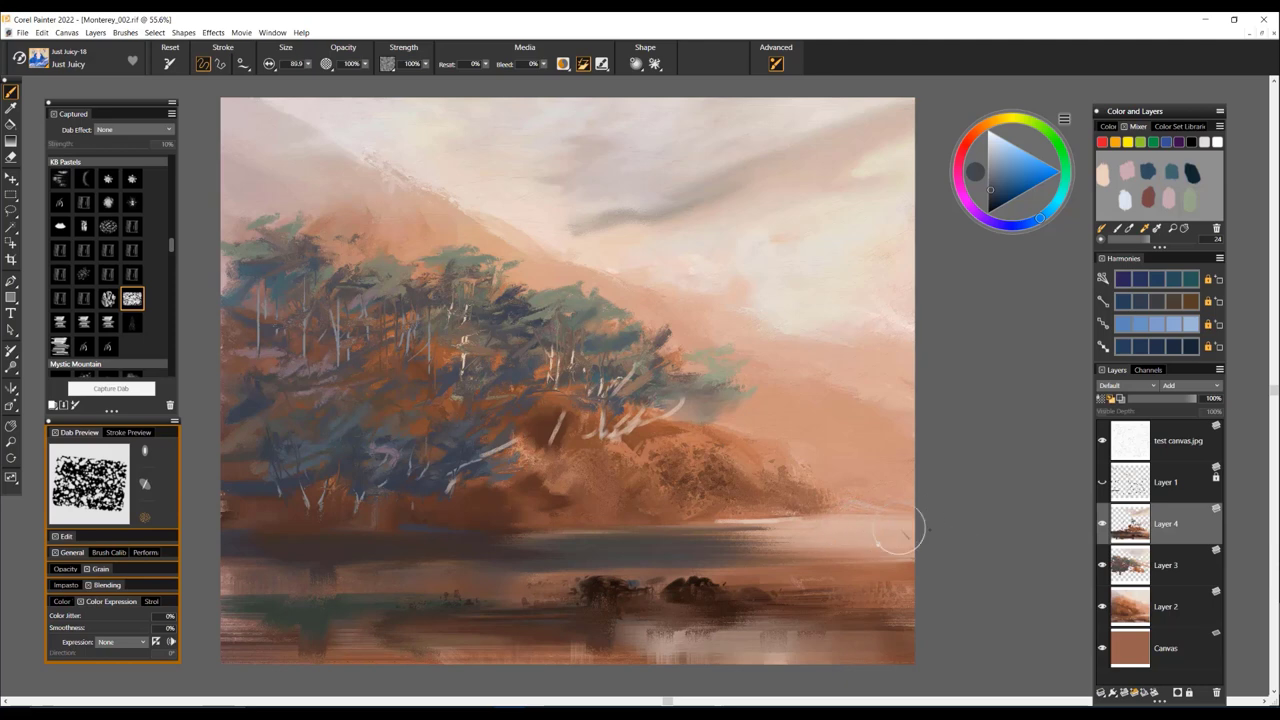
Blend the vertical reflections in the lower water with long horizontal strokes from the right edge to the left
left_click_drag(837, 565, 915, 590)
left_click_drag(734, 637, 602, 642)
left_click_drag(436, 650, 306, 644)
left_click_drag(404, 621, 231, 620)
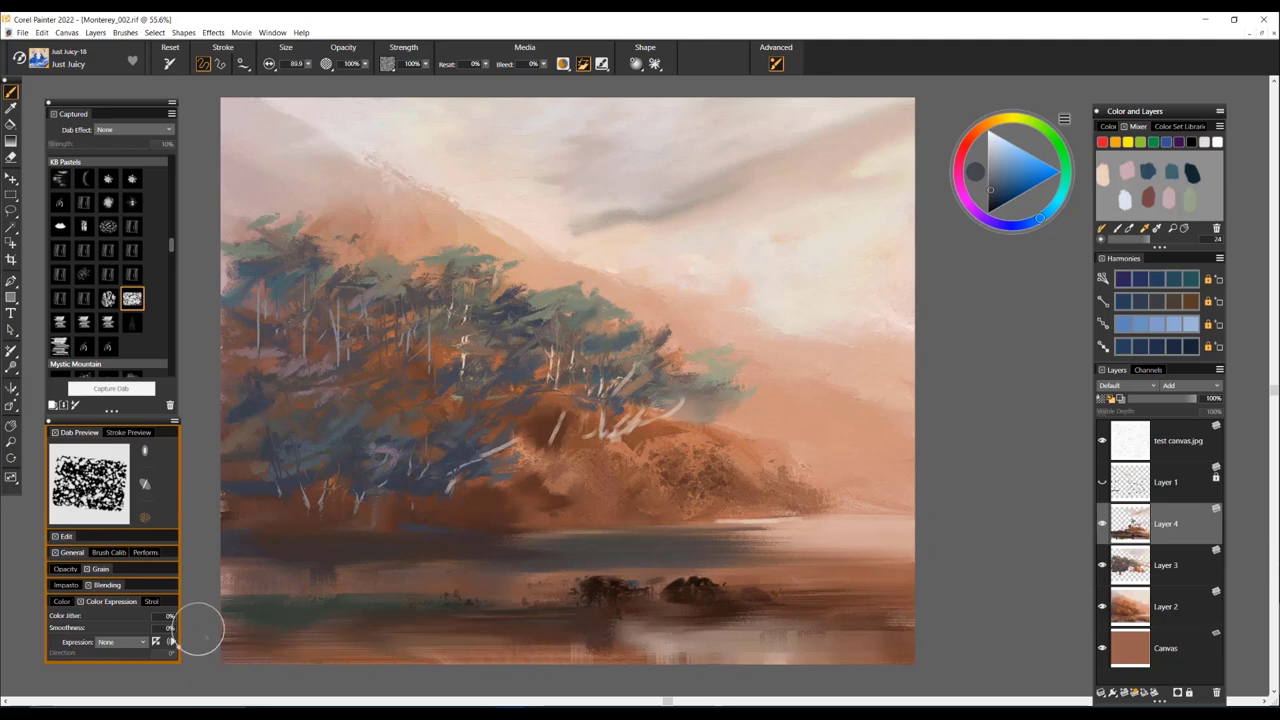
left_click_drag(529, 542, 519, 542)
Sample pale blue-gray and peach, and paint thin waterline highlights under the rocks and pale branches below the lower-left trees
left_click(229, 481, "alt")
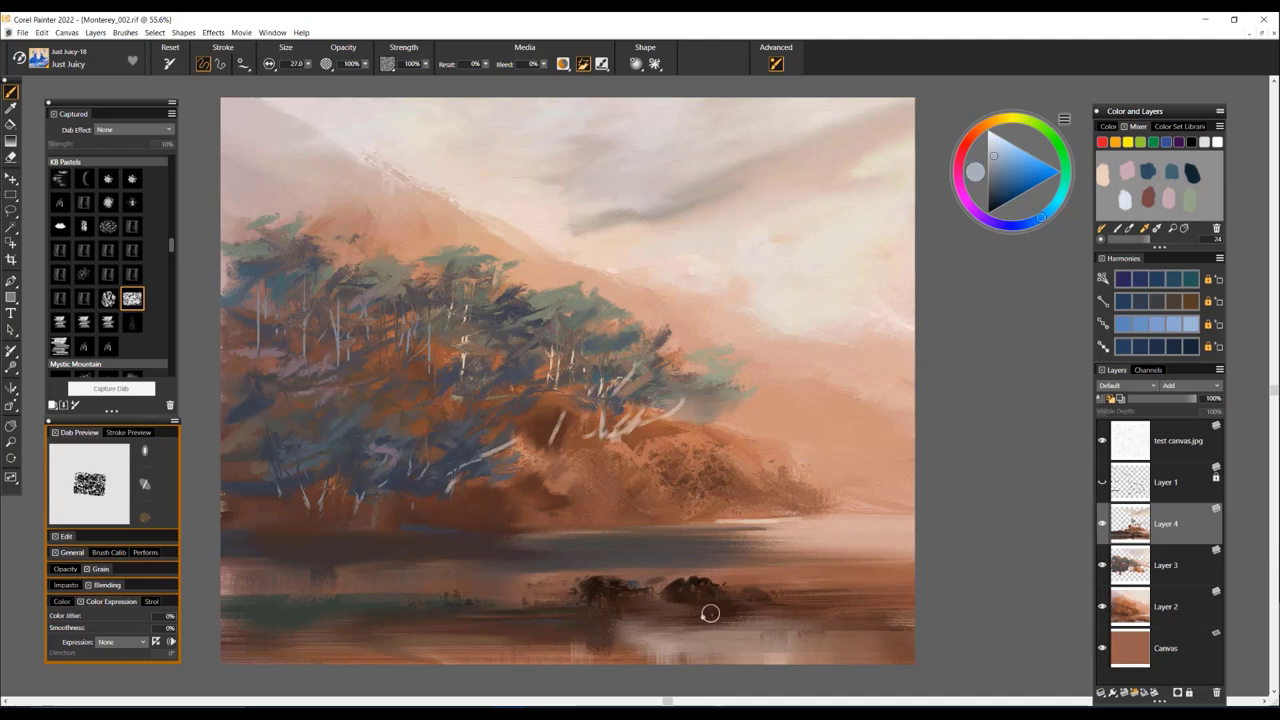
left_click_drag(692, 608, 679, 608)
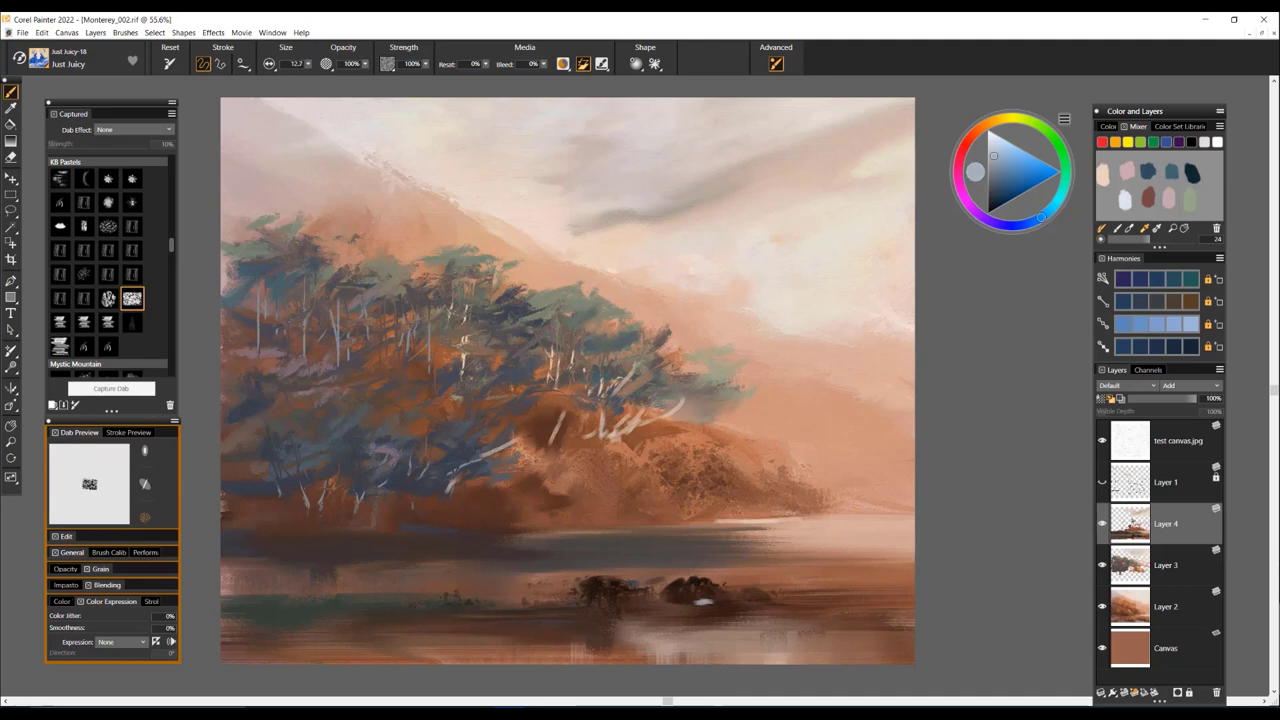
left_click_drag(712, 602, 750, 601)
left_click_drag(608, 600, 650, 600)
left_click(645, 604, "alt")
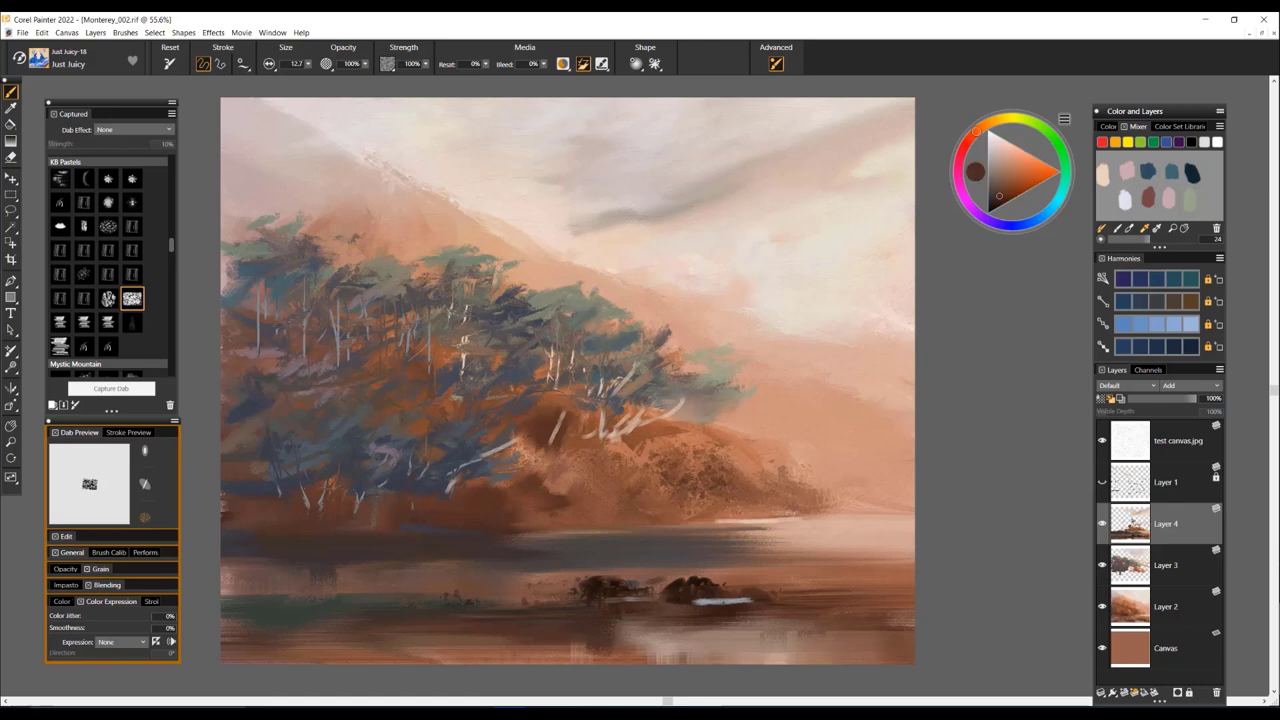
left_click(830, 533, "alt")
left_click_drag(737, 603, 657, 606)
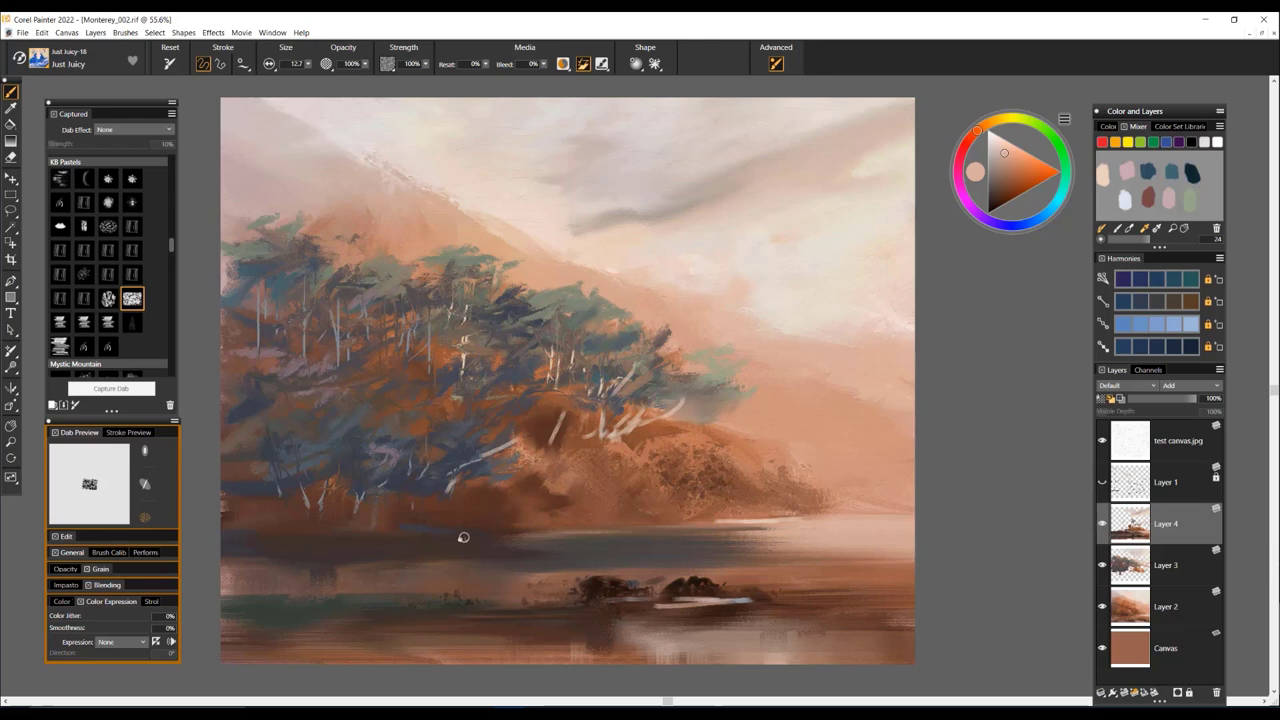
left_click_drag(514, 482, 495, 497)
left_click_drag(382, 503, 385, 503)
Pick dark teal from the Mixer and paint the left water, the painting's bottom edge, and a shadow on the lower hillside
left_click(1191, 172)
left_click_drag(347, 585, 238, 586)
mouse_move(392, 576)
left_mouse_down()
mouse_move(416, 576)
mouse_move(225, 582)
left_mouse_up()
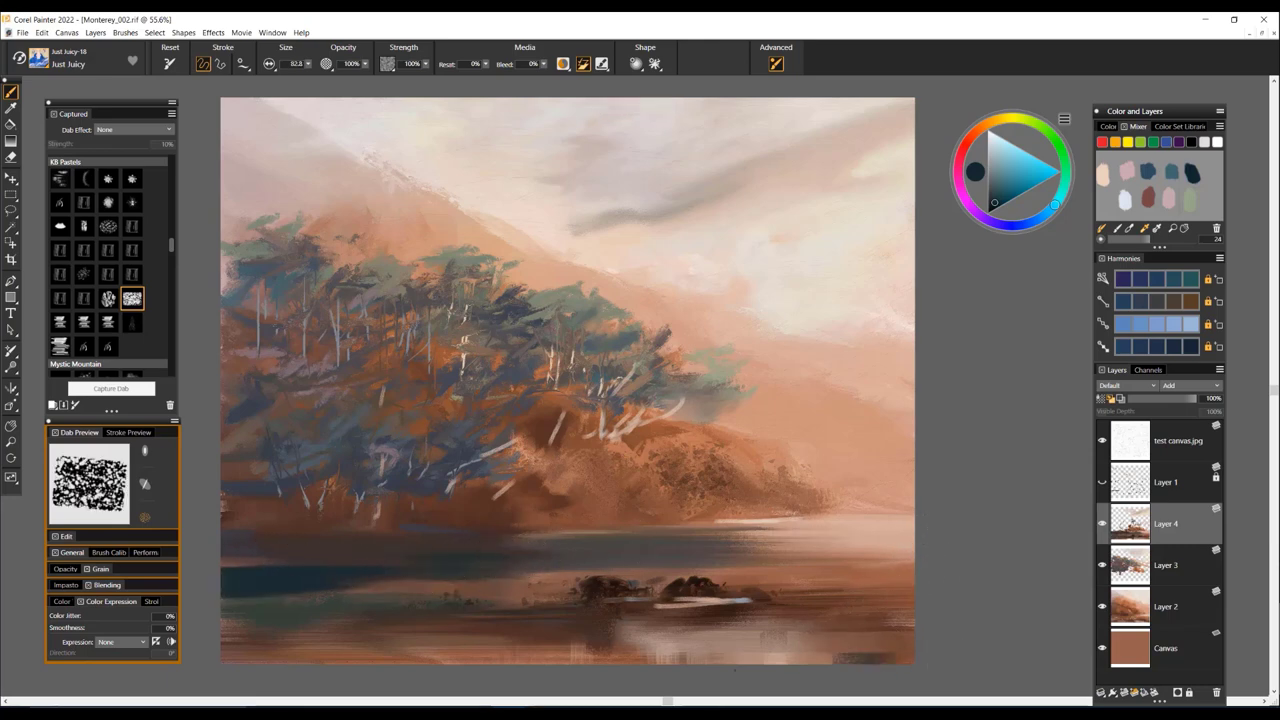
left_click_drag(646, 672, 328, 684)
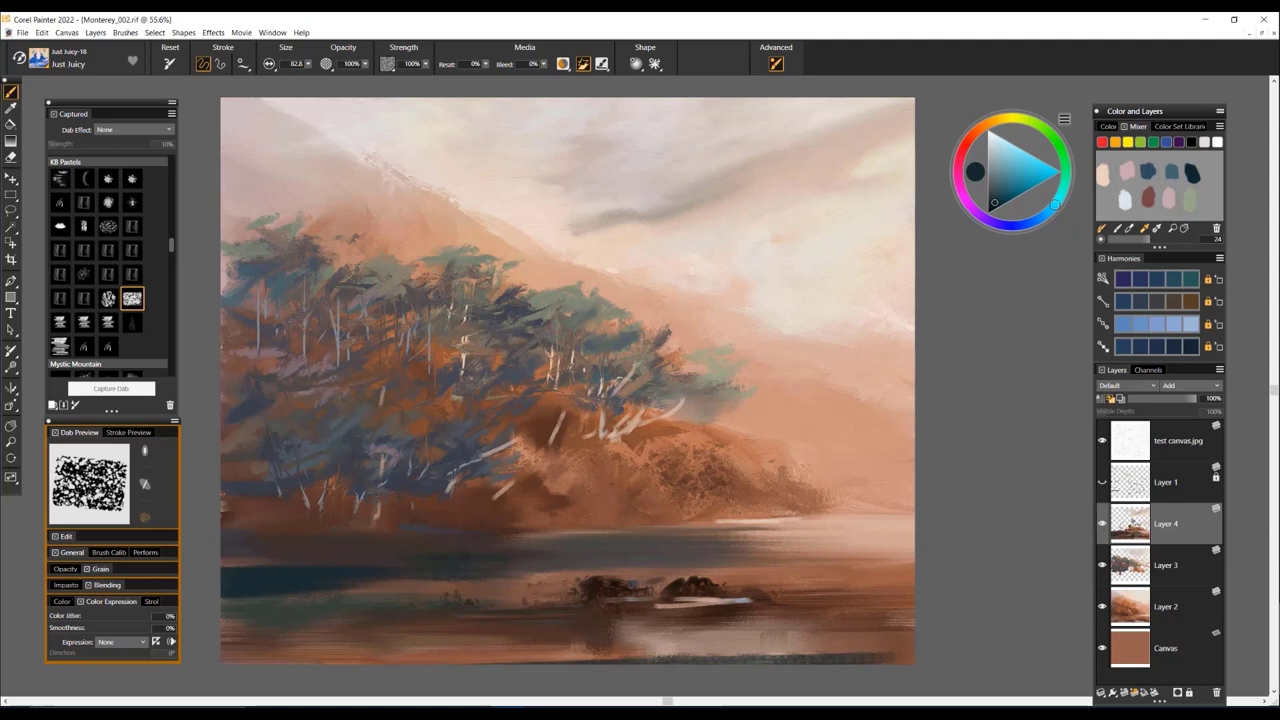
left_click_drag(615, 492, 570, 496)
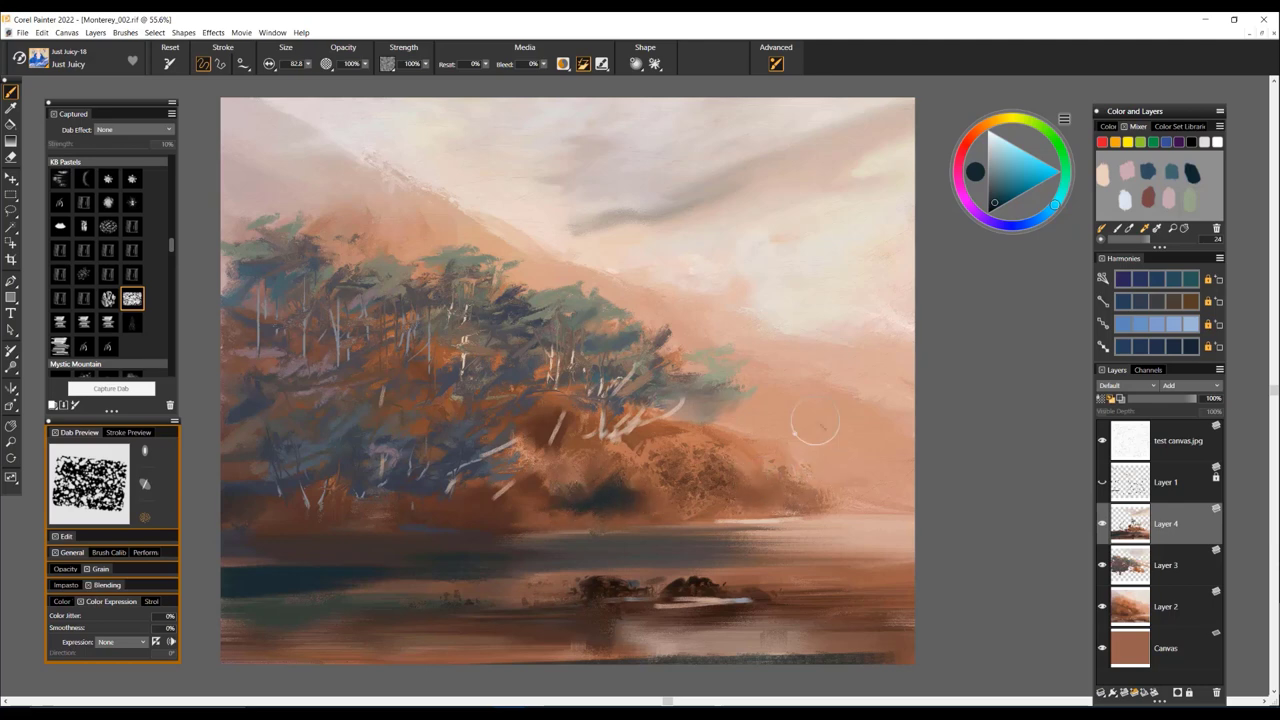
Sample a muted gray-brown near the far-right tree and choose the tapered Bristles dab
left_click(705, 385, "alt")
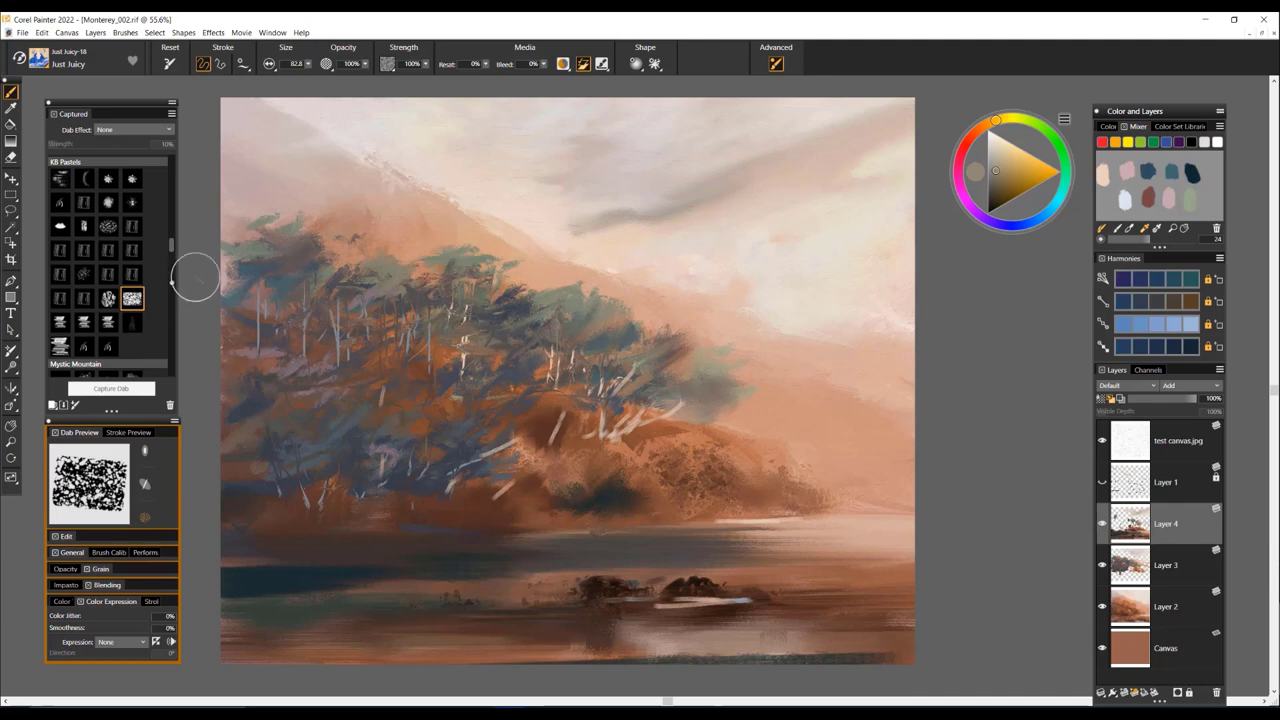
left_click_drag(172, 246, 192, 160)
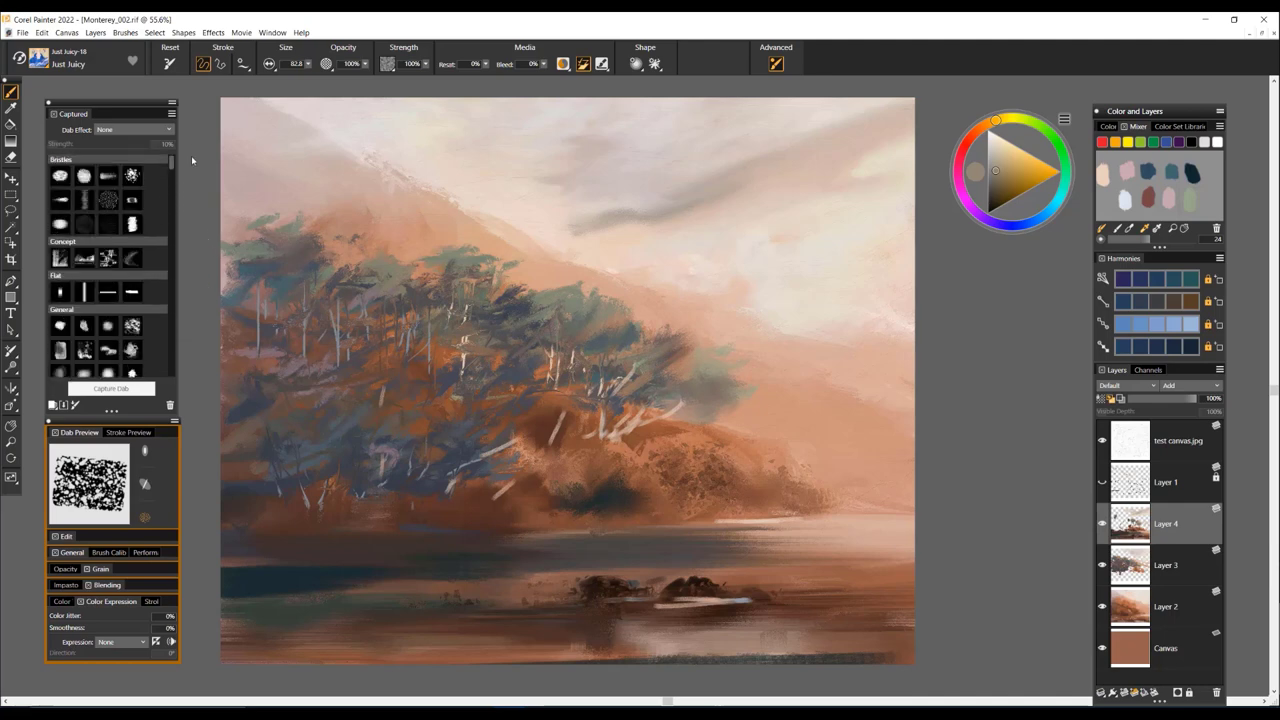
left_click(61, 200)
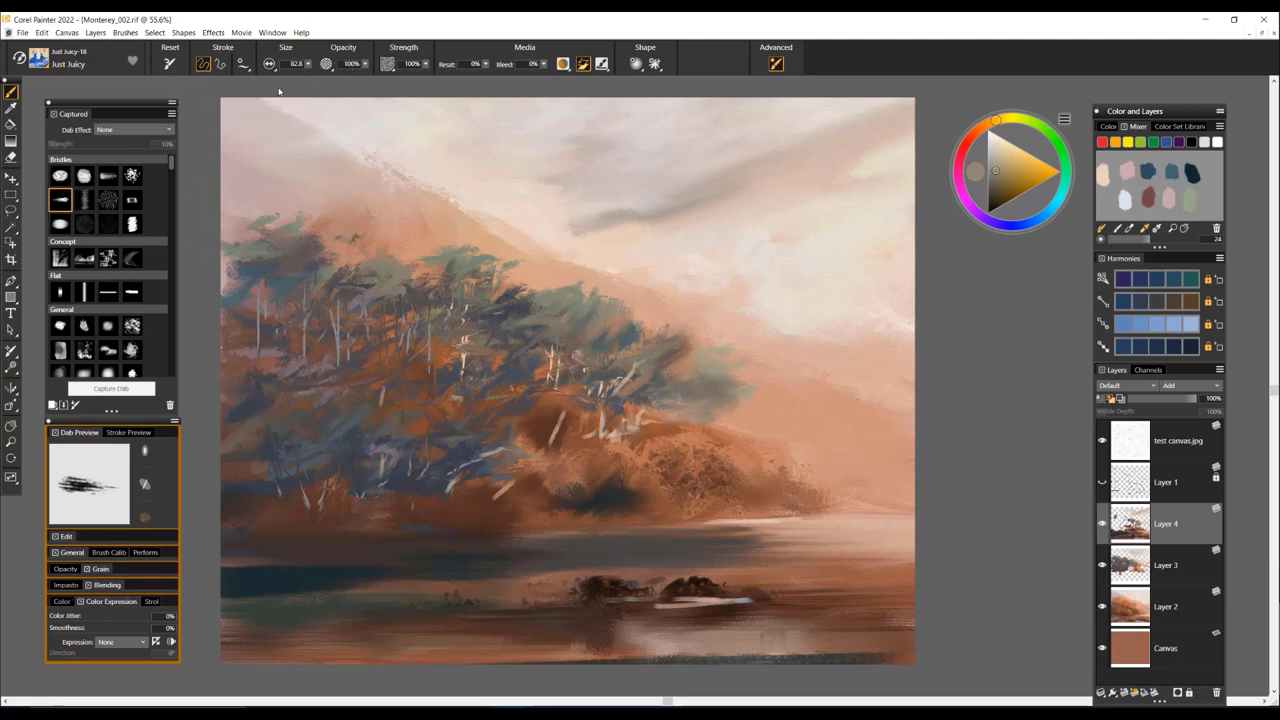
Switch to the Pepper Spray airbrush, reset it, and give it the tapered Bristles dab
left_click(36, 60)
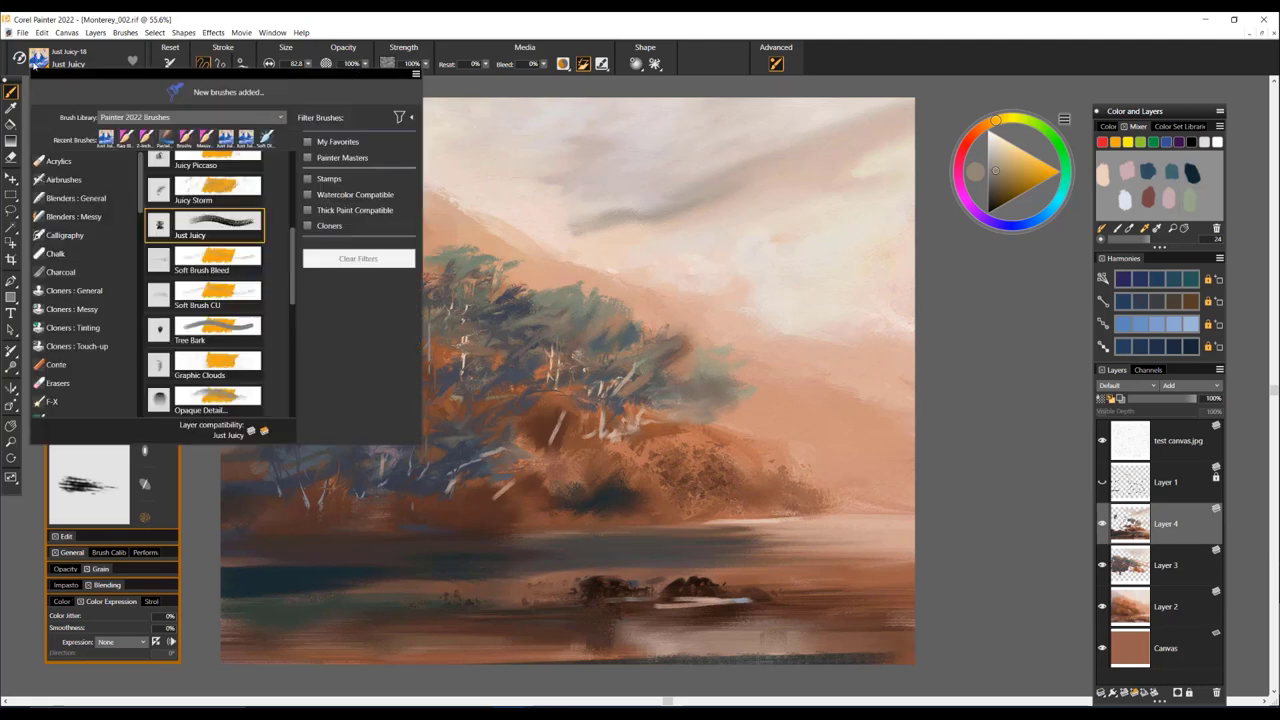
left_click(65, 180)
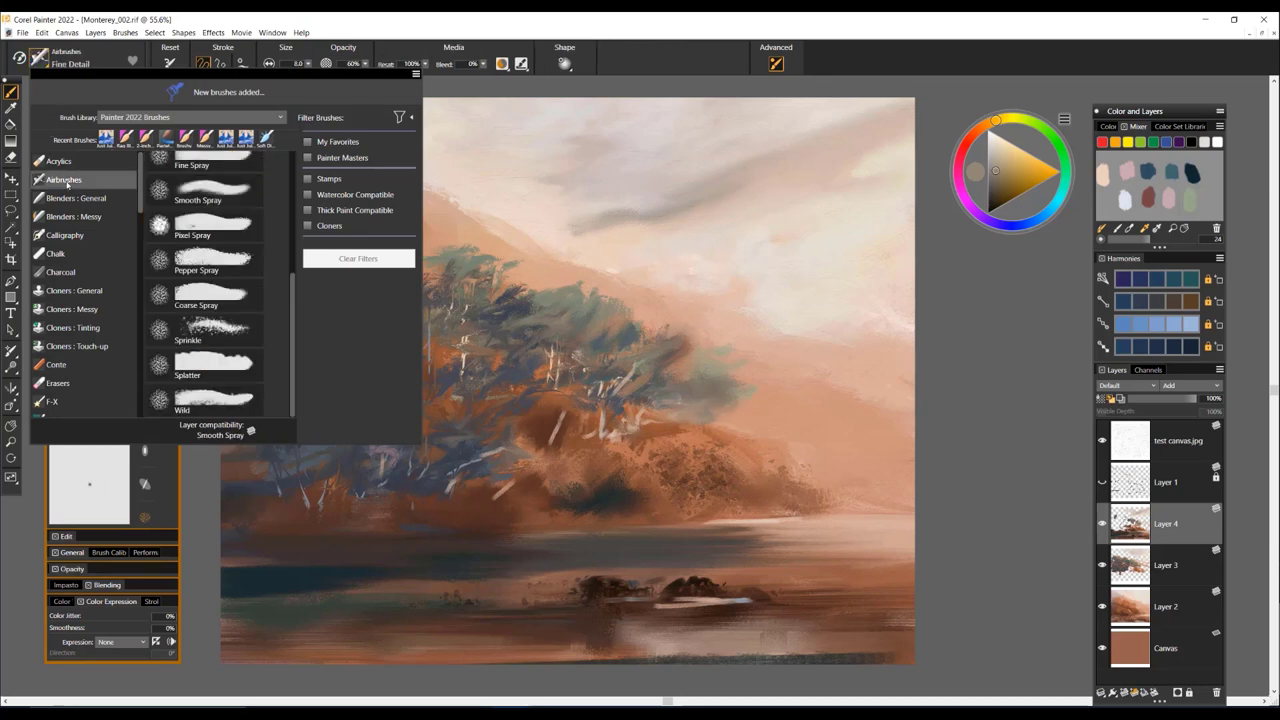
left_click(200, 258)
left_click_drag(349, 267, 389, 245)
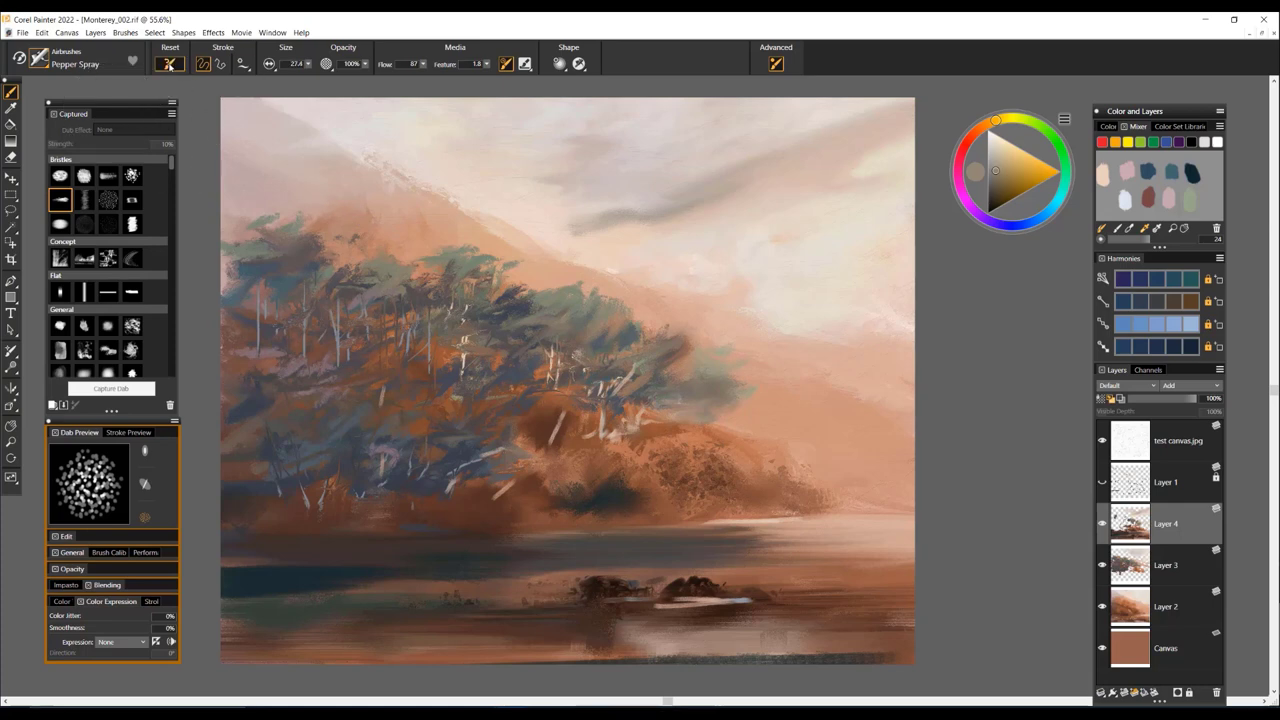
left_click(63, 204)
Test the Pepper Spray brush's tapered dab in gray-brown across the sky, and undo the test strokes
mouse_move(545, 166)
left_mouse_down()
mouse_move(588, 151)
mouse_move(580, 240)
mouse_move(700, 214)
left_mouse_up()
mouse_move(560, 120)
left_mouse_down()
mouse_move(700, 160)
mouse_move(824, 263)
mouse_move(800, 396)
left_mouse_up()
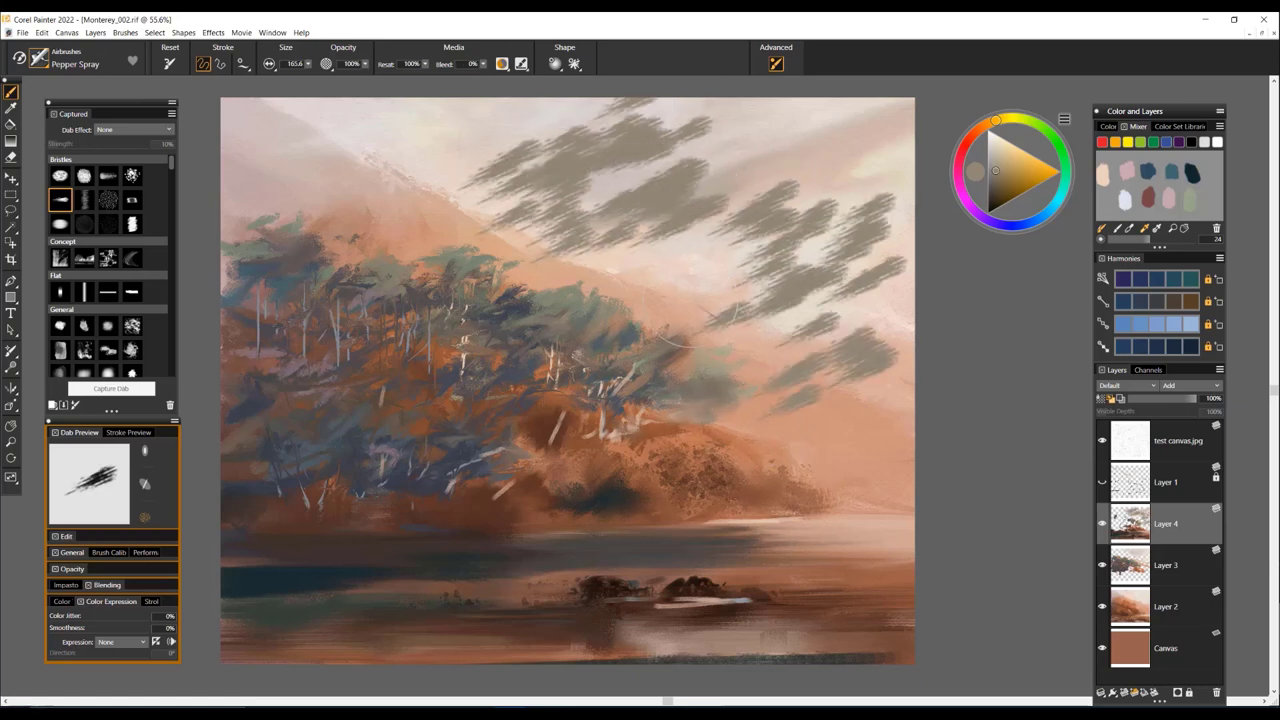
key("ctrl+z")
key("ctrl+z")
key("ctrl+z")
key("ctrl+z")
key("ctrl+z")
key("ctrl+z")
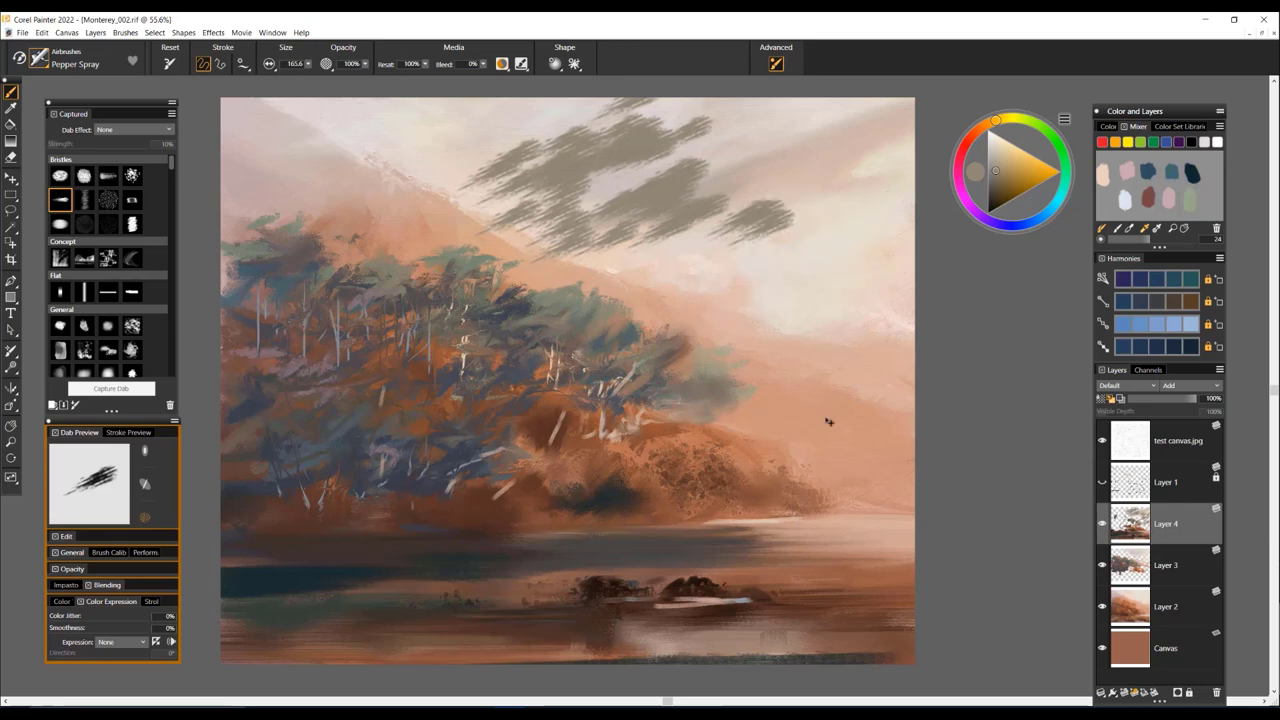
key("ctrl+z")
key("ctrl+z")
Shrink the brush, sample a dark purple-gray from the trees, and dab slanted foliage strokes over the center-right canopy
left_click_drag(499, 242, 519, 253, "ctrl+alt")
mouse_move(570, 326)
left_mouse_down()
mouse_move(592, 312)
mouse_move(584, 332)
left_mouse_up()
left_click(526, 331, "alt")
left_click_drag(590, 330, 650, 312)
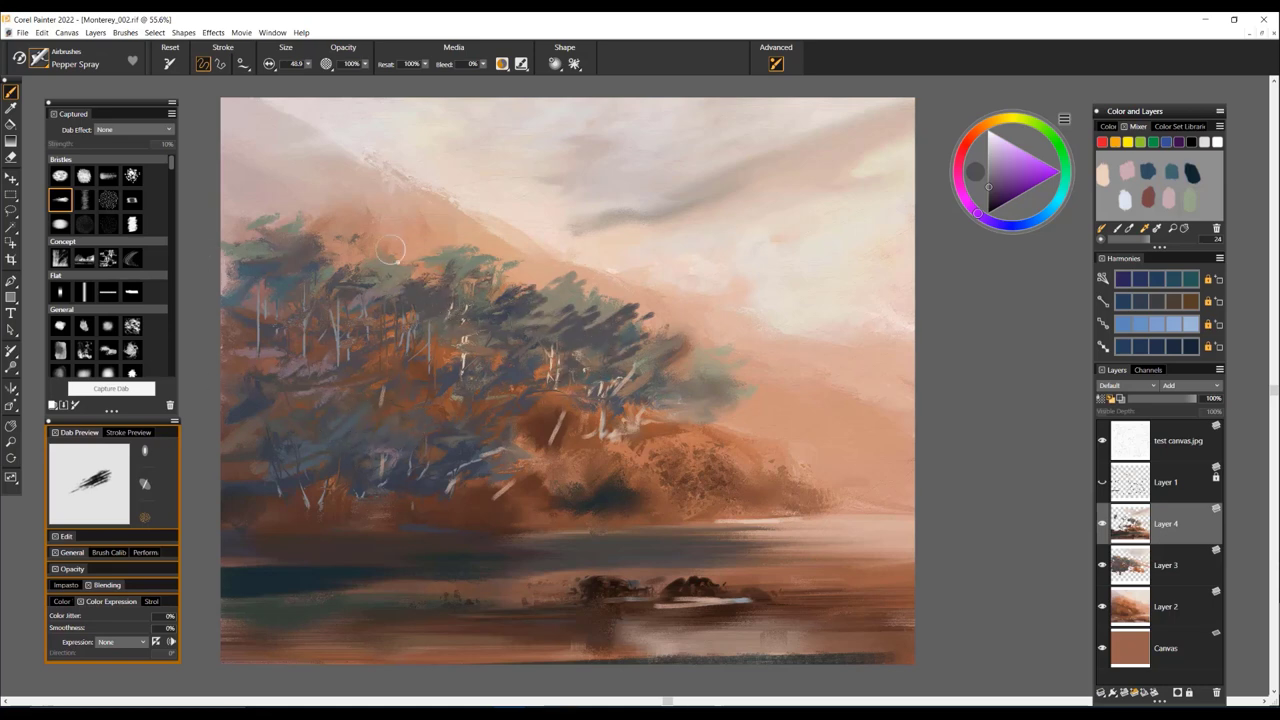
Dab slanted foliage over the left-hand tree canopy, and sample a muted mauve for strokes among the trees below
left_click_drag(372, 264, 352, 280)
left_click_drag(350, 264, 306, 282)
mouse_move(406, 254)
left_mouse_down()
mouse_move(384, 276)
mouse_move(396, 308)
left_mouse_up()
left_click(404, 282, "alt")
left_click_drag(408, 304, 386, 334)
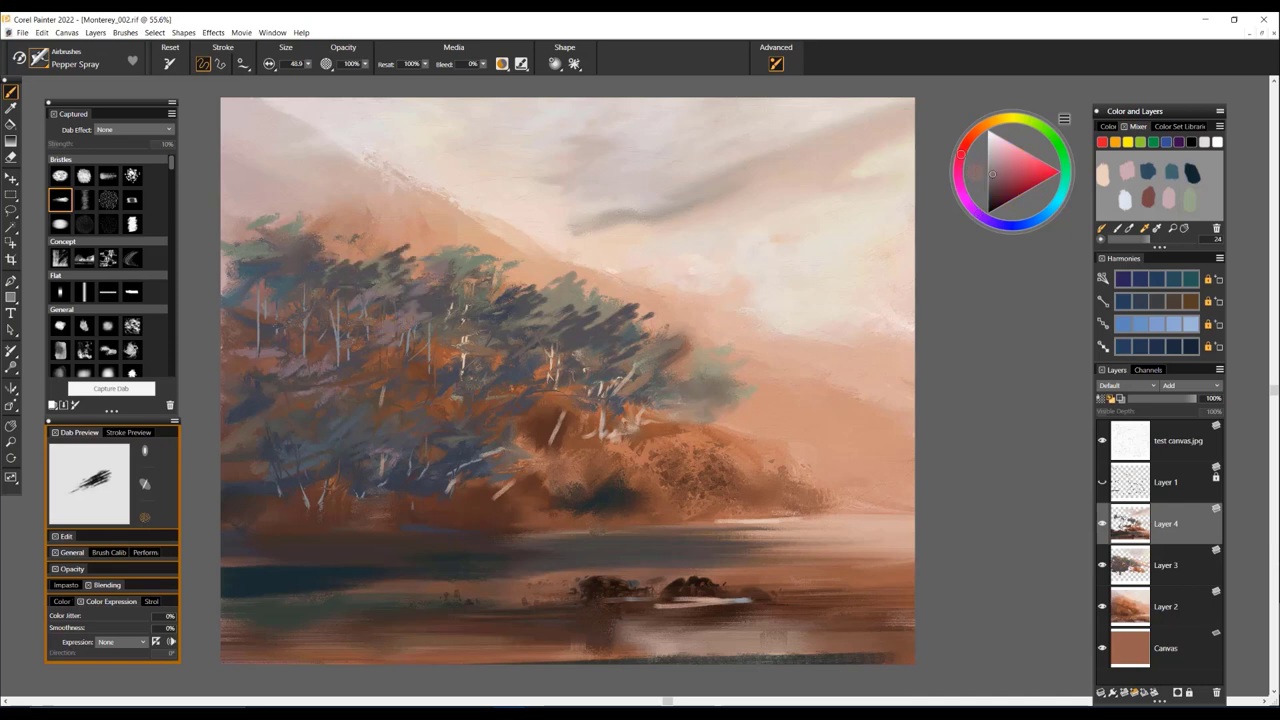
Minimize the working painting and bring up the Monterey Point Lobos.png document for reference
left_click(1247, 34)
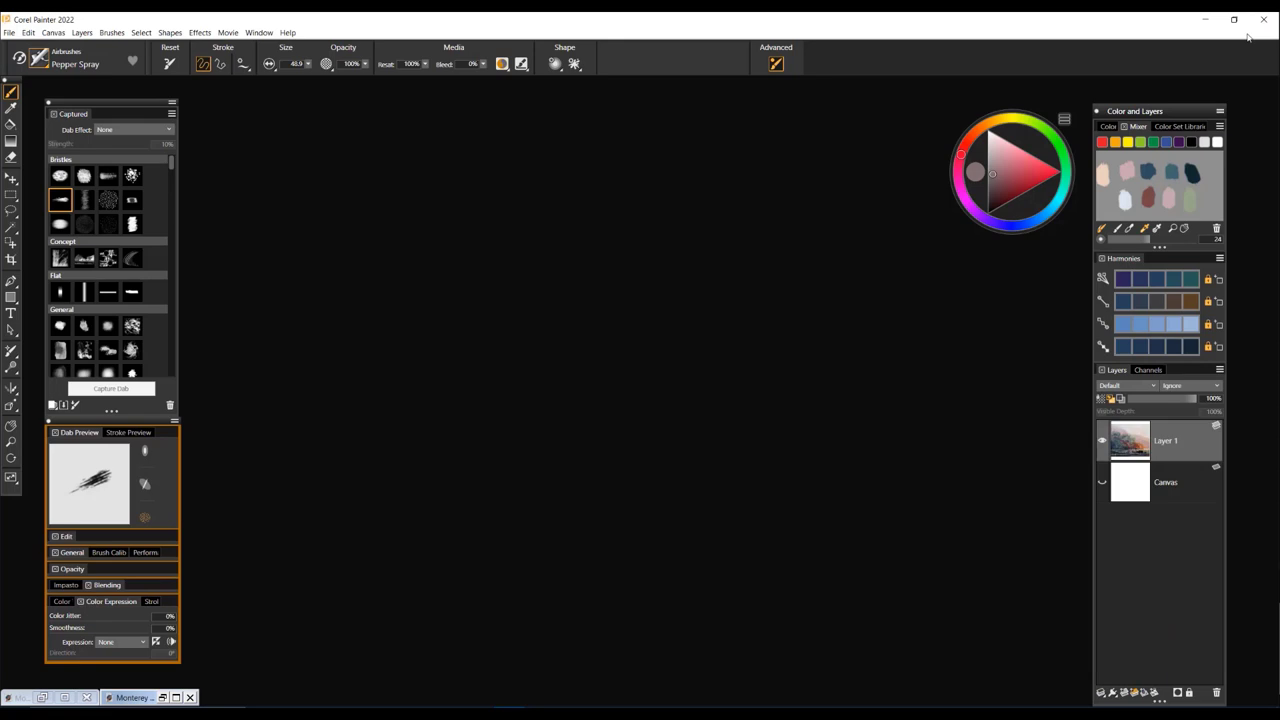
left_click(175, 698)
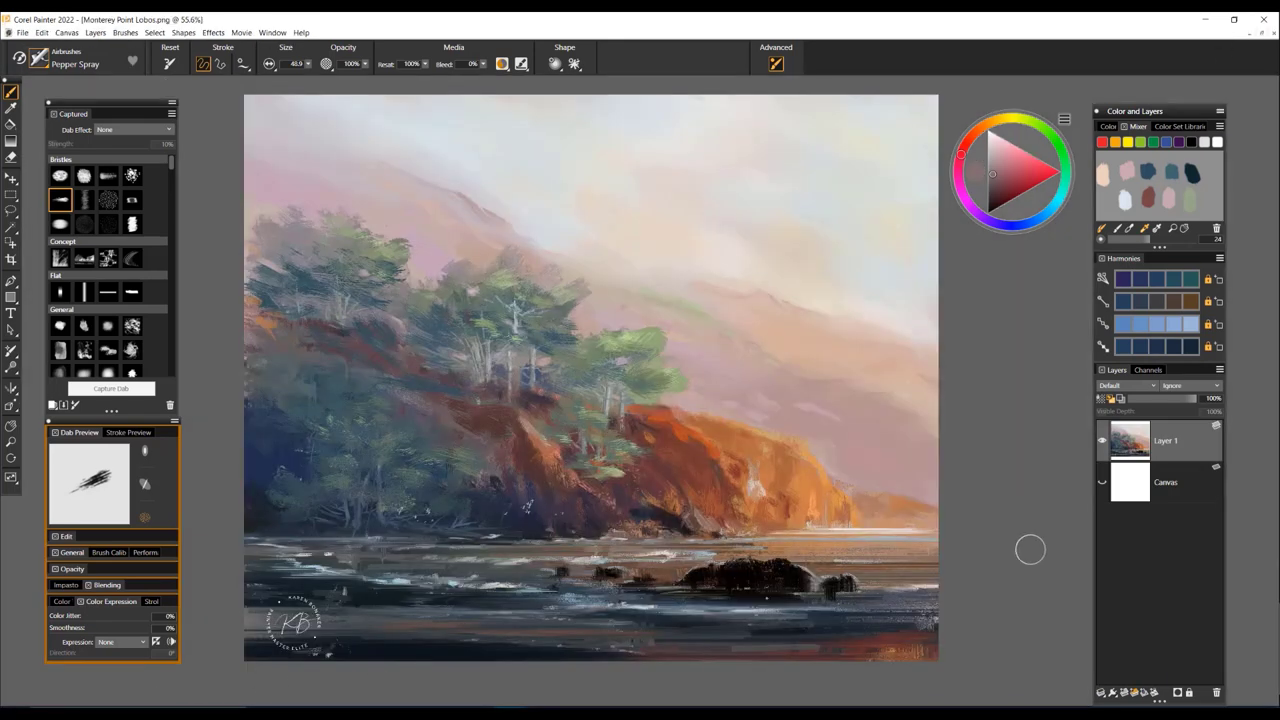